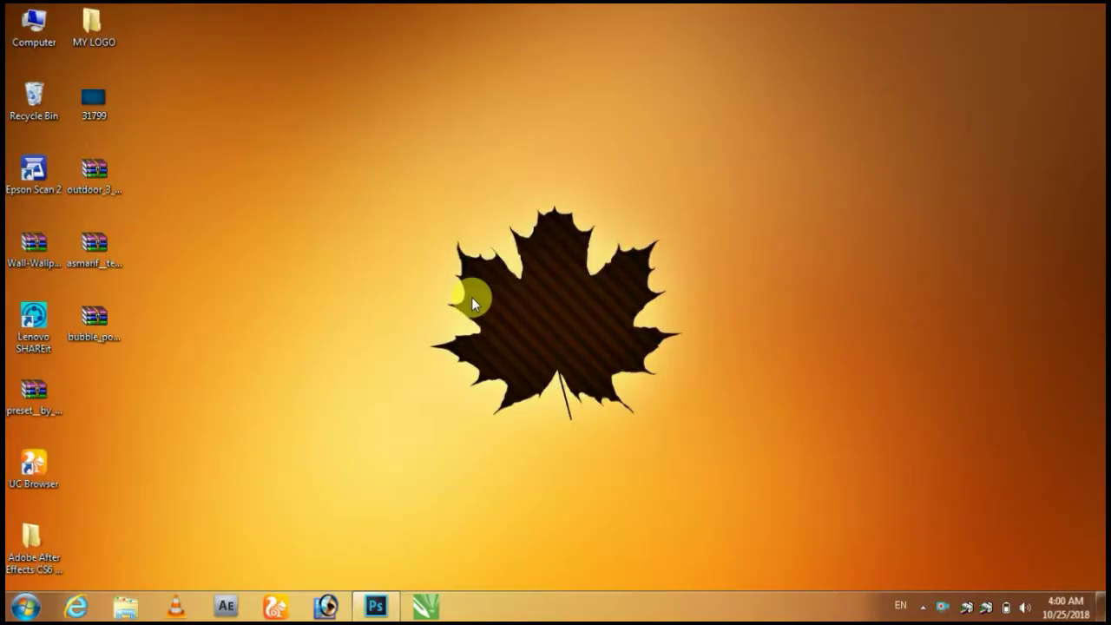
Bring Photoshop forward and create Untitled-1, a 1890 × 1080 px, 300 ppi transparent document
click(377, 605)
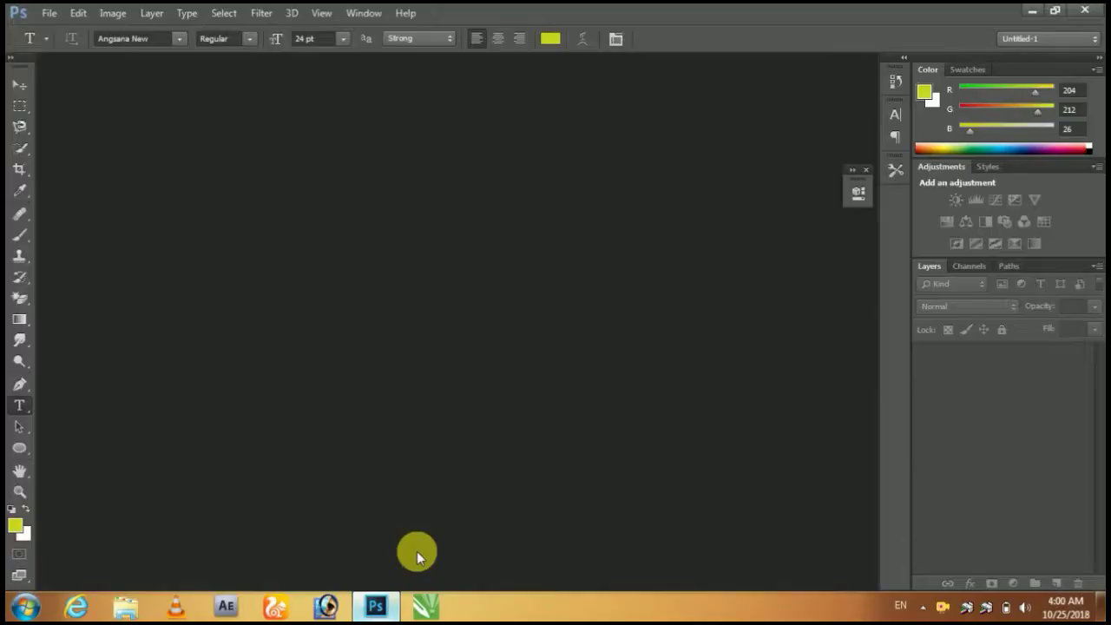
click(58, 13)
click(61, 32)
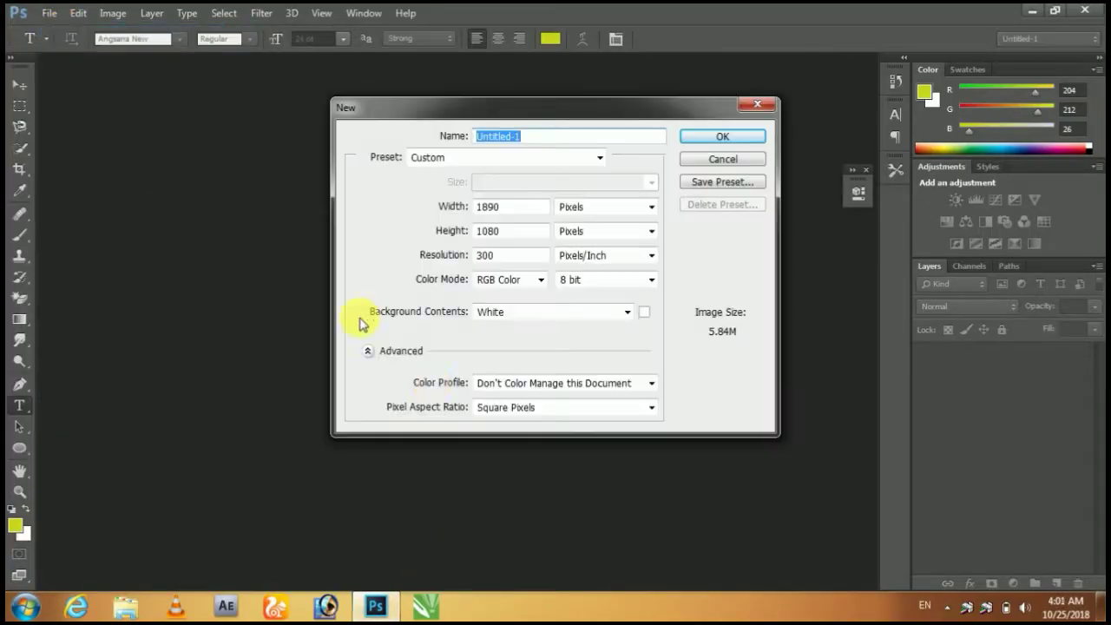
click(536, 313)
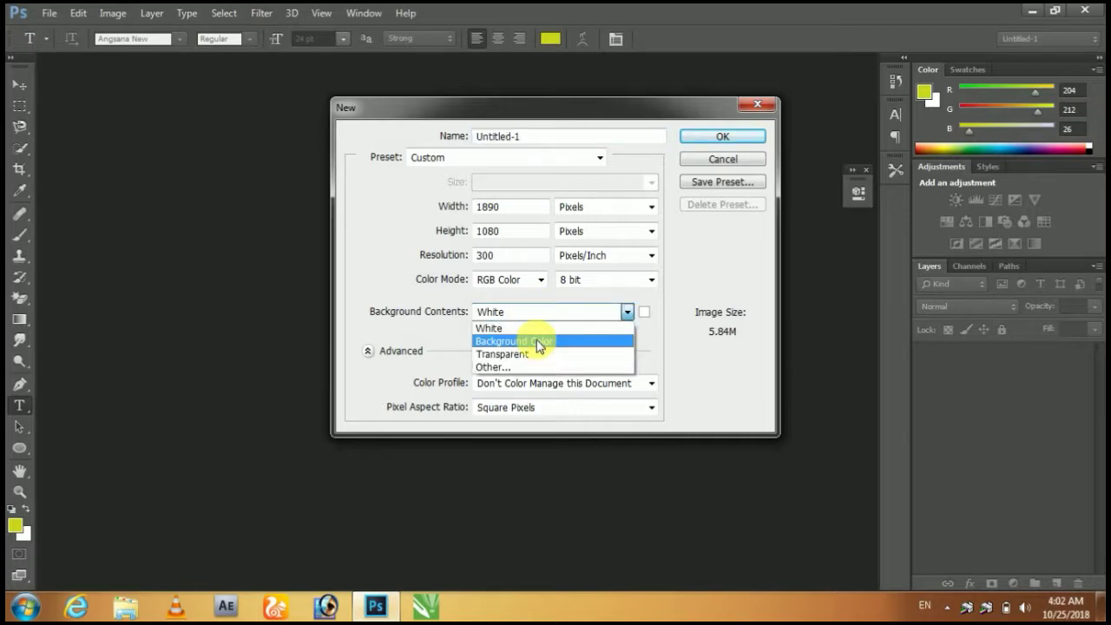
click(533, 352)
click(708, 138)
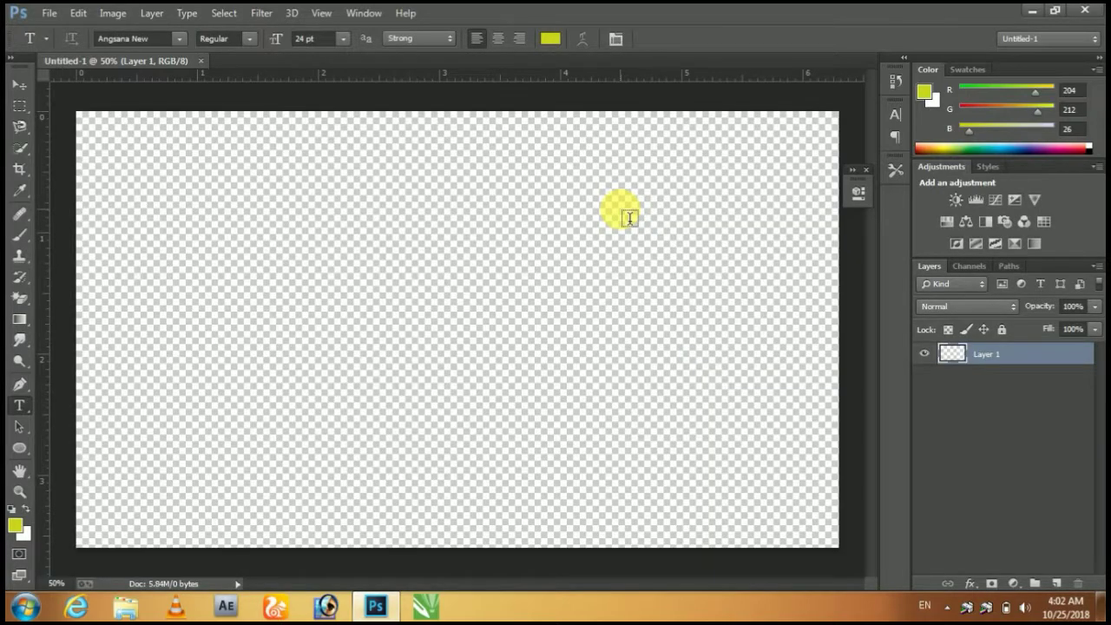
Open 31799.jpg from the Desktop, discarding its colour profile
click(50, 13)
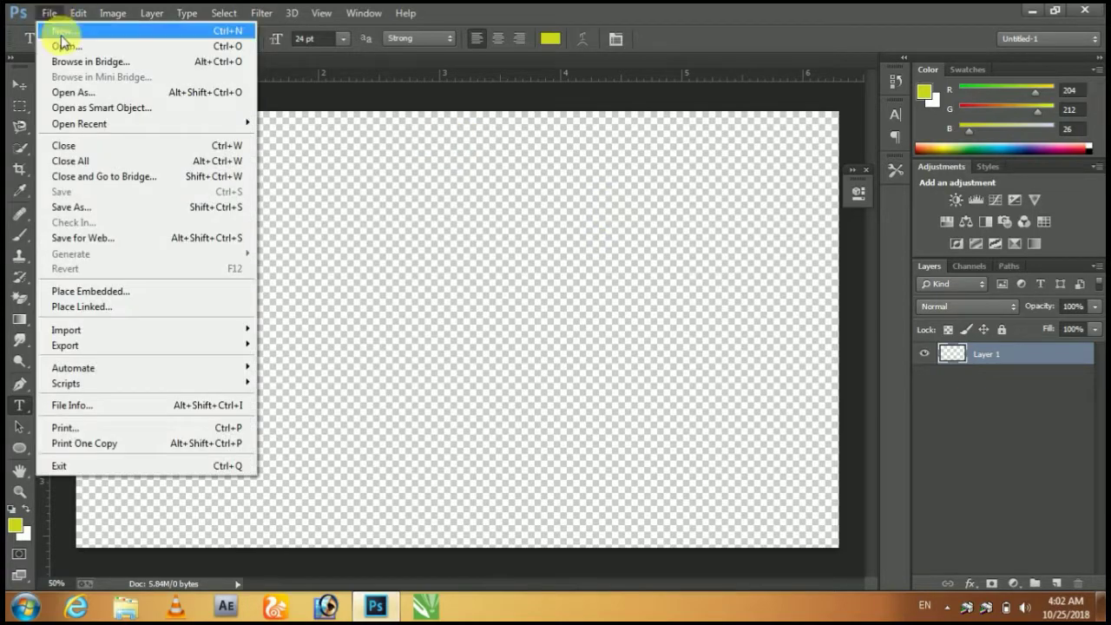
click(63, 44)
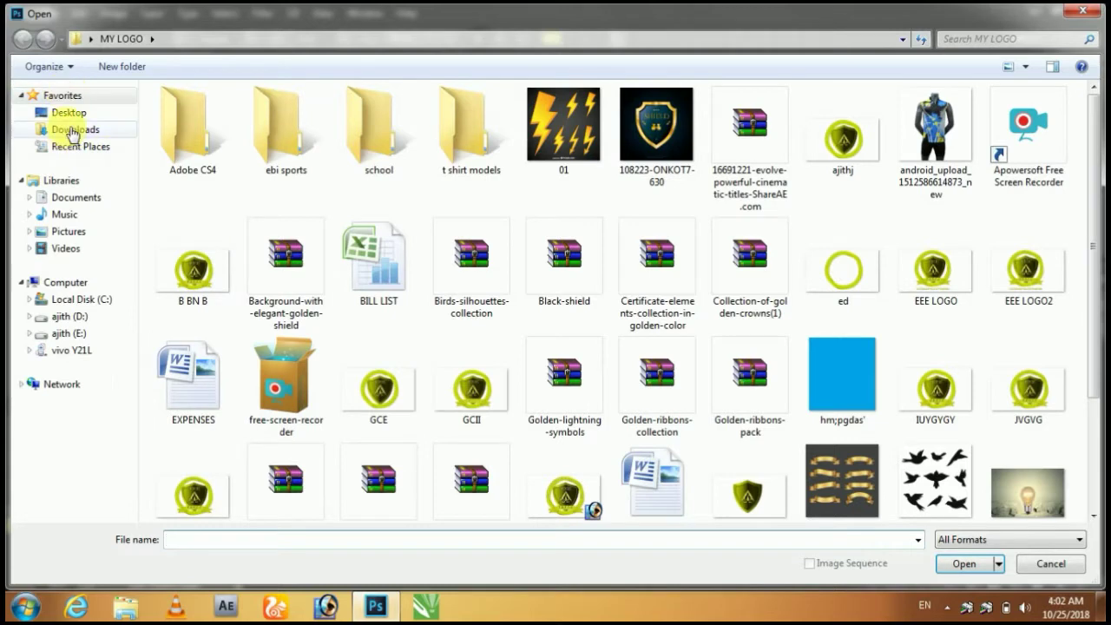
click(69, 113)
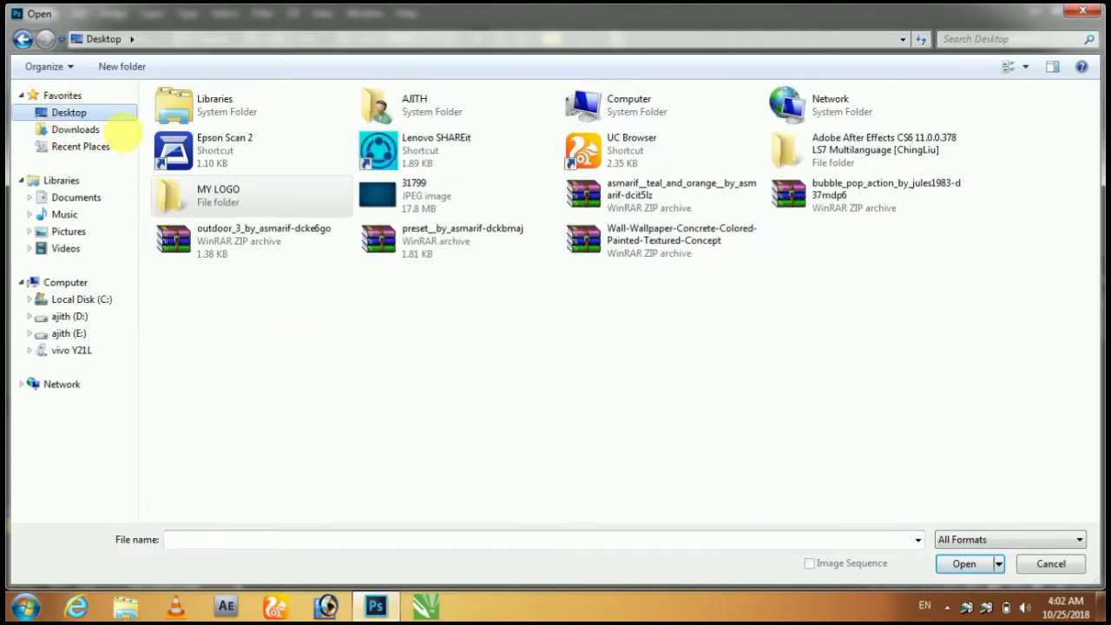
double_click(395, 198)
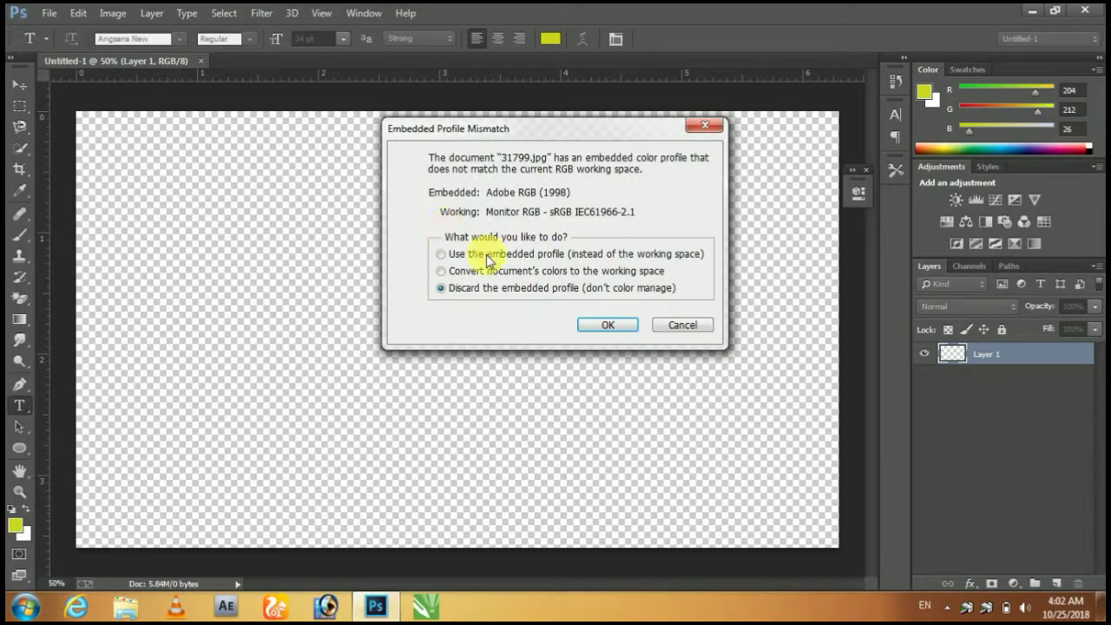
click(595, 328)
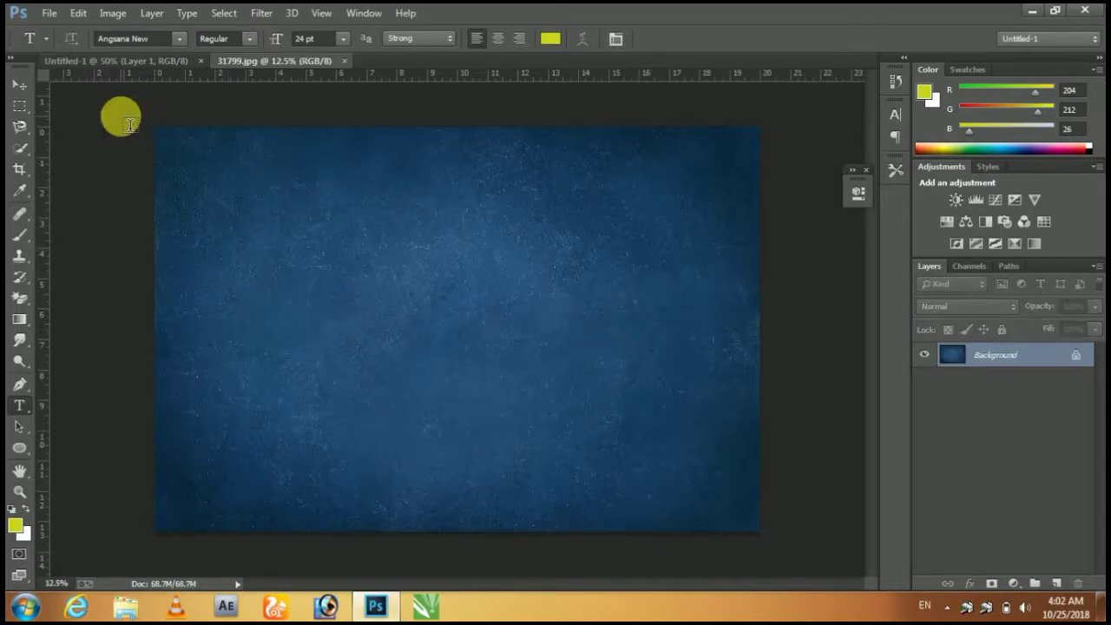
Unlock the texture's Background layer and drag it into Untitled-1 as Layer 2
click(20, 85)
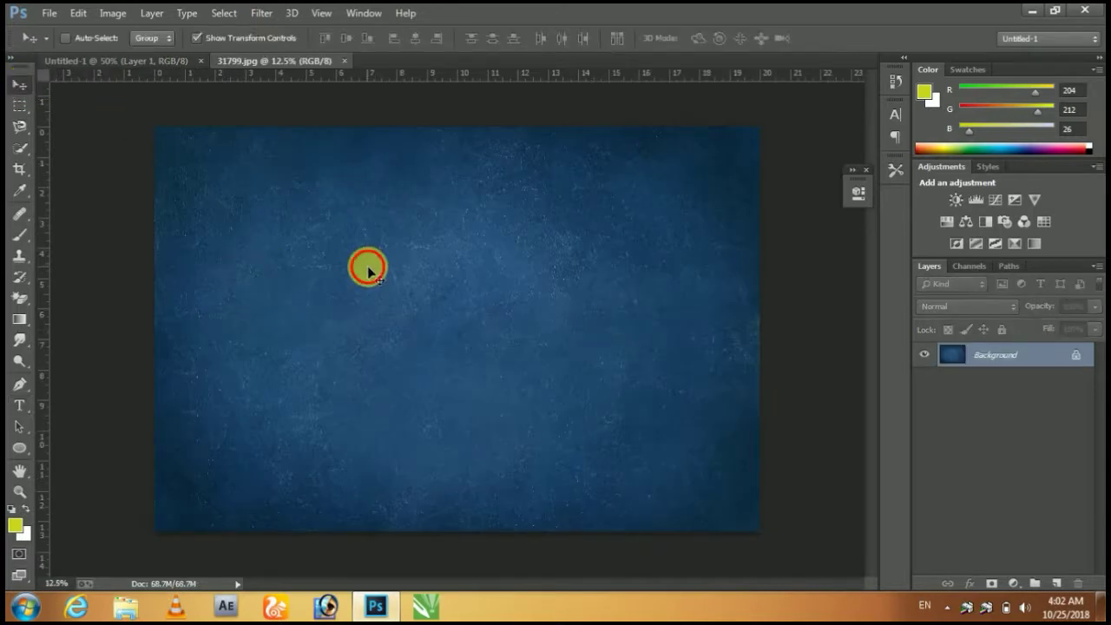
click(1078, 357)
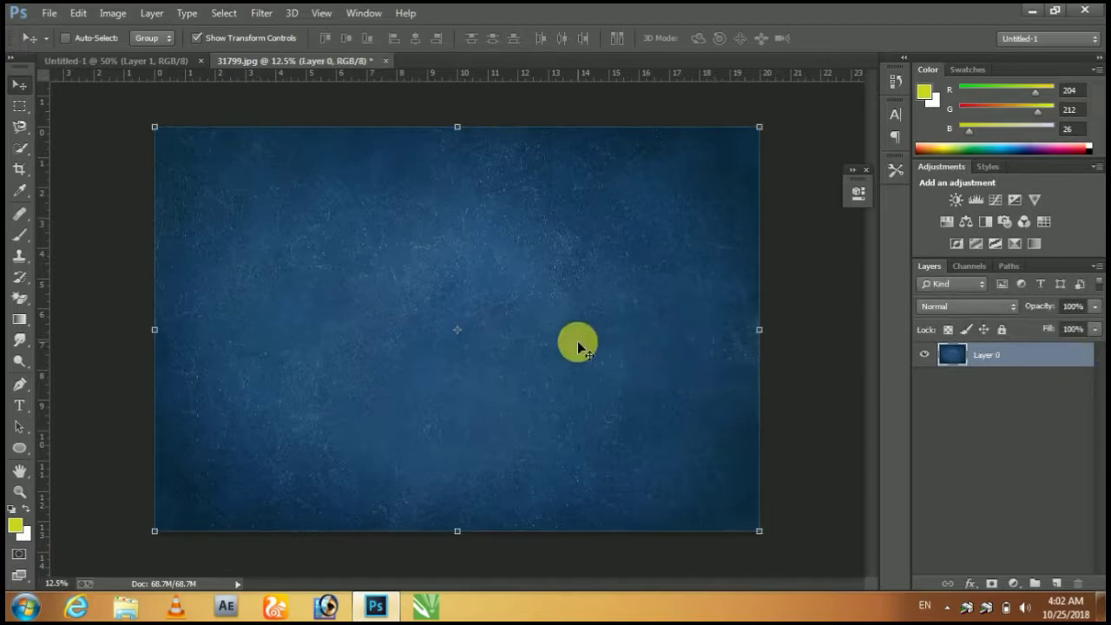
mouse_move(469, 241)
mouse_down()
mouse_move(526, 290)
mouse_move(367, 199)
mouse_move(183, 65)
mouse_move(389, 363)
mouse_move(391, 340)
mouse_move(380, 346)
mouse_up()
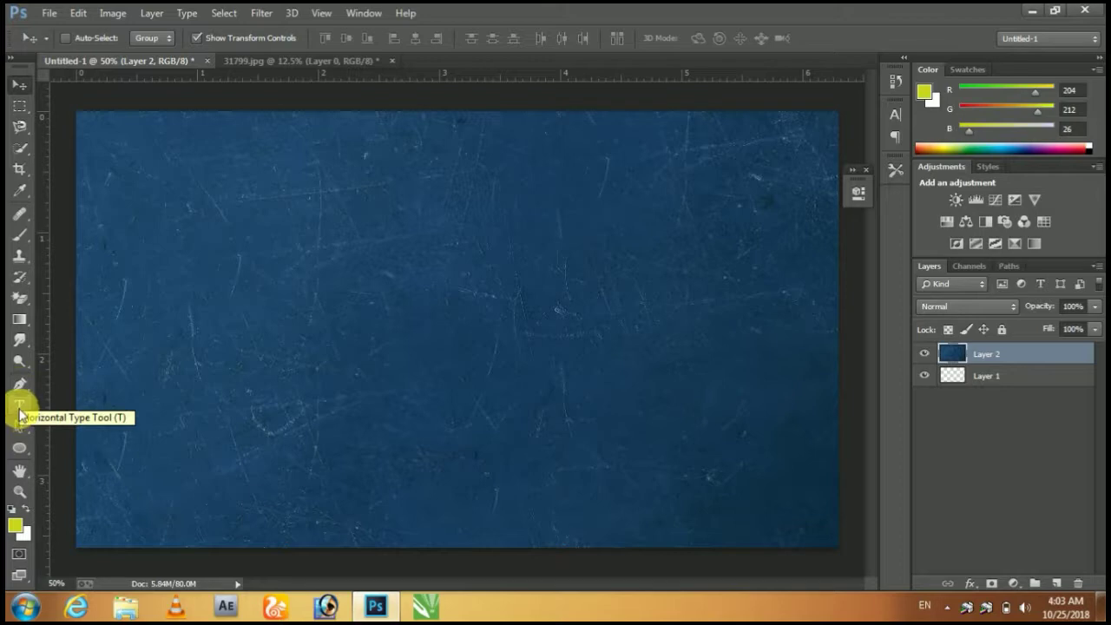
Type a yellow V near the canvas centre and scale it up wider and taller
click(19, 408)
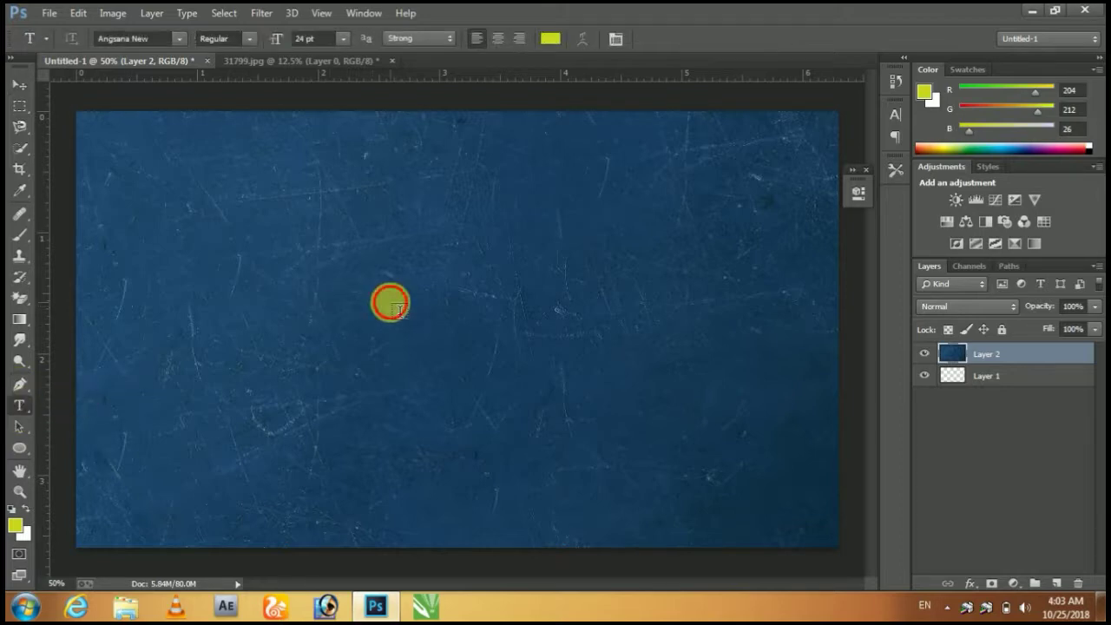
click(391, 304)
text(v)
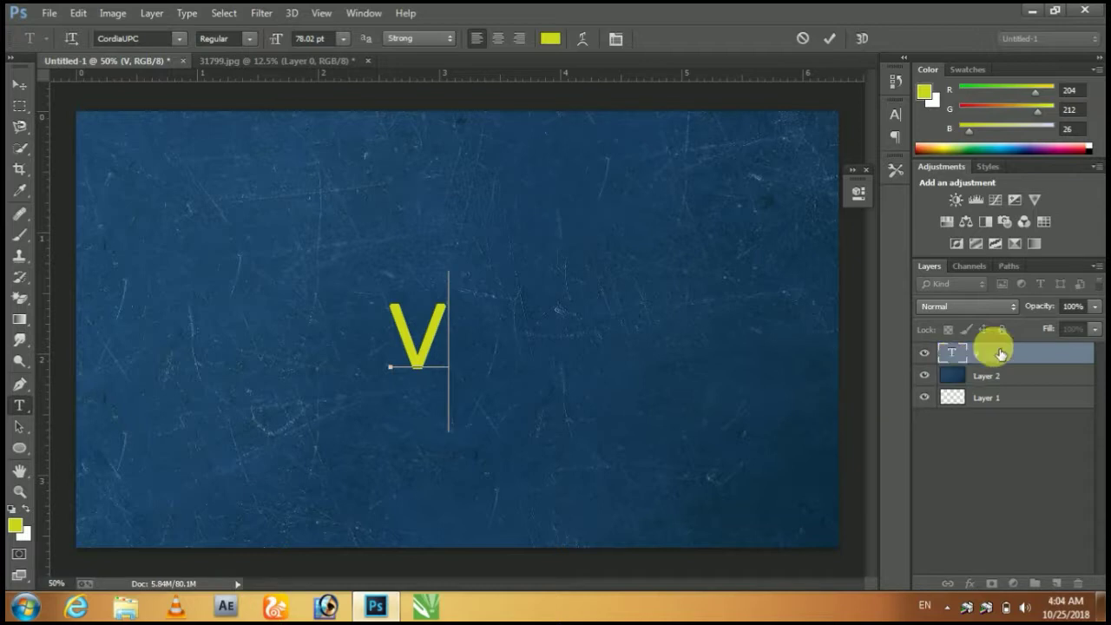
click(19, 85)
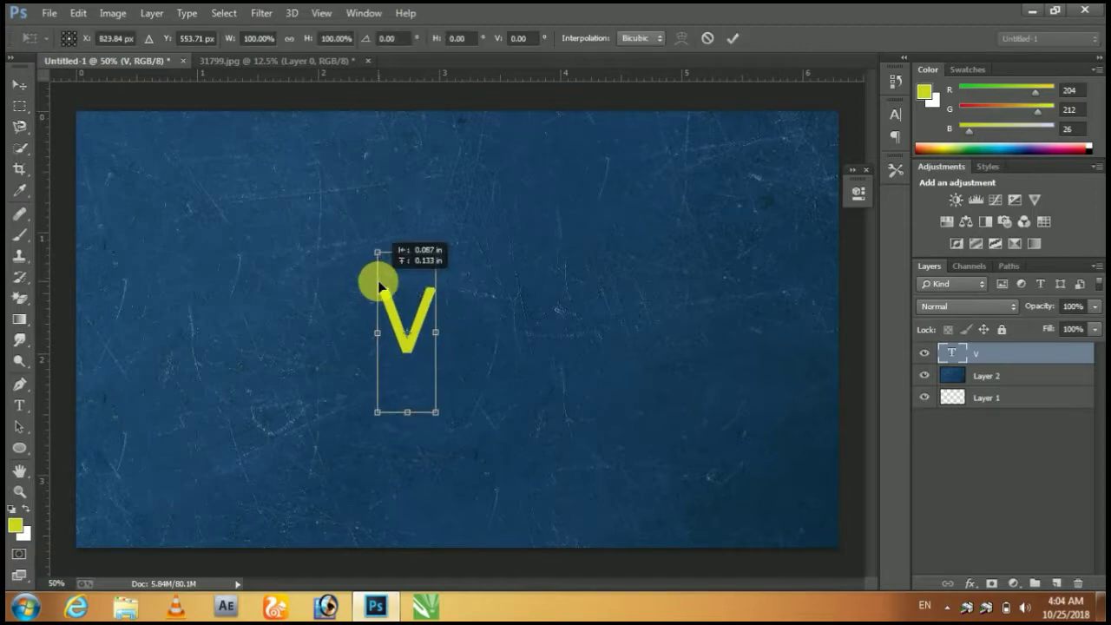
drag(394, 303, 370, 238)
mouse_move(428, 399)
mouse_down()
mouse_move(469, 437)
mouse_move(470, 427)
mouse_move(475, 469)
mouse_up()
key(Return)
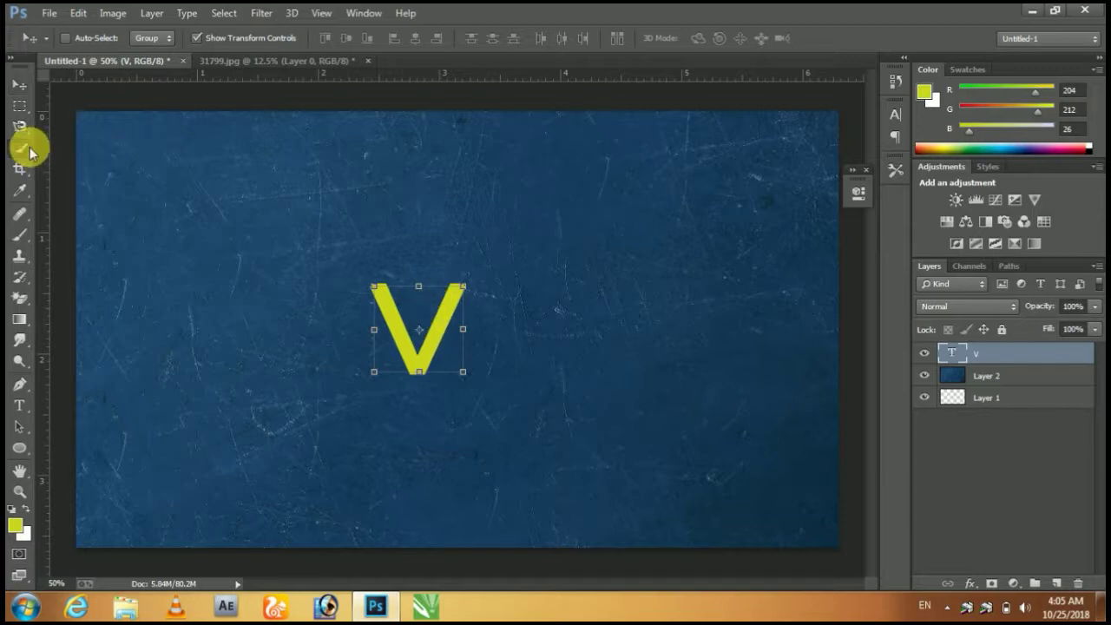
Duplicate the V text layer and move V copy up above the original
click(19, 84)
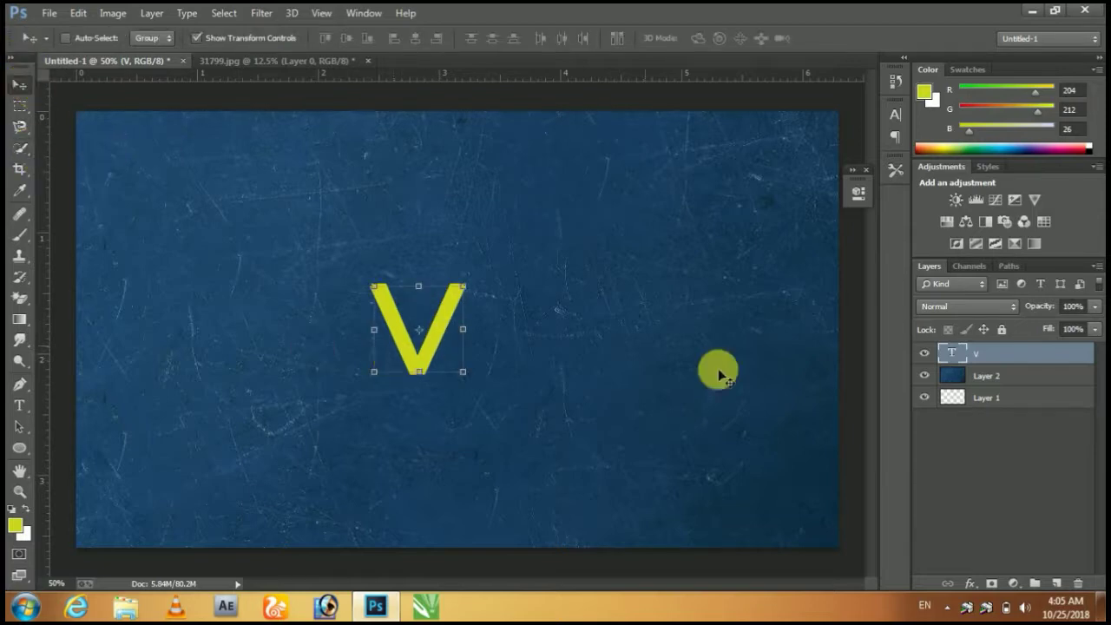
right_click(976, 351)
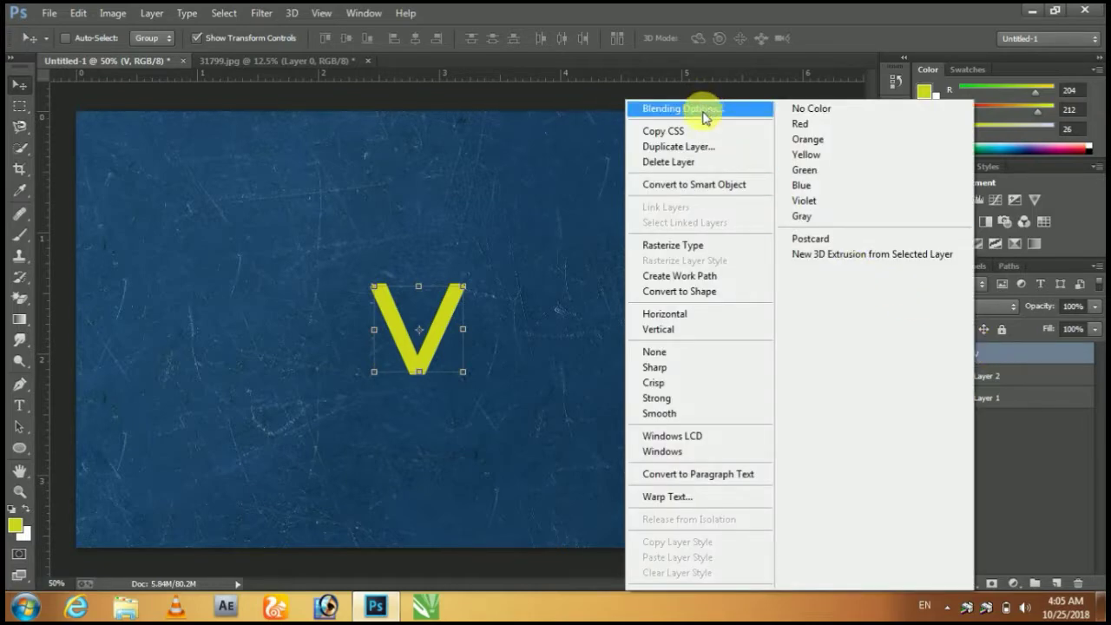
click(701, 146)
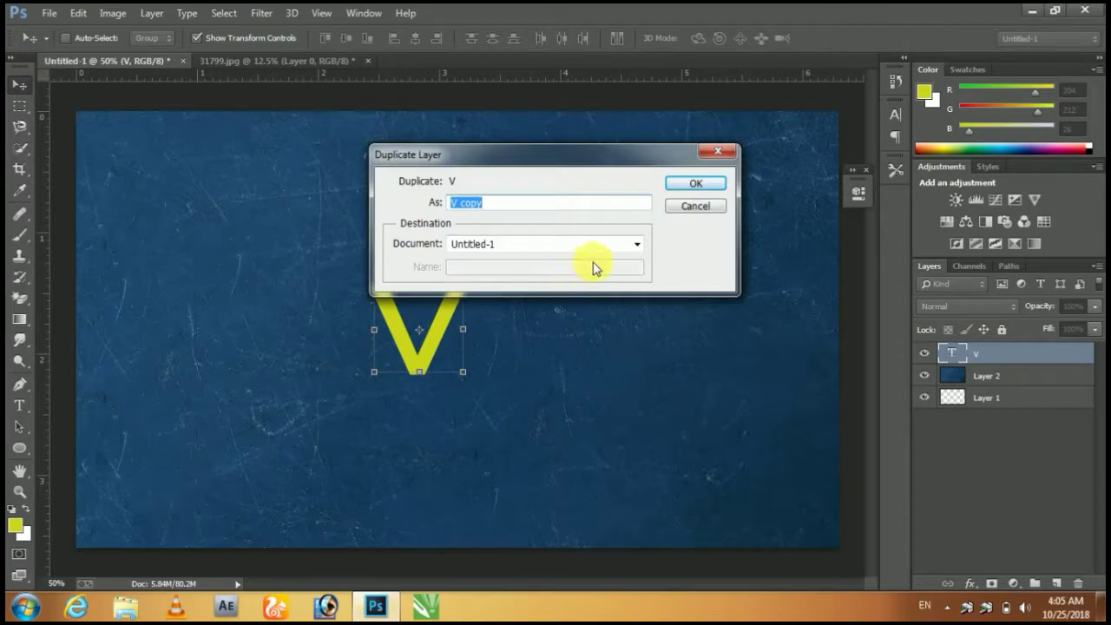
click(674, 184)
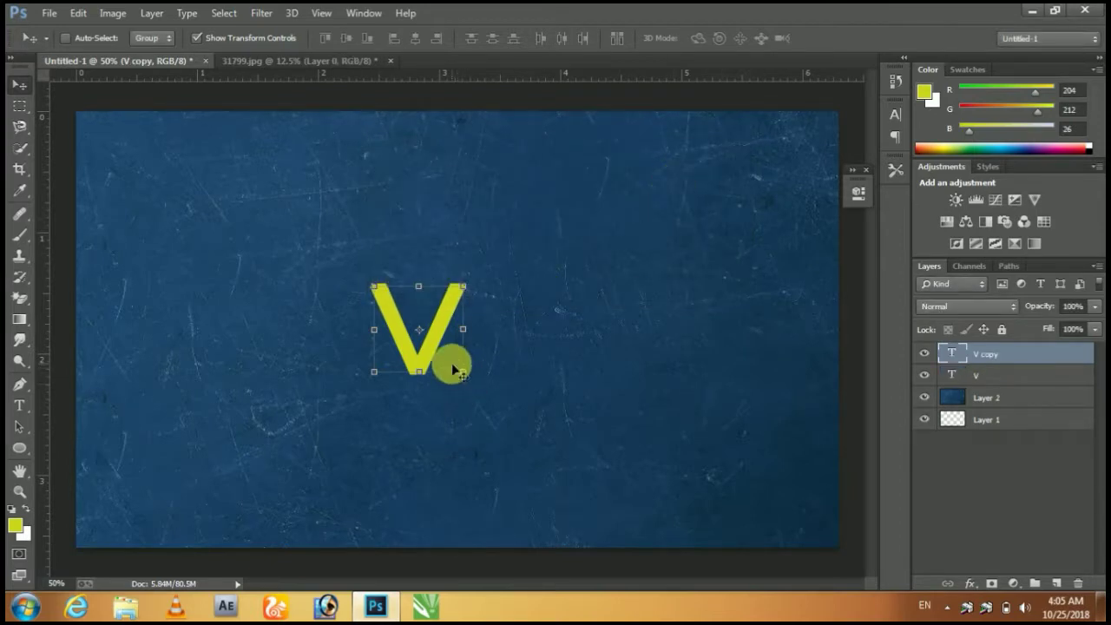
drag(445, 350, 445, 295)
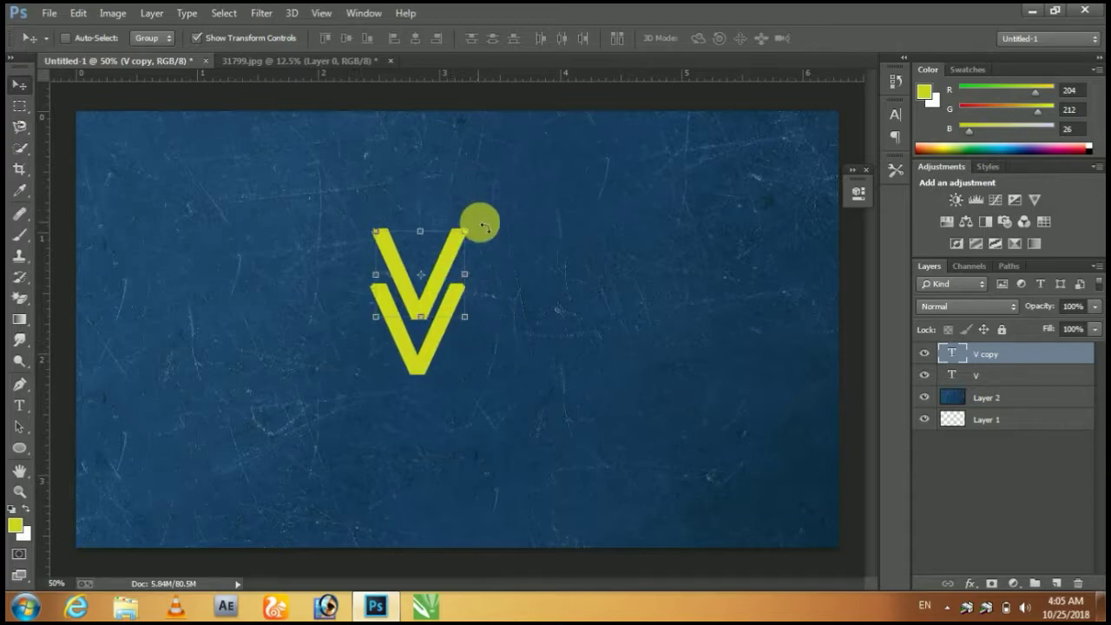
Rotate V copy about 180° and nudge it onto the original V into an interlocked XX
drag(469, 286, 483, 369)
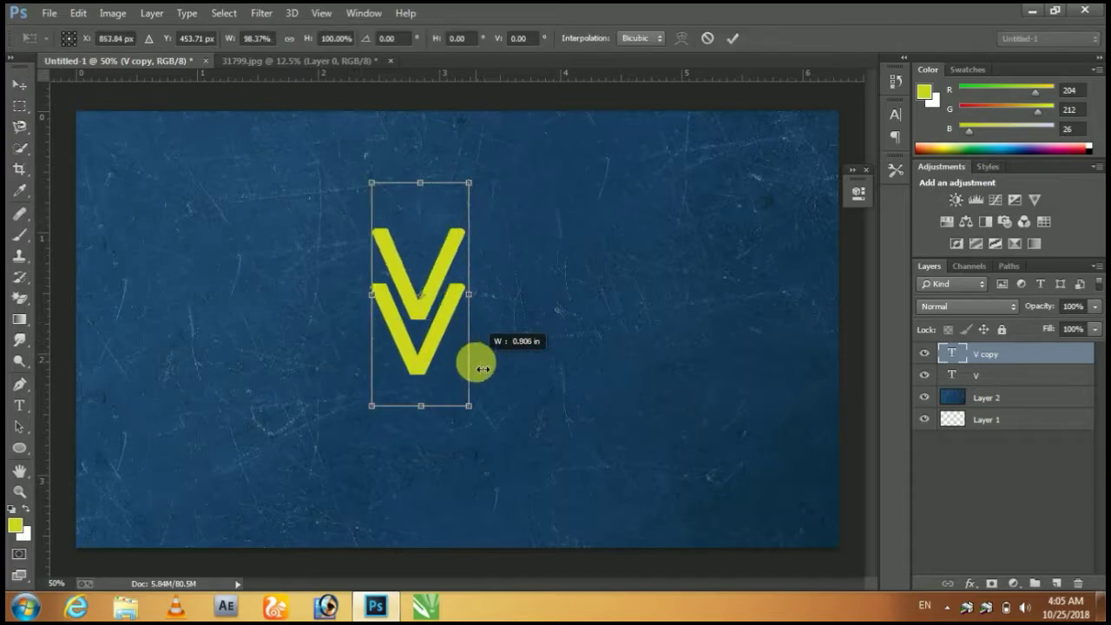
key(ctrl+z)
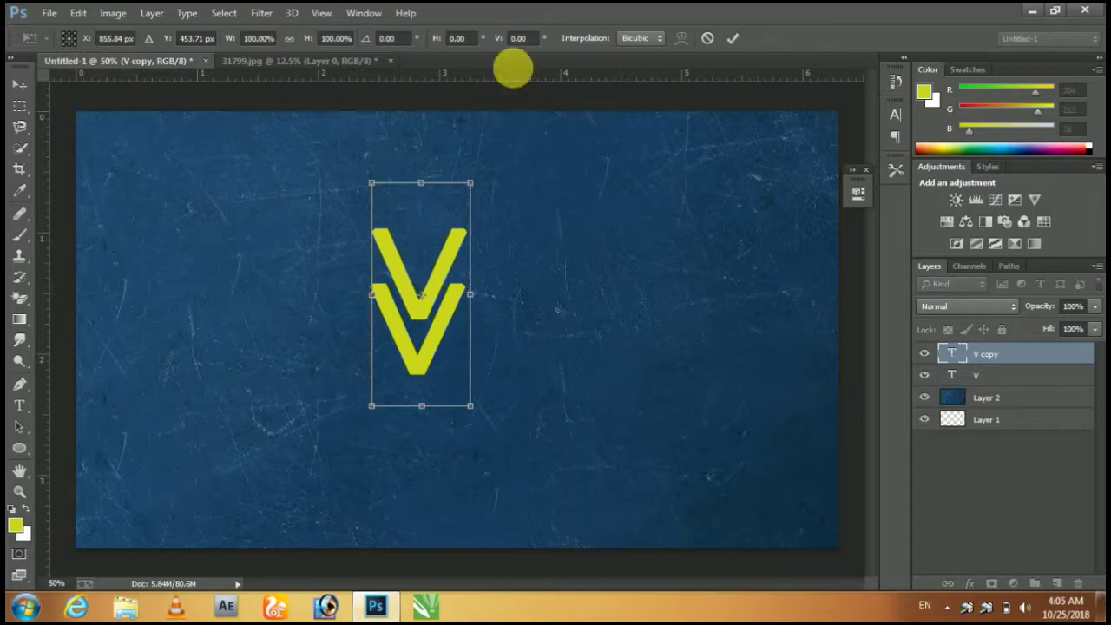
mouse_move(491, 168)
mouse_down()
mouse_move(472, 404)
mouse_move(419, 501)
mouse_move(387, 510)
mouse_move(330, 466)
mouse_up()
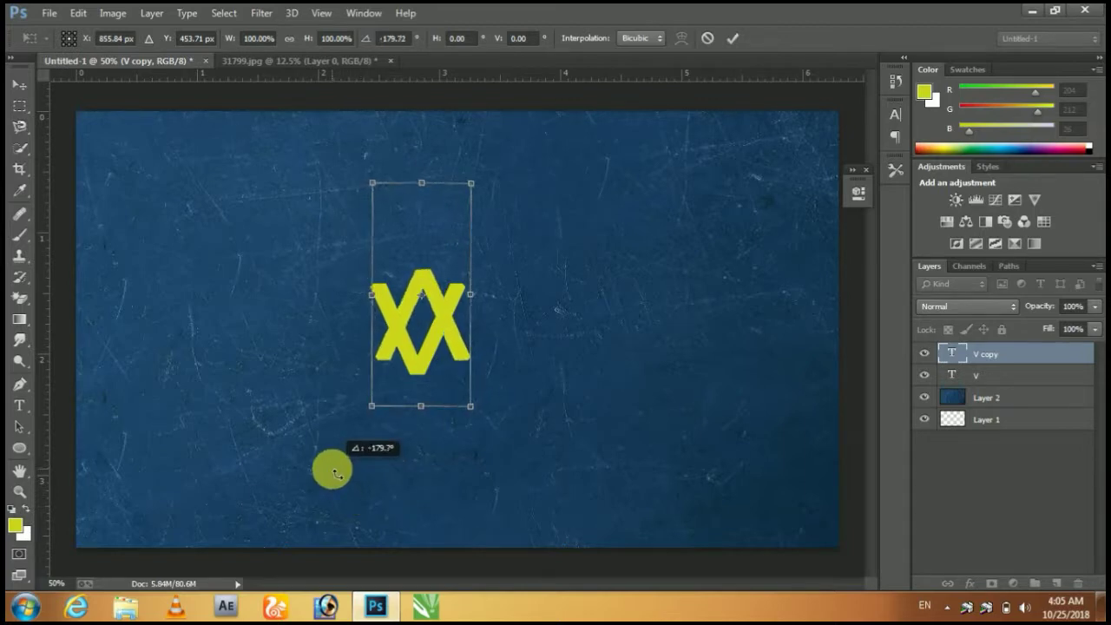
drag(427, 328, 425, 328)
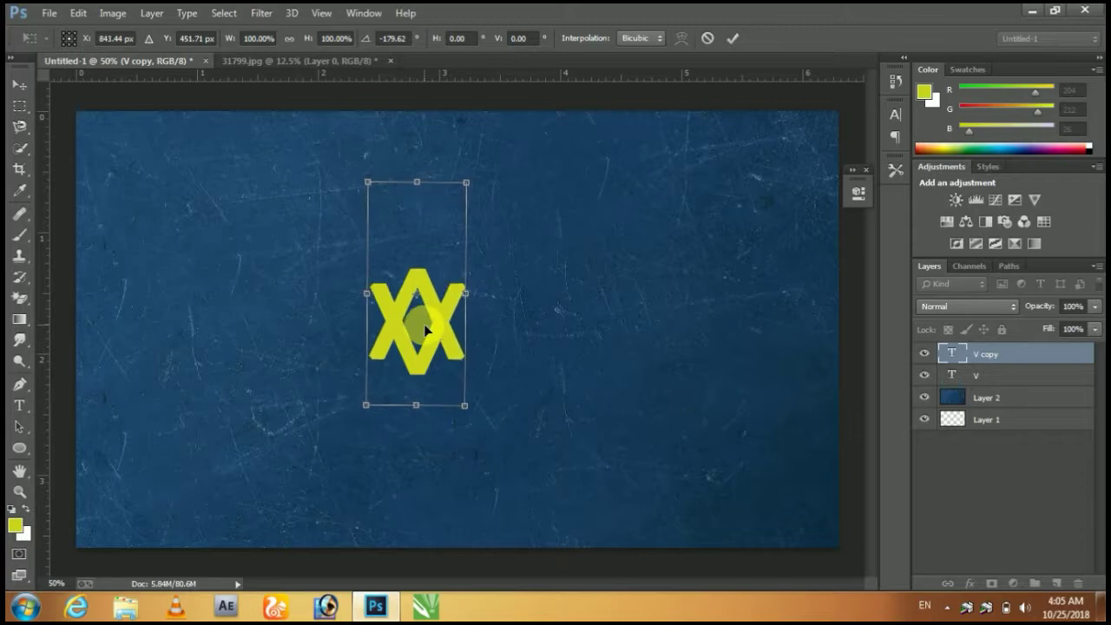
key(Right)
key(Right)
key(Up)
key(Up)
key(Up)
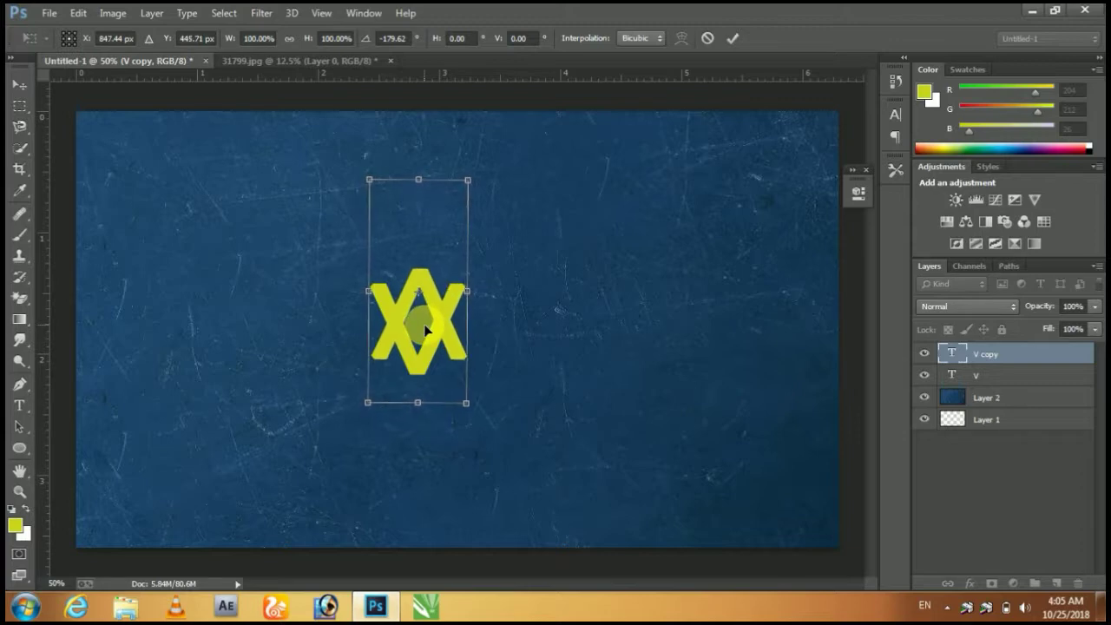
key(Left)
key(Left)
key(Left)
key(Left)
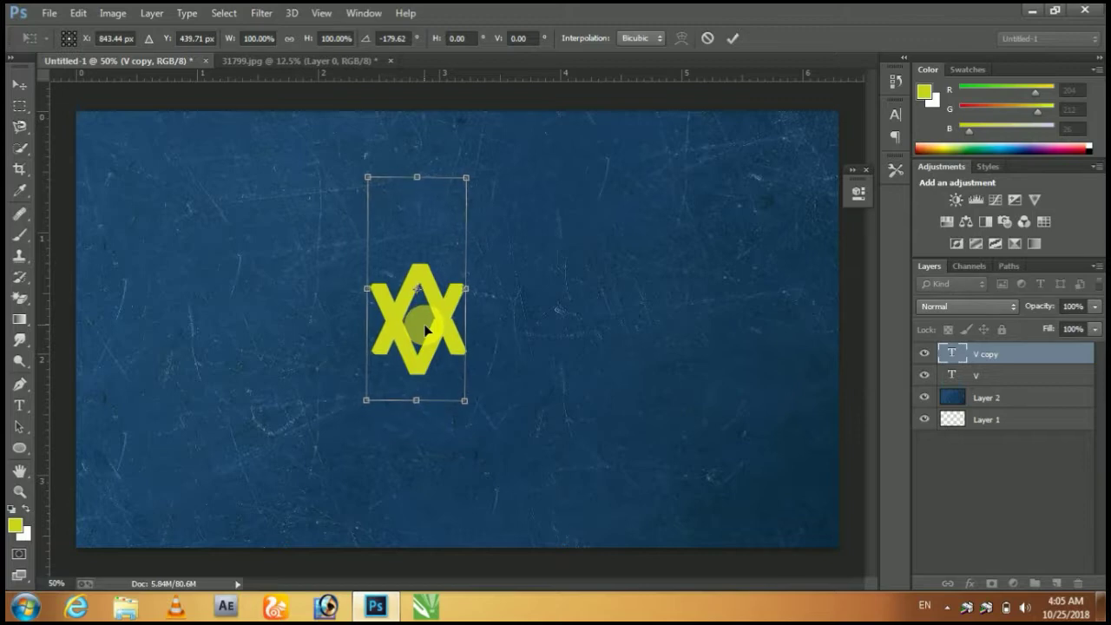
key(Return)
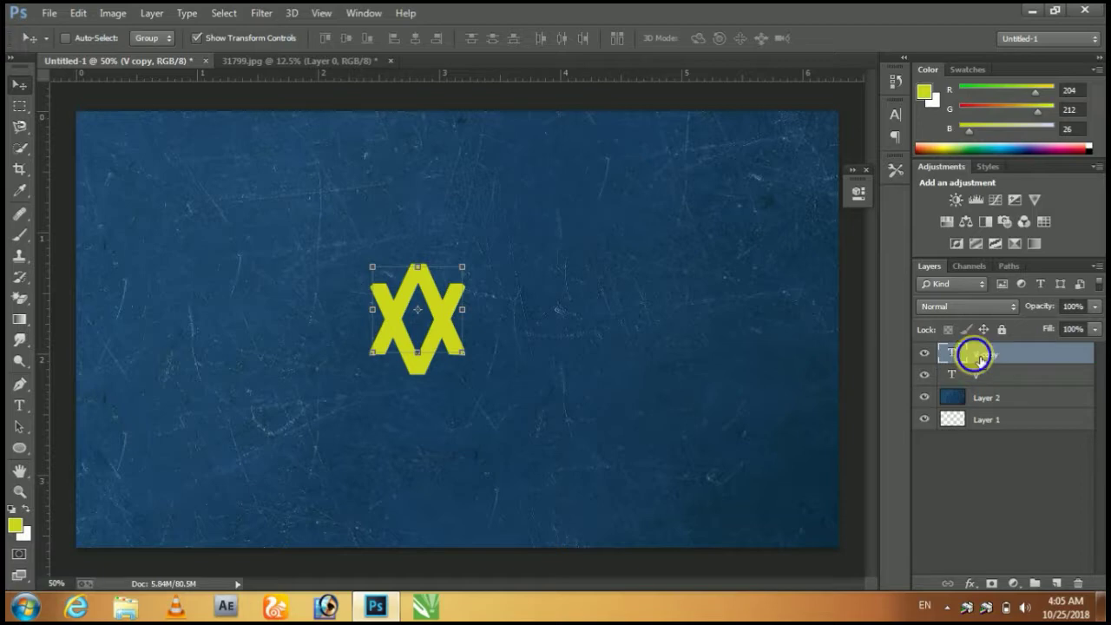
Duplicate V copy as V copy 2 and move it to the right of the XX
right_click(976, 358)
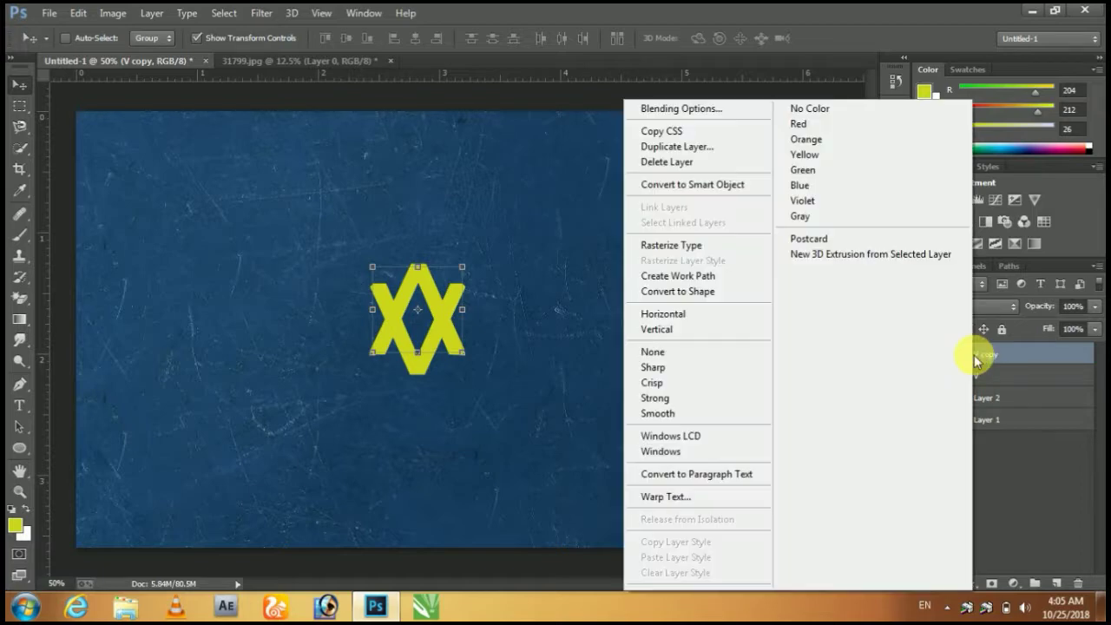
click(669, 146)
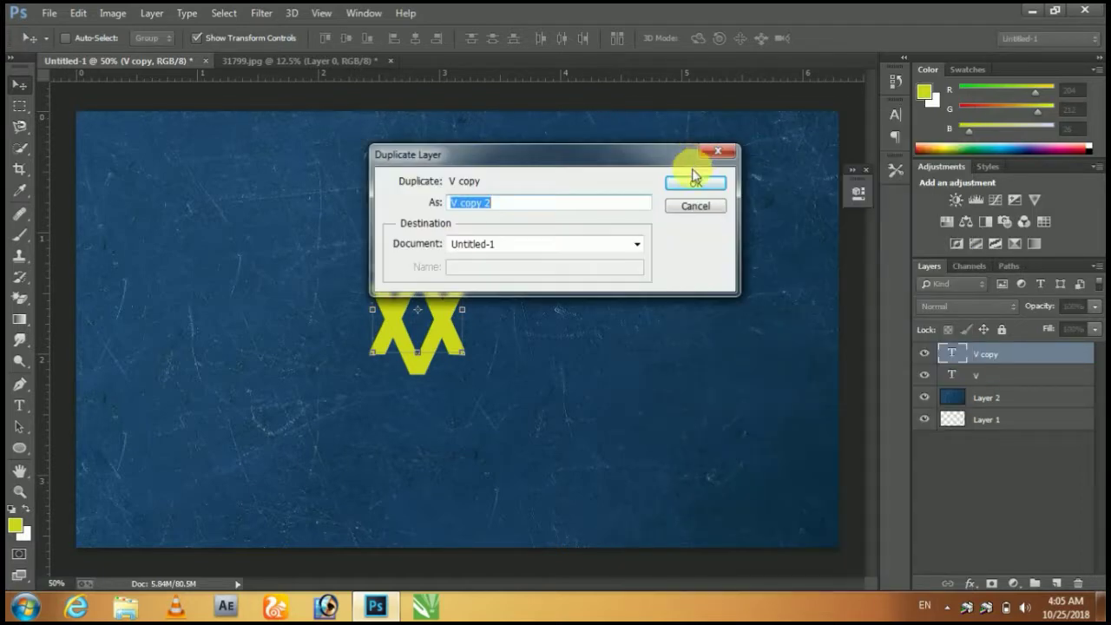
click(697, 184)
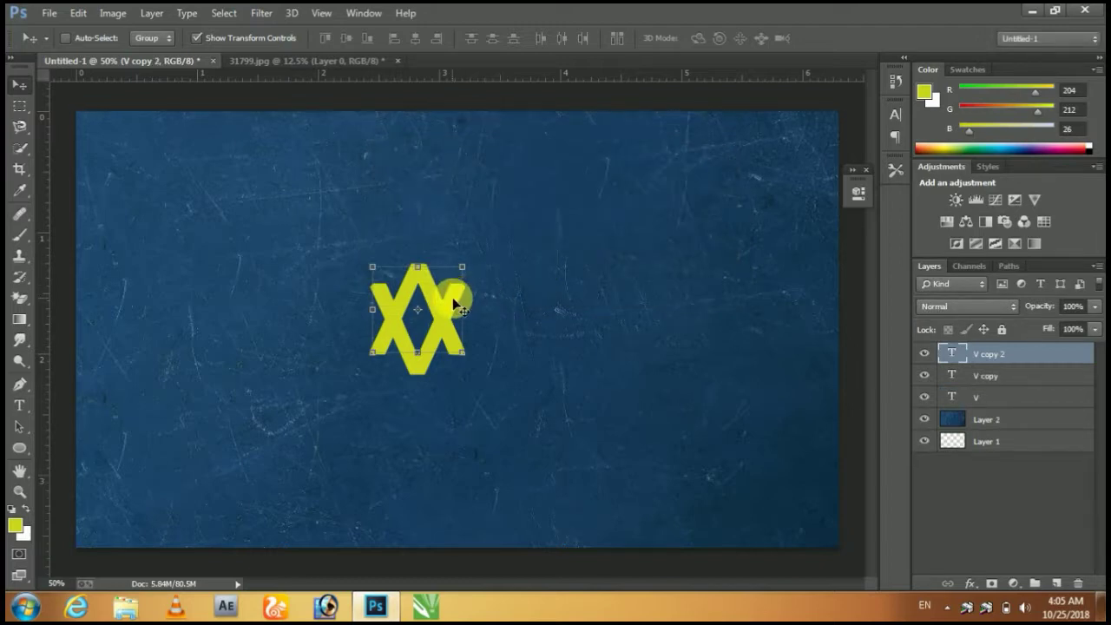
drag(450, 301, 569, 296)
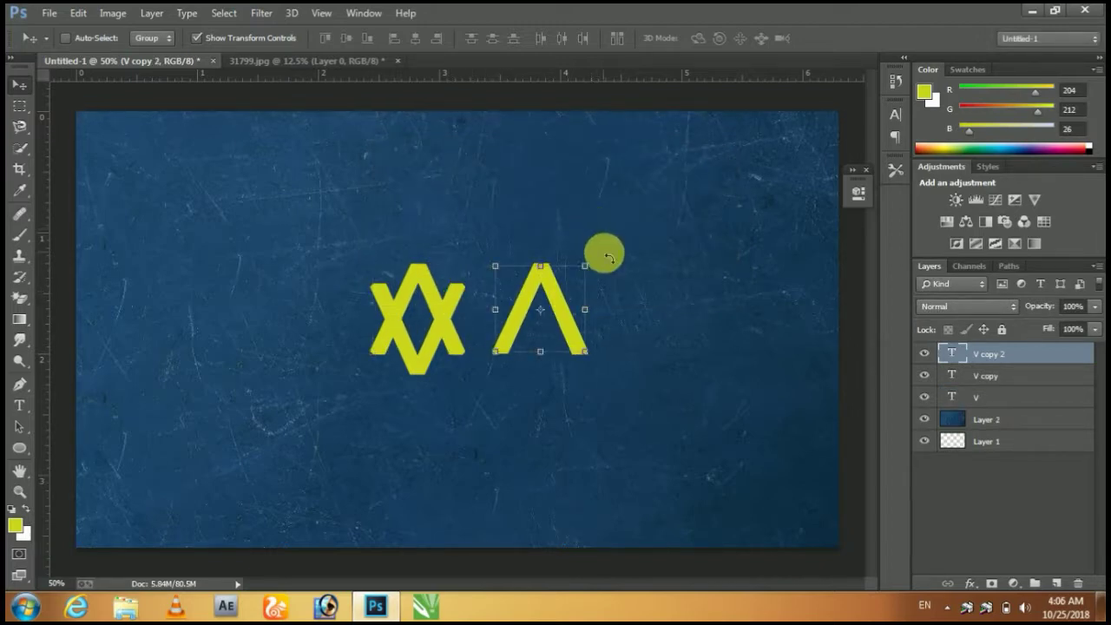
Rotate V copy 2 about 87°, shrink it, and fit it against the XX's right side
drag(607, 258, 613, 374)
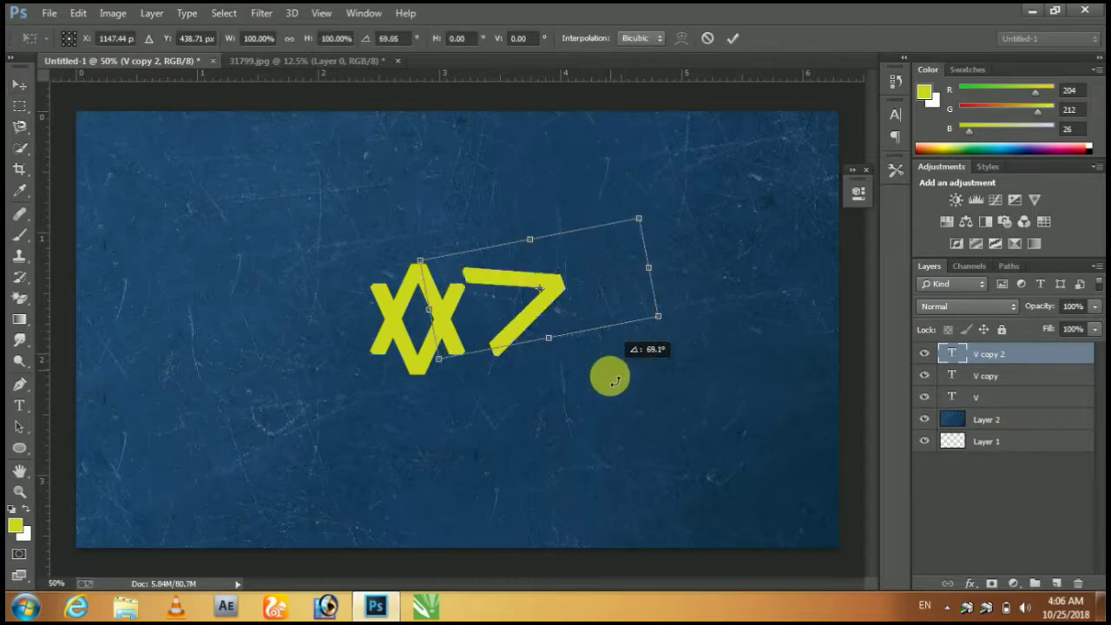
drag(613, 373, 611, 376)
drag(605, 278, 595, 301)
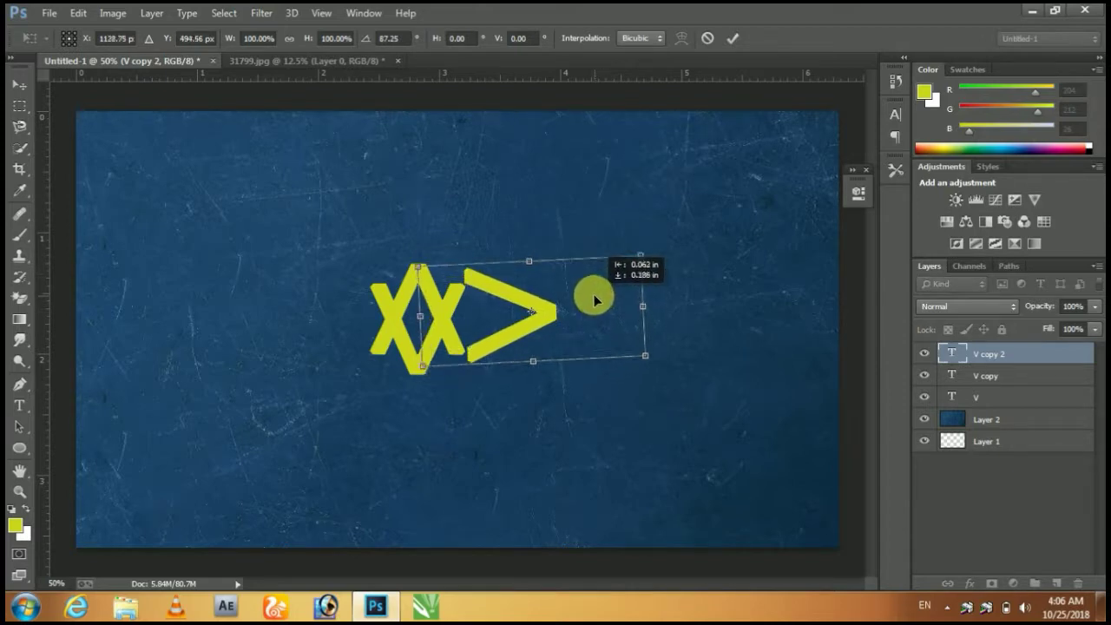
drag(596, 301, 591, 289)
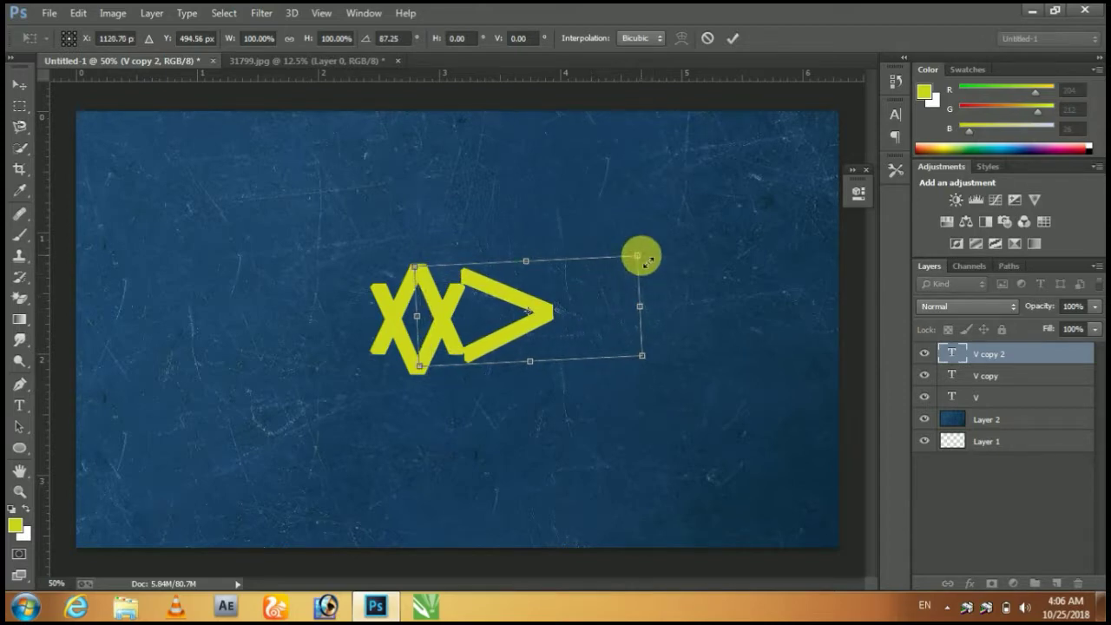
mouse_move(646, 260)
mouse_down()
mouse_move(629, 280)
mouse_move(619, 275)
mouse_up()
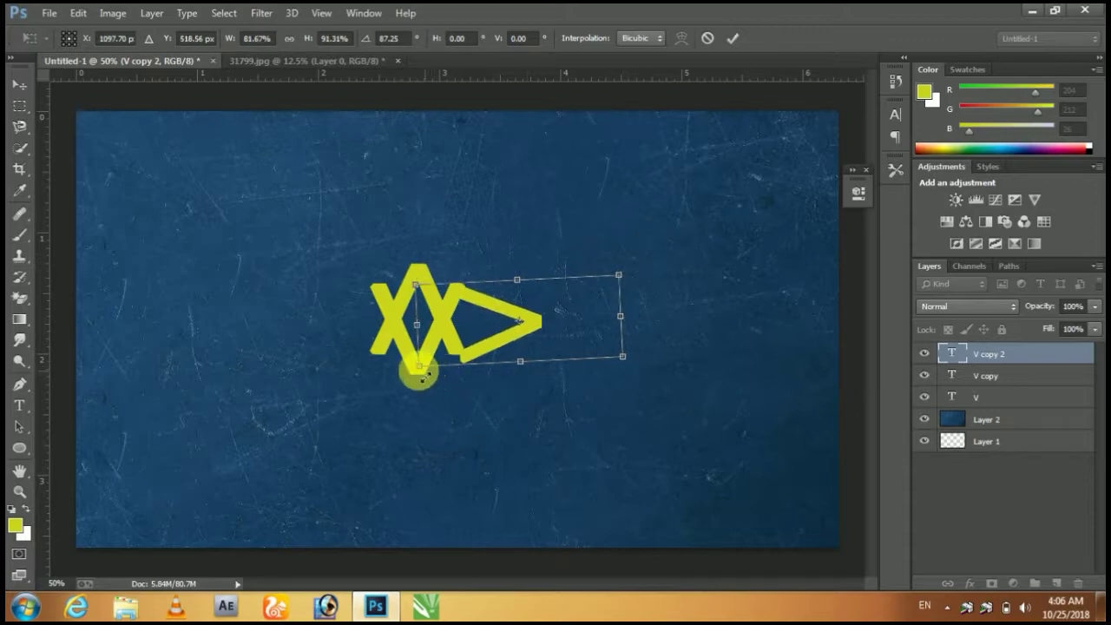
drag(425, 367, 431, 359)
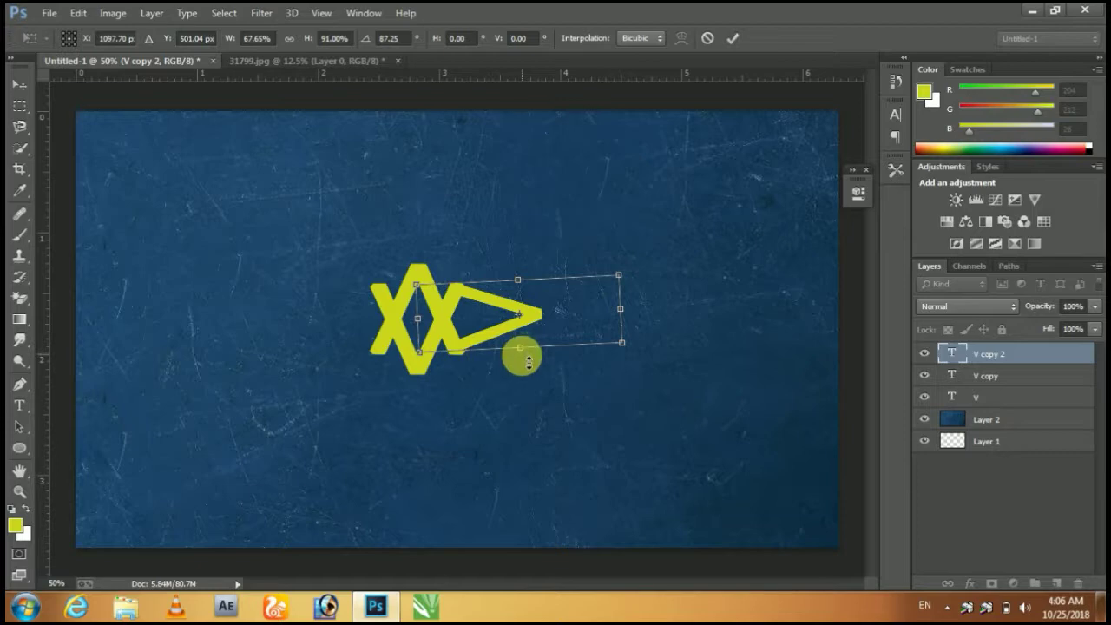
drag(529, 361, 528, 363)
key(Return)
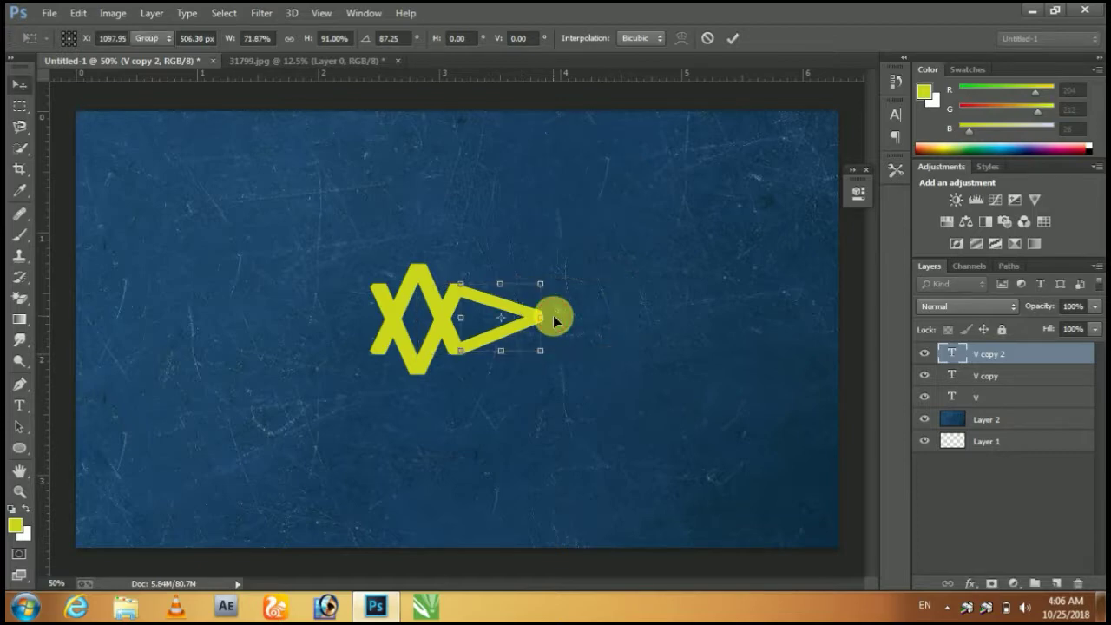
Duplicate V copy 2 as V copy 3 and move it left of the XX
right_click(991, 363)
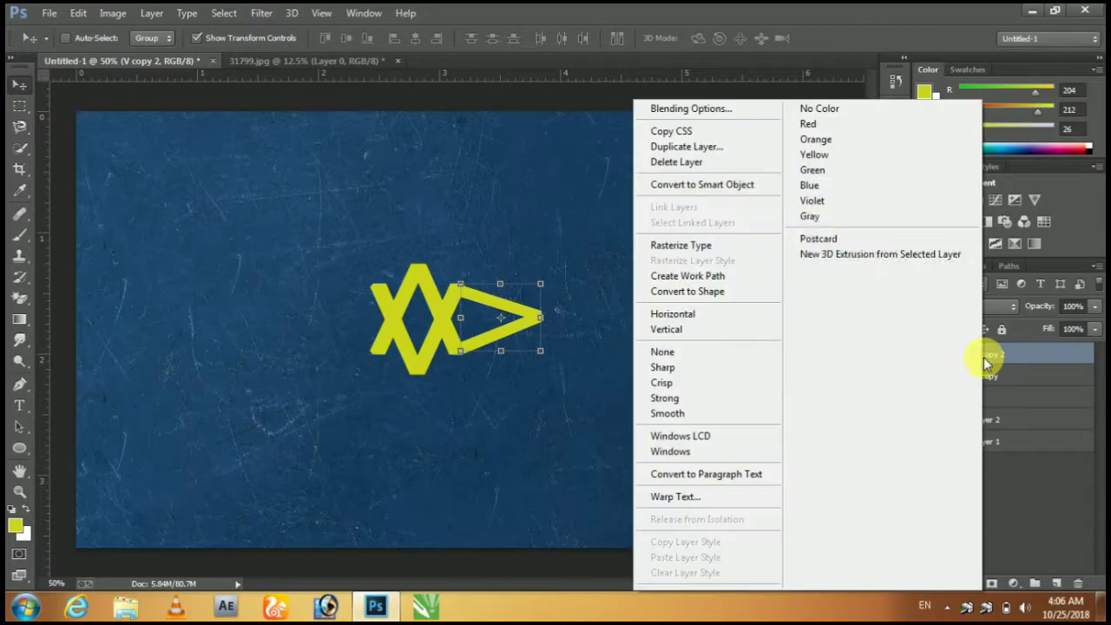
click(726, 153)
click(699, 185)
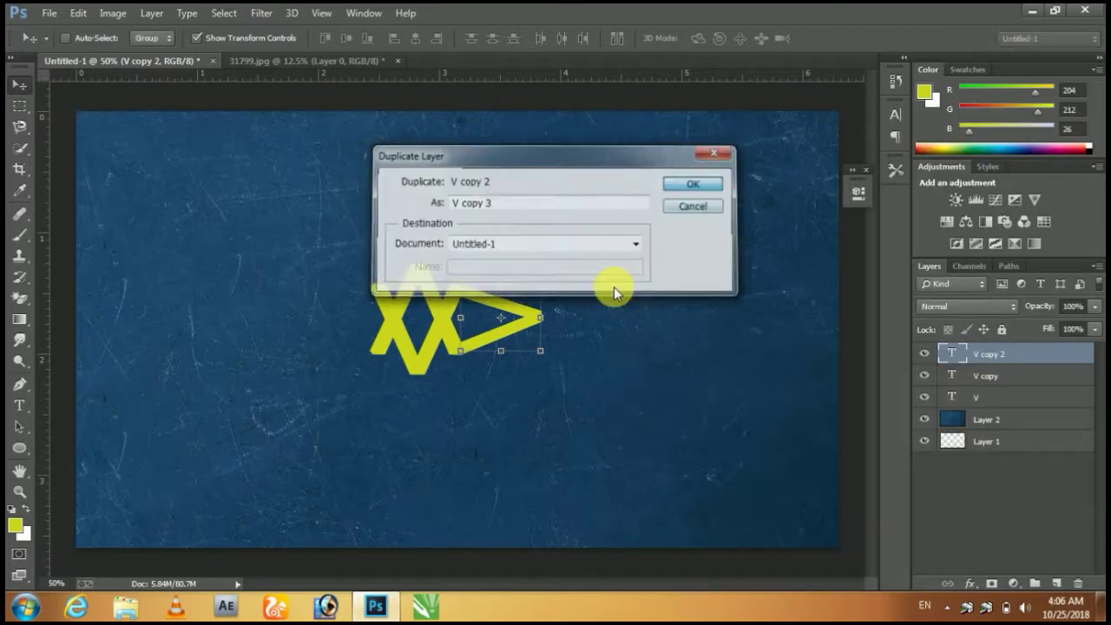
drag(534, 333, 357, 333)
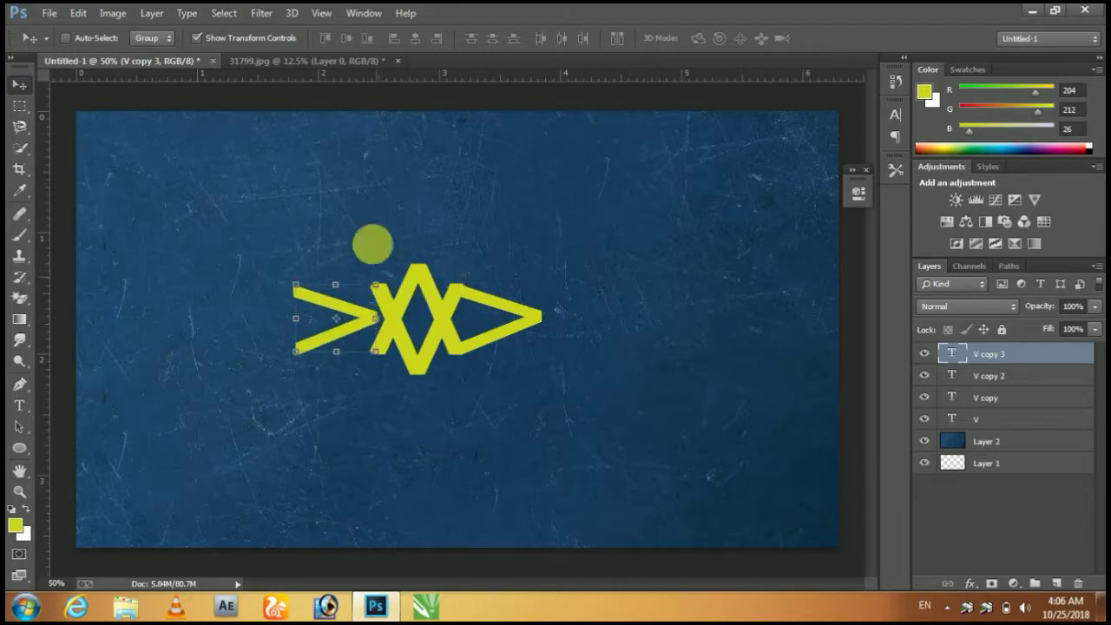
Flip V copy 3 horizontally and nudge it against the XX's left side
key(ctrl+t)
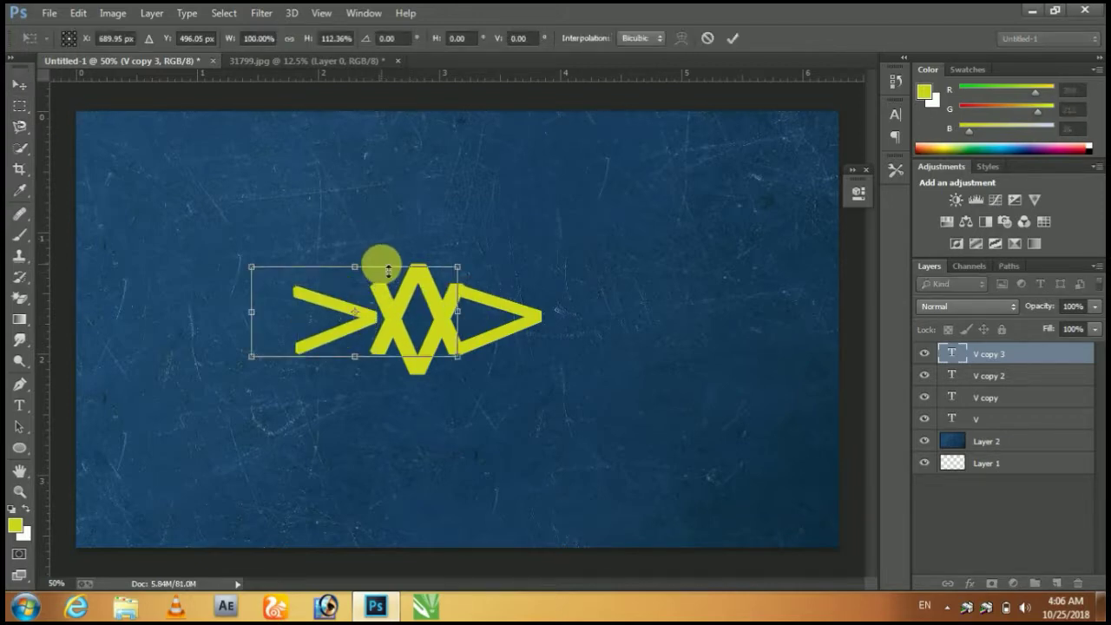
drag(391, 277, 390, 270)
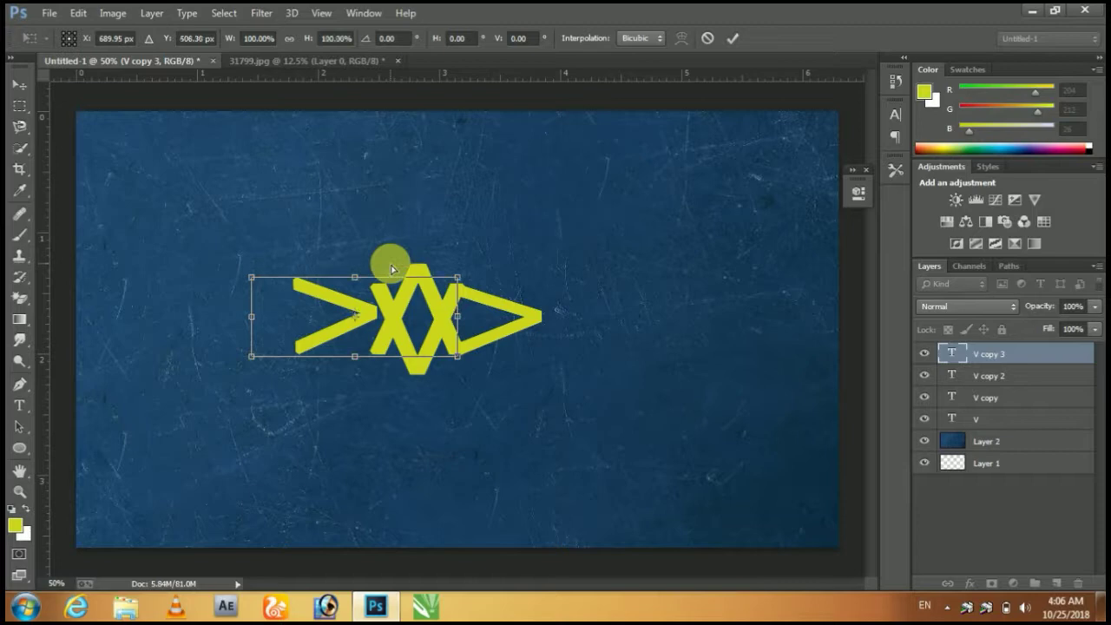
right_click(475, 270)
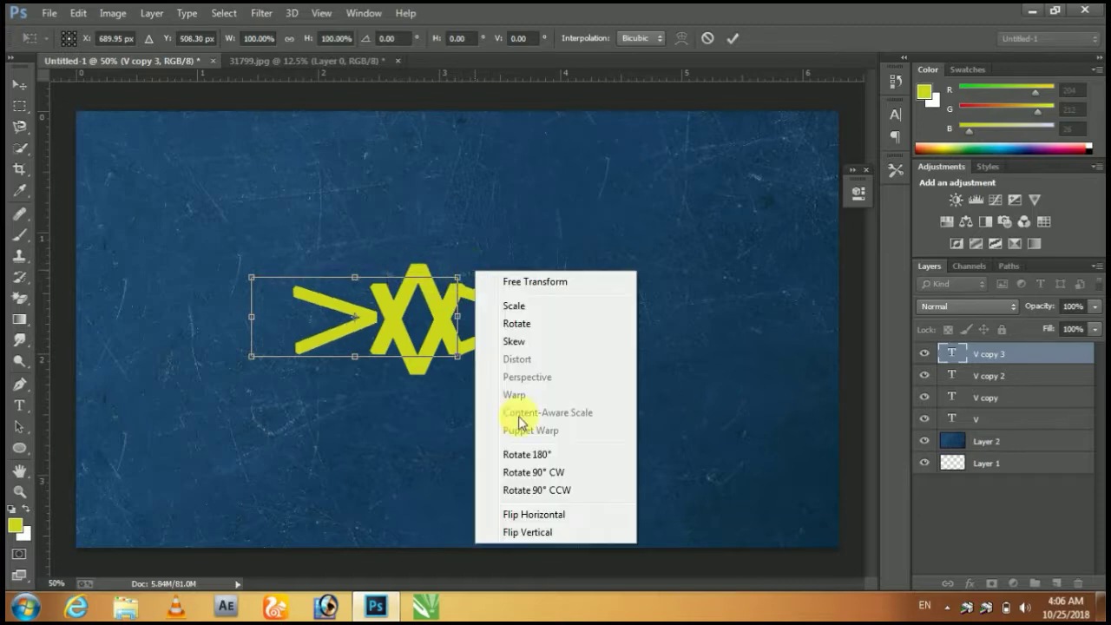
click(552, 513)
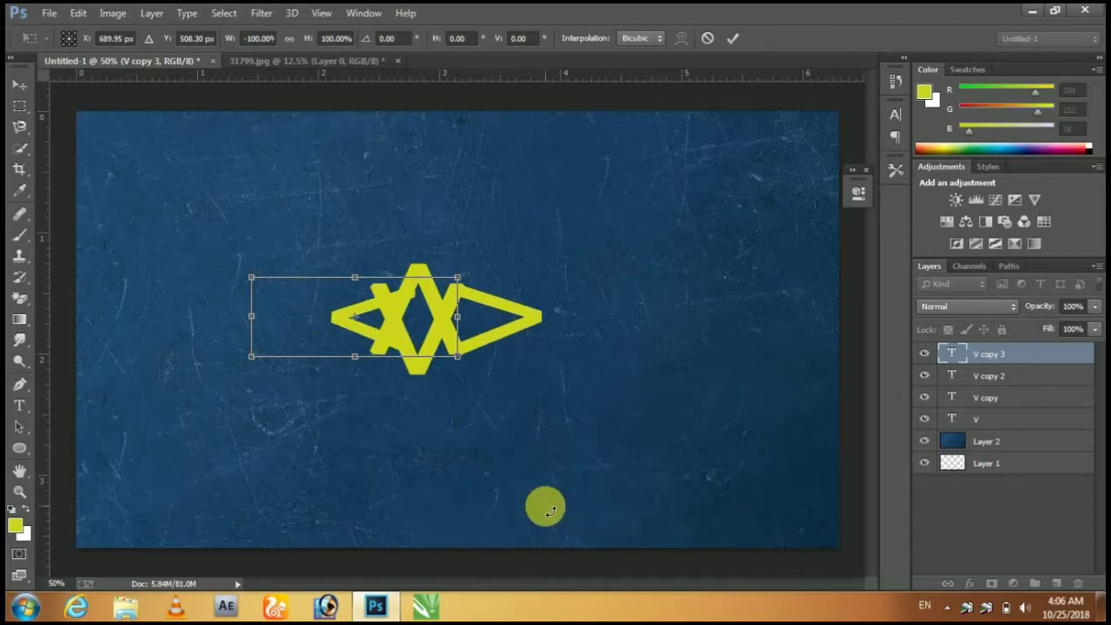
drag(395, 314, 370, 310)
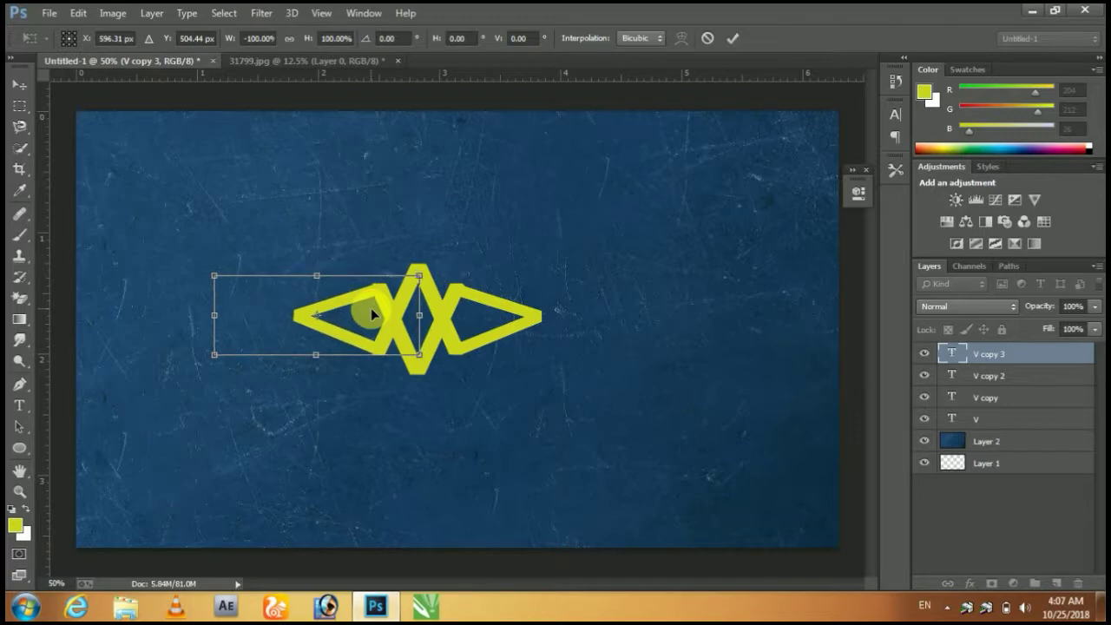
key(Left)
key(Left)
key(Left)
key(Left)
key(Left)
key(Left)
key(Left)
key(Left)
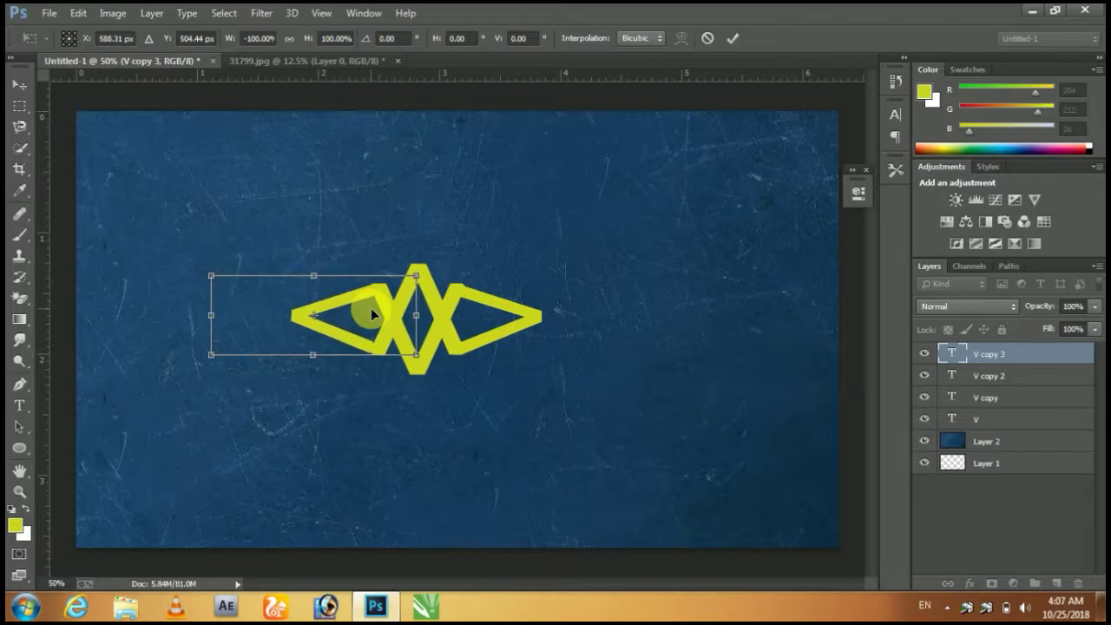
key(Right)
key(Right)
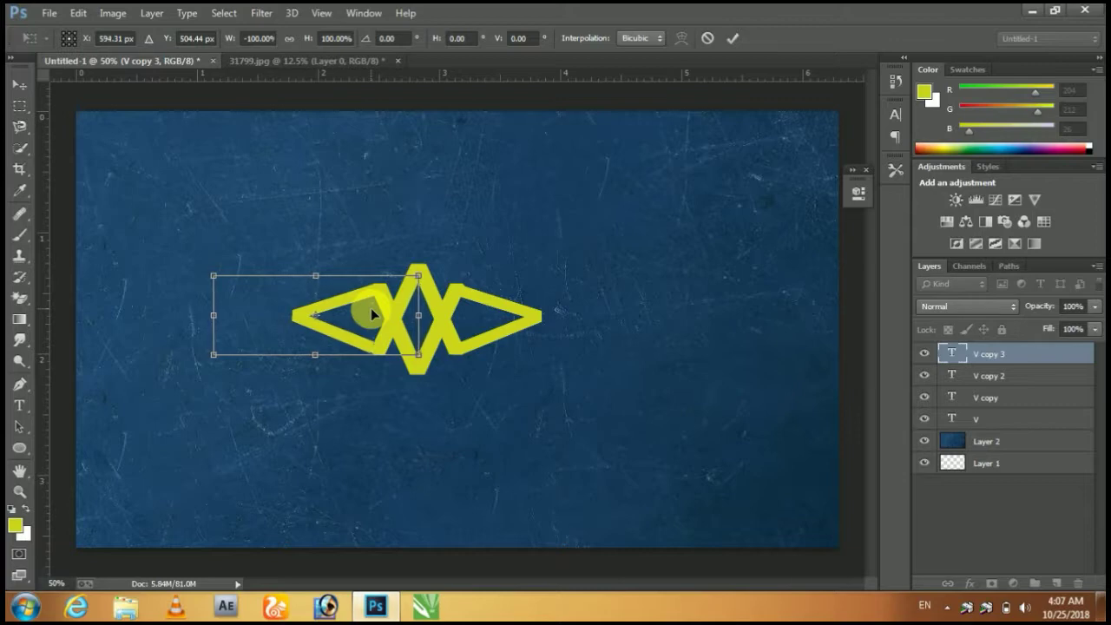
key(Right)
key(Right)
key(Right)
key(Return)
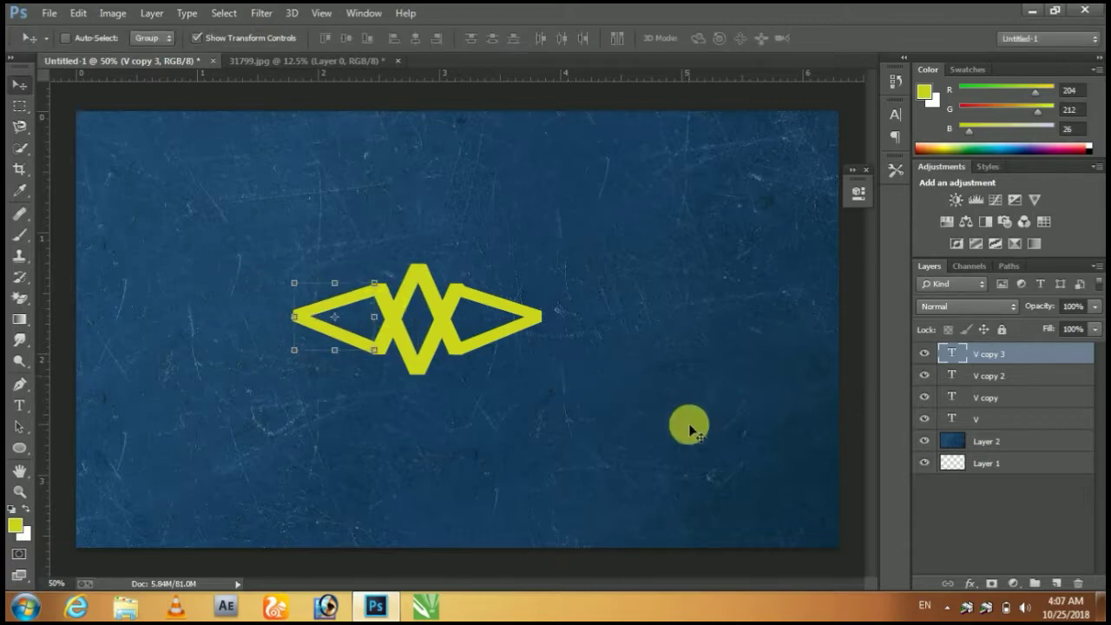
Duplicate V copy 3 as V copy 4 and move it above the X shape
right_click(984, 363)
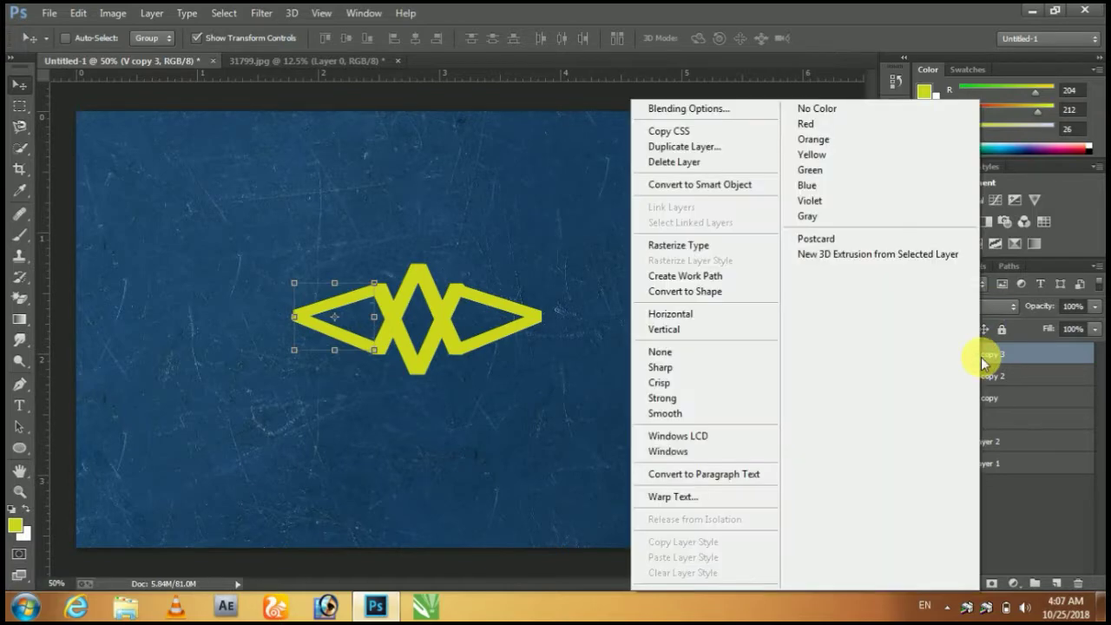
click(724, 146)
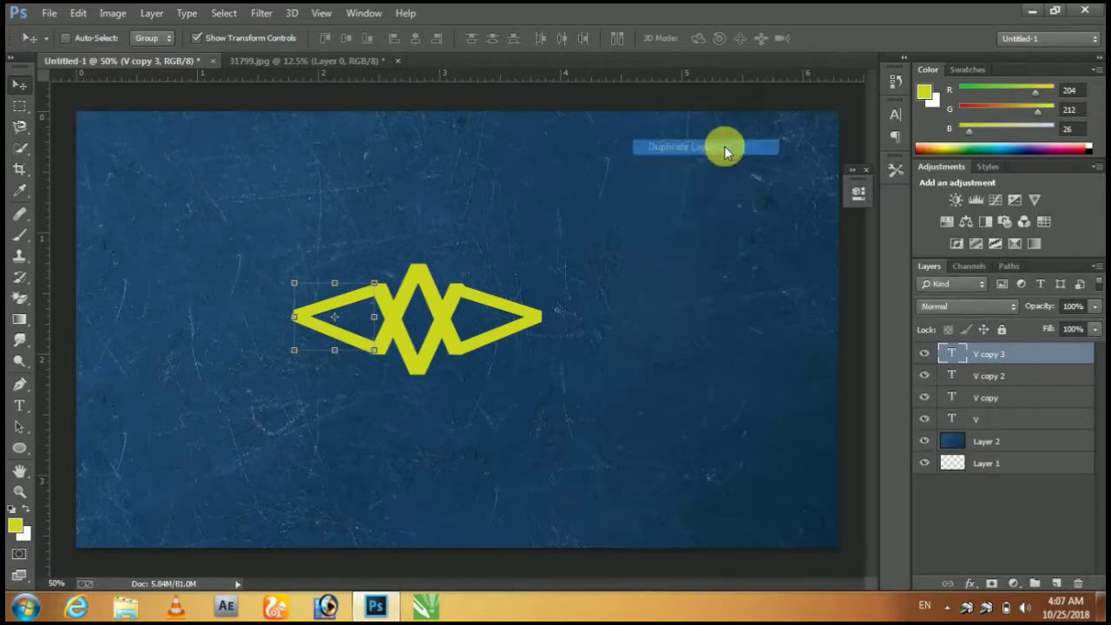
click(686, 186)
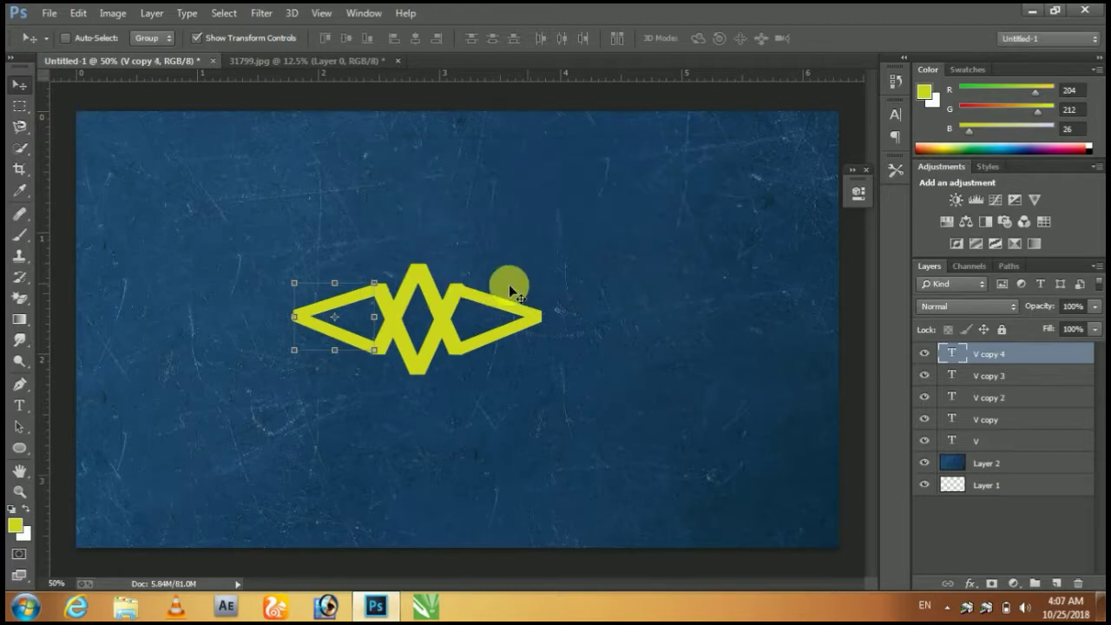
drag(362, 320, 423, 224)
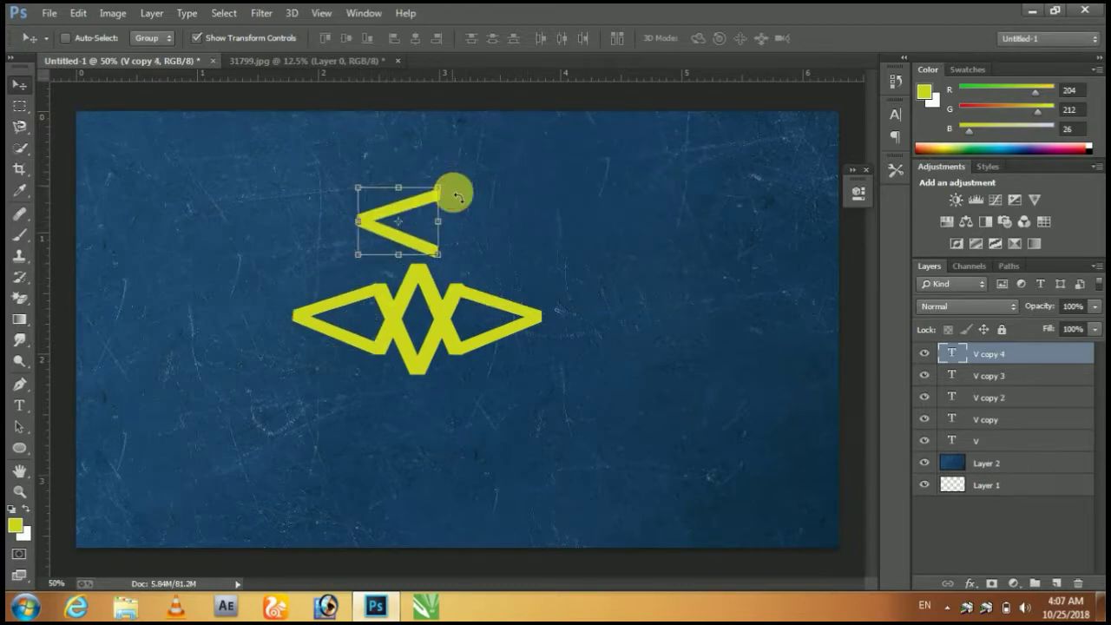
Rotate V copy 4 into an upward point and nudge it down onto the X
key(ctrl+t)
mouse_move(444, 210)
mouse_down()
mouse_move(450, 258)
mouse_move(455, 186)
mouse_up()
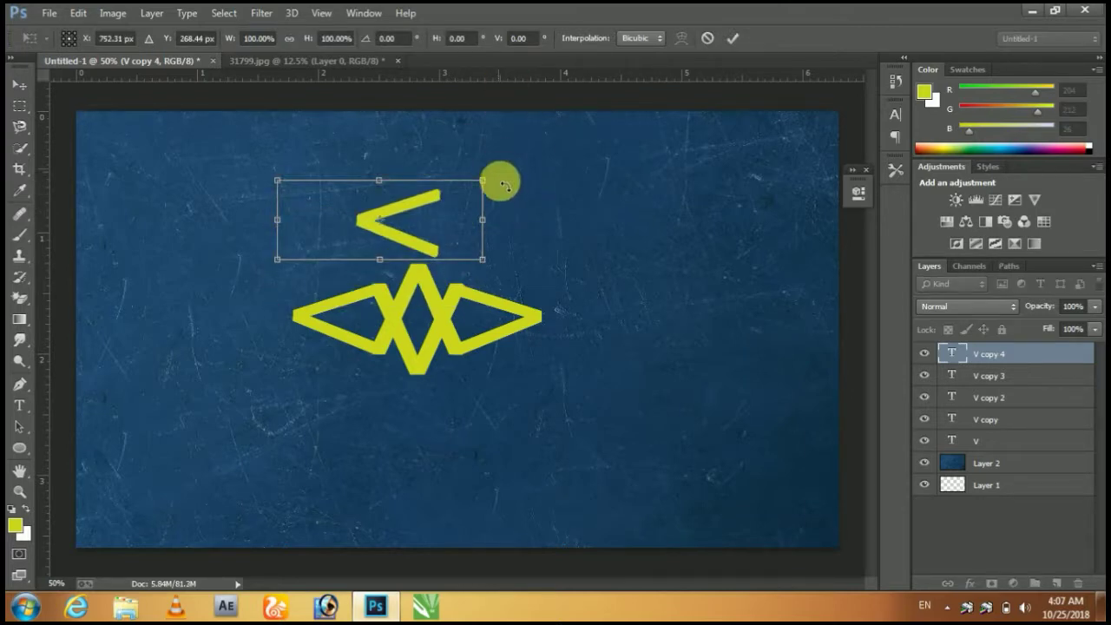
drag(498, 256, 454, 347)
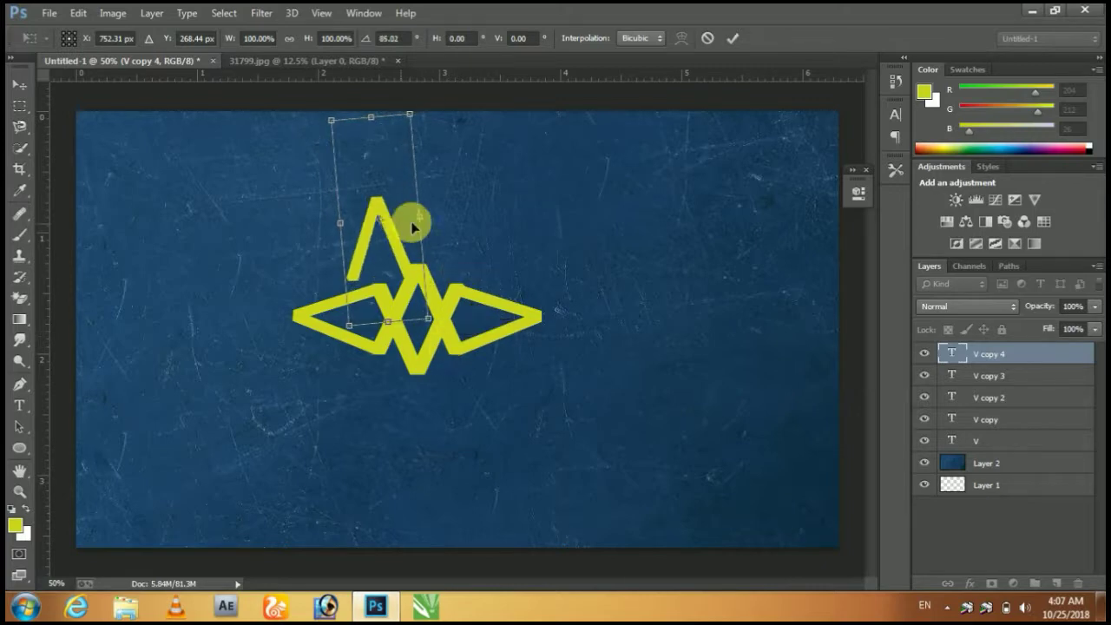
drag(412, 223, 438, 230)
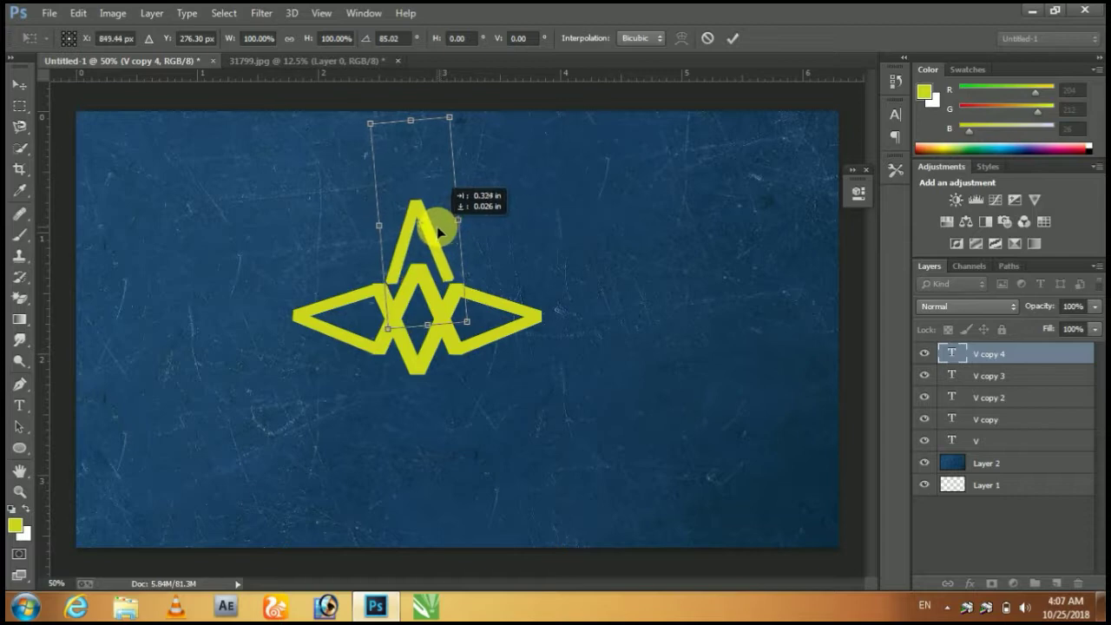
drag(439, 227, 439, 229)
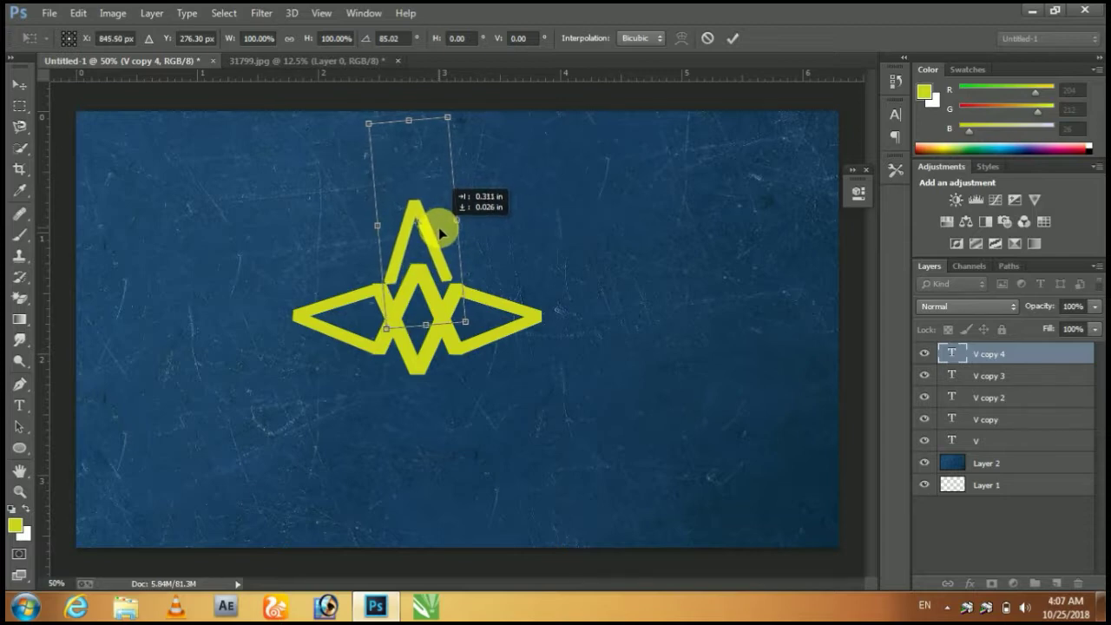
key(Down)
key(Down)
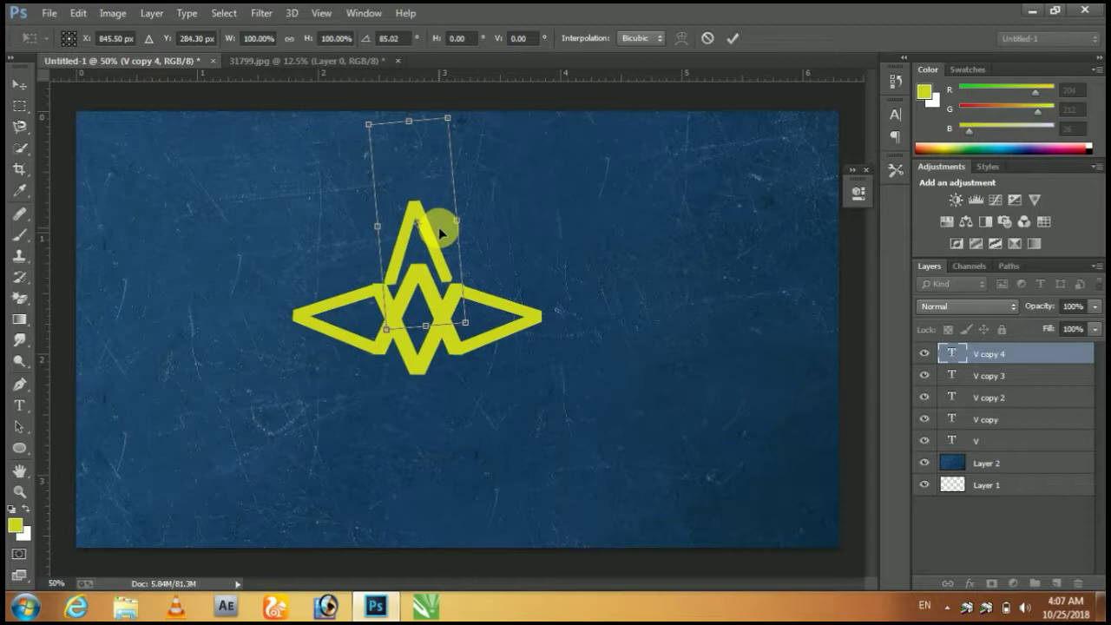
key(Down)
key(Down)
key(Down)
key(Down)
key(Down)
key(Down)
key(Down)
key(Down)
key(Left)
key(Left)
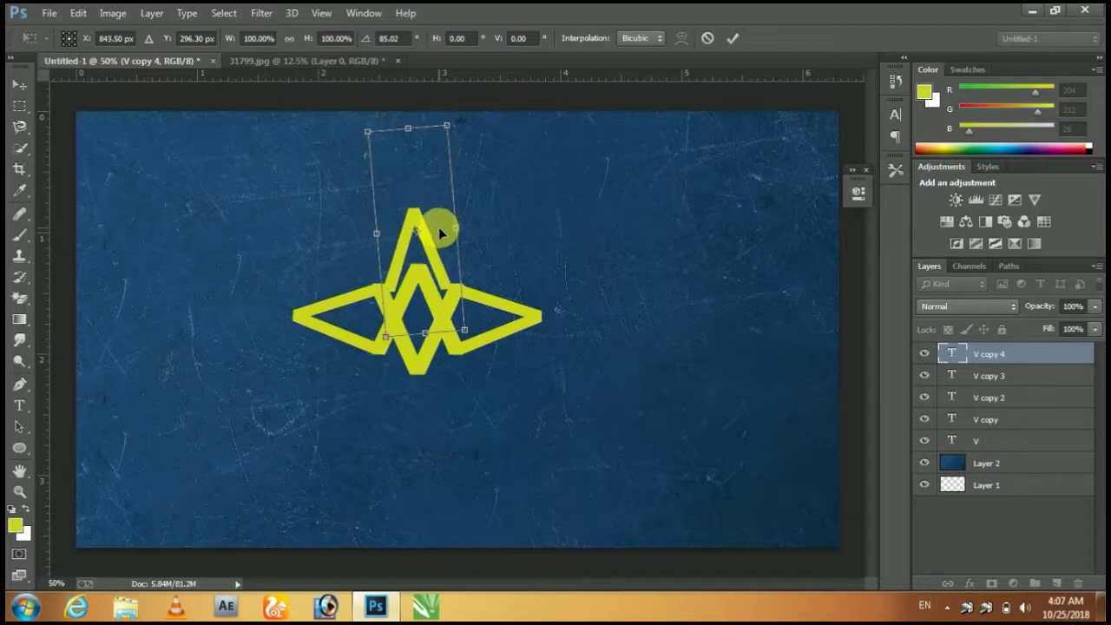
Fine-tune V copy 4 to about 89° upright, nudge it into place, and commit
drag(461, 114, 468, 118)
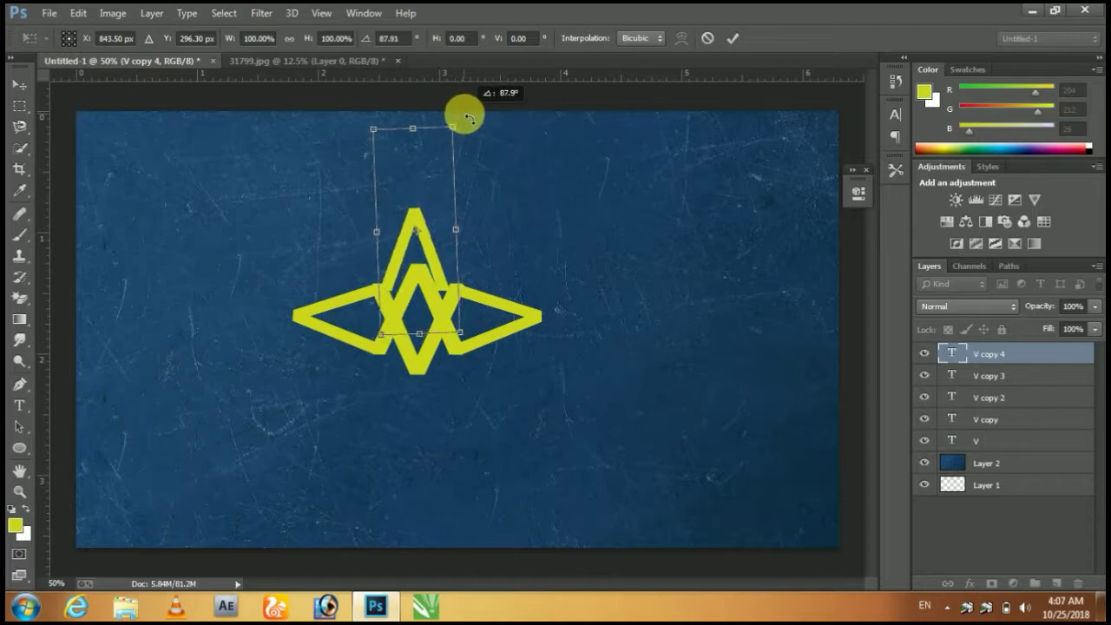
key(Right)
key(Right)
key(Right)
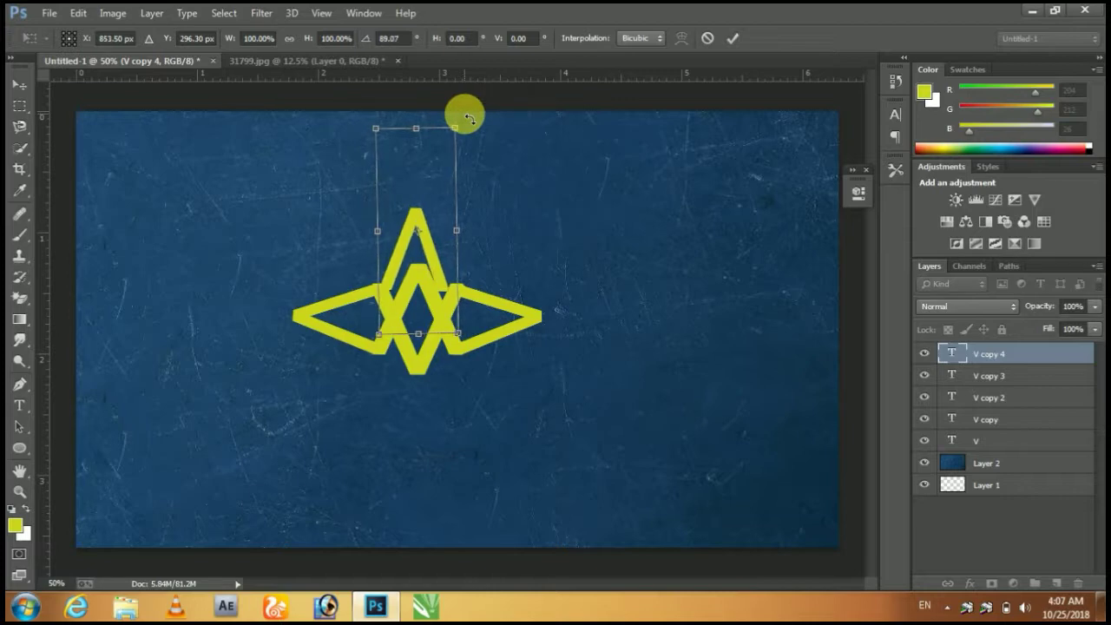
key(Right)
key(Right)
key(Right)
key(Right)
key(Right)
key(Right)
key(Left)
key(Left)
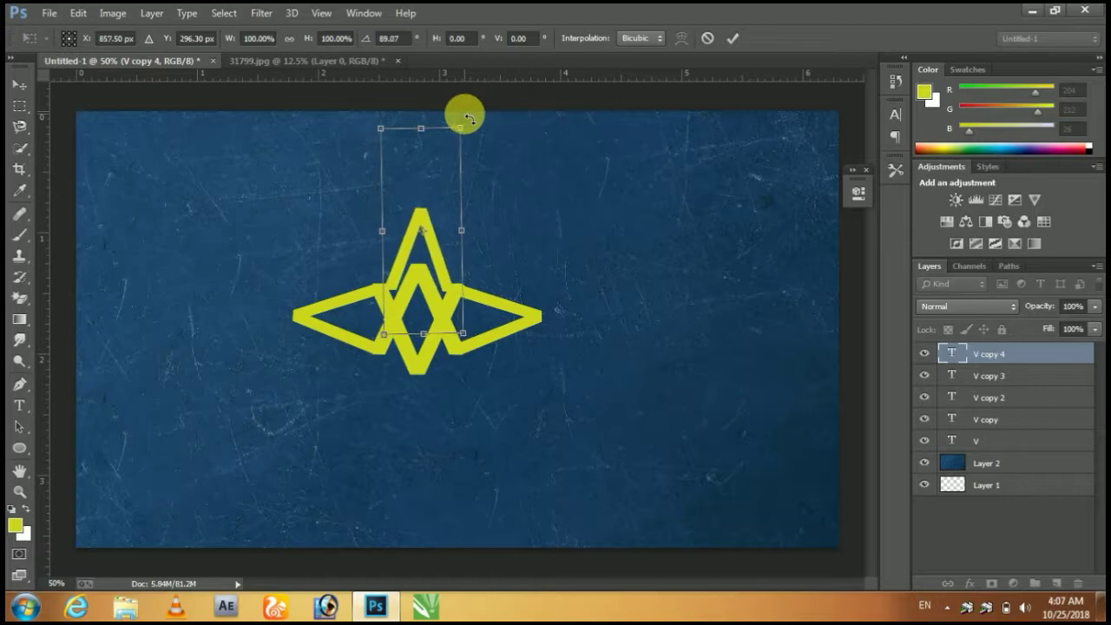
key(Right)
key(Right)
key(Left)
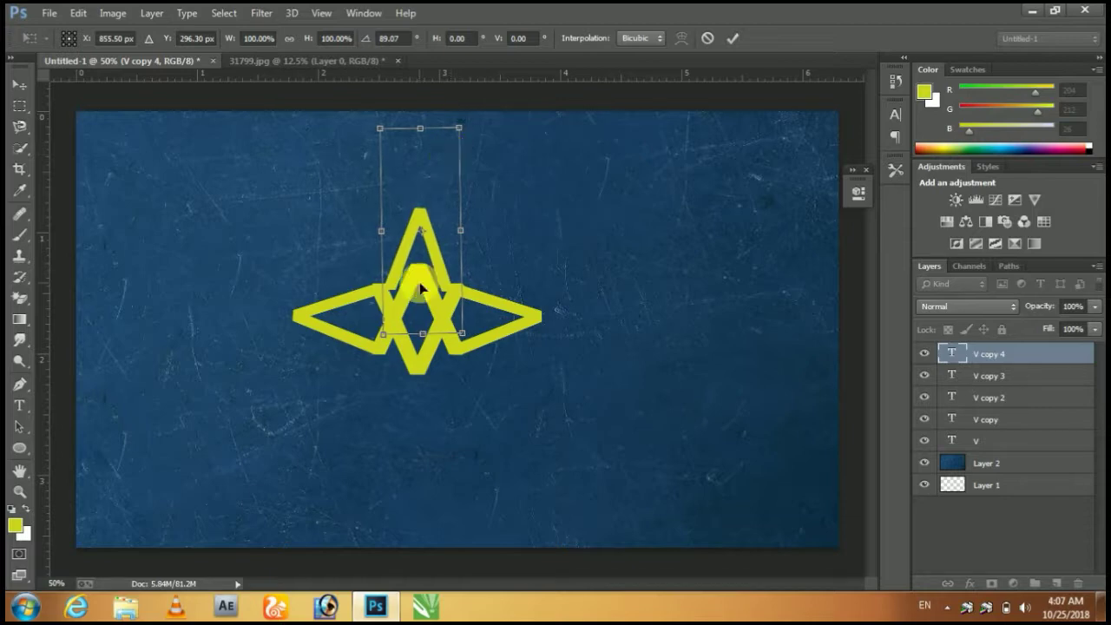
double_click(429, 289)
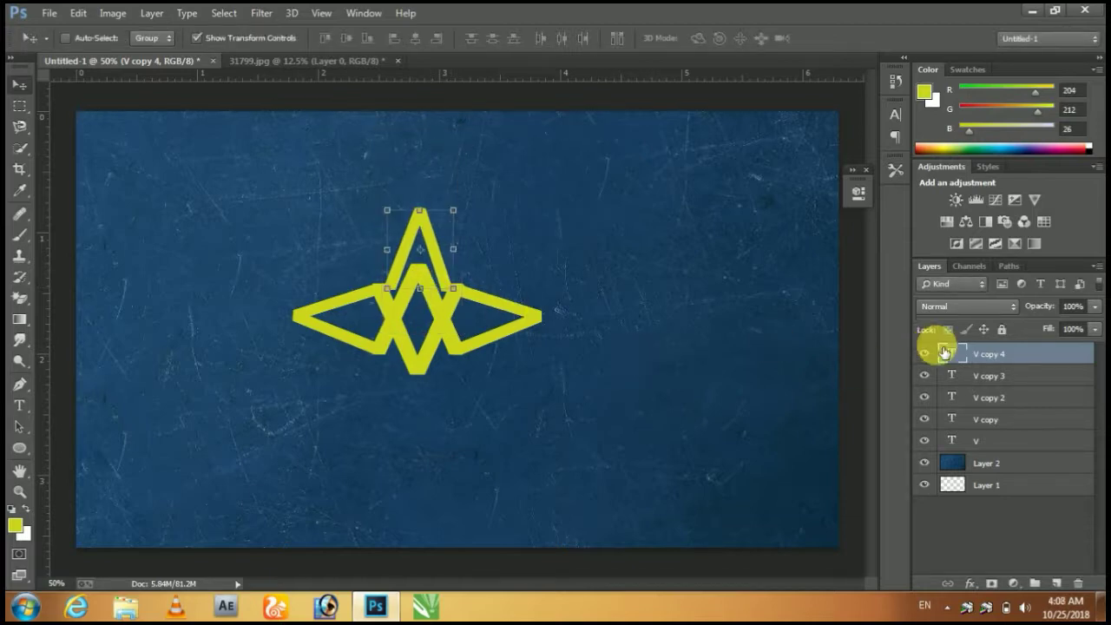
Duplicate V copy 4 as V copy 5 and move it down over the star
right_click(970, 352)
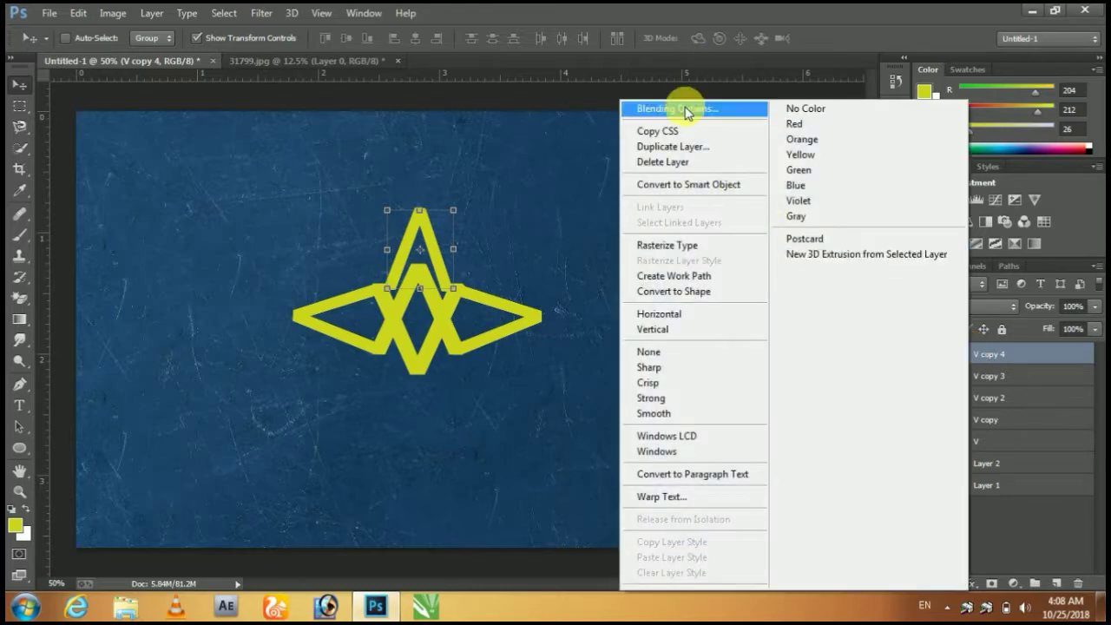
click(685, 147)
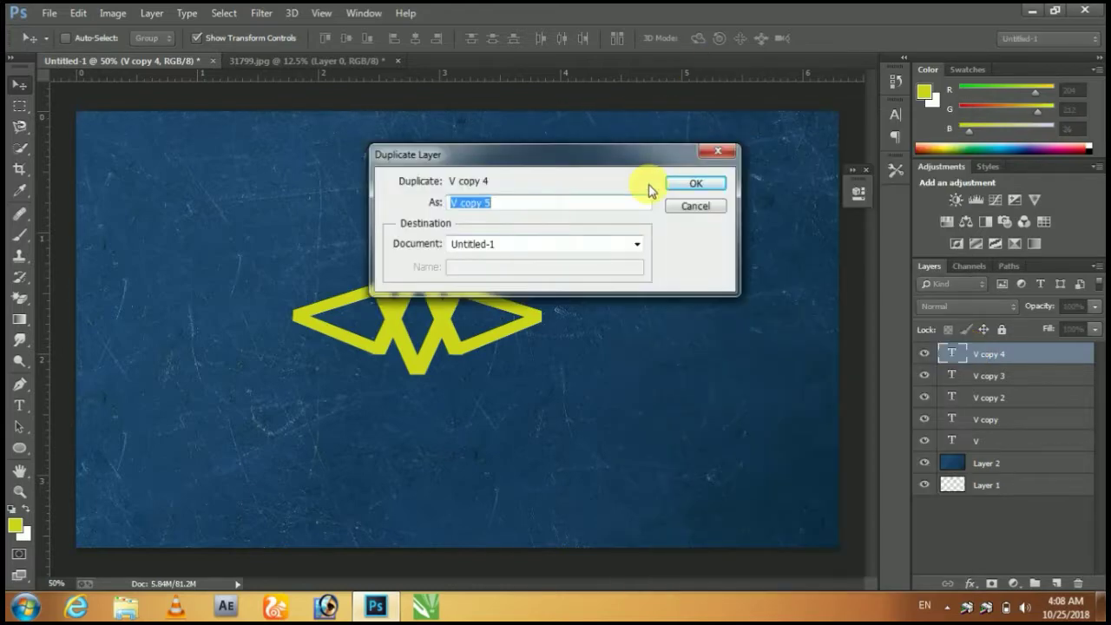
click(702, 186)
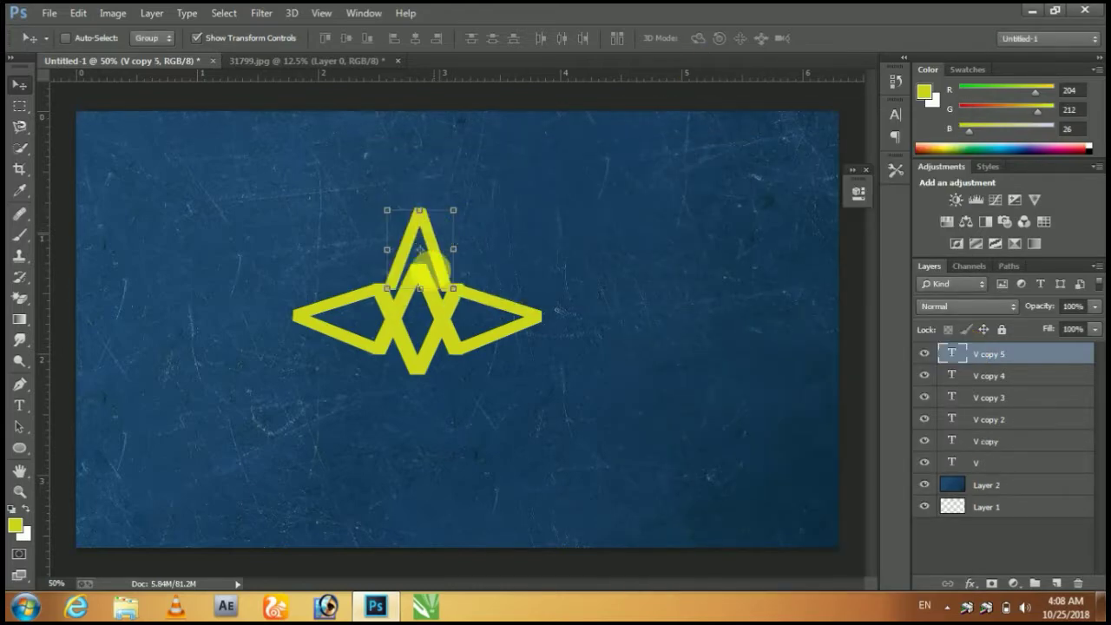
drag(427, 241, 430, 363)
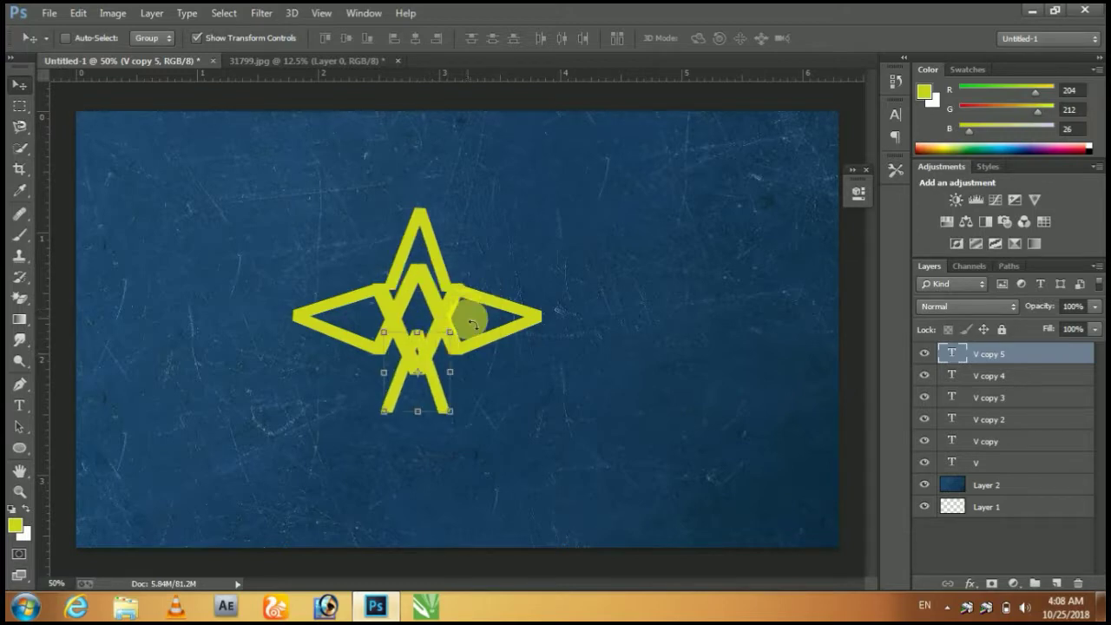
Flip V copy 5 vertically and rotate it toward pointing straight down
key(ctrl+t)
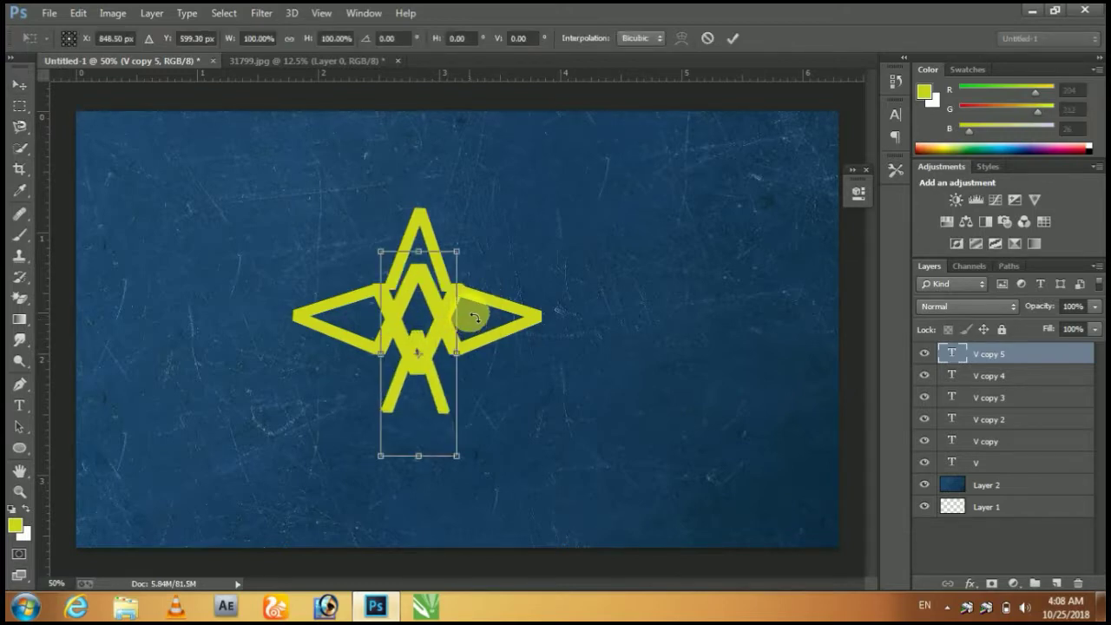
right_click(475, 271)
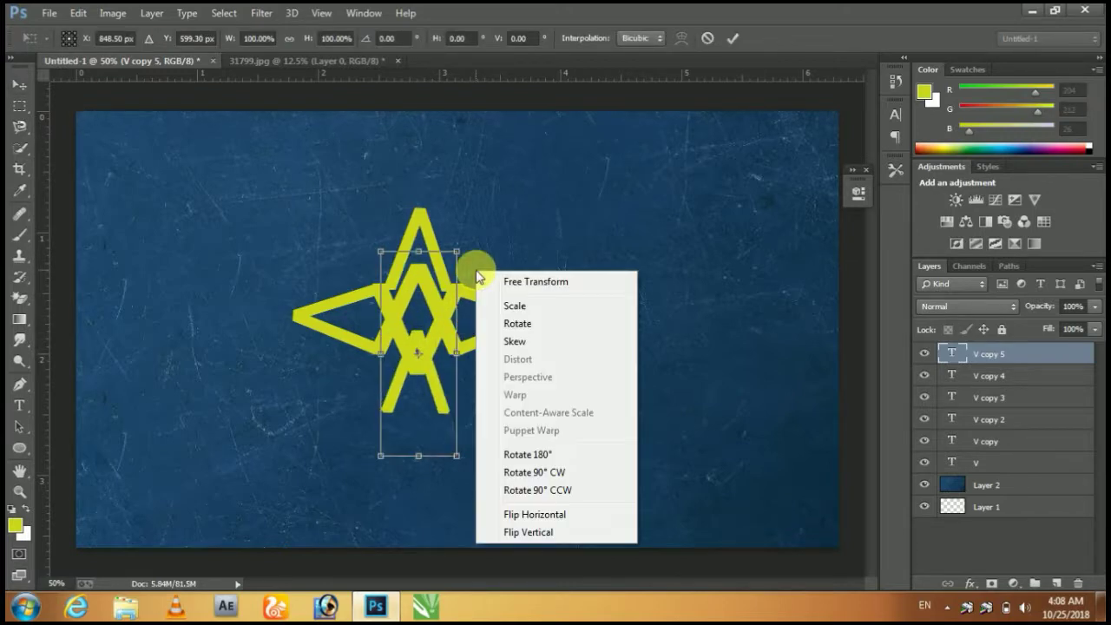
click(528, 532)
mouse_move(471, 248)
mouse_down()
mouse_move(449, 268)
mouse_move(458, 542)
mouse_move(398, 545)
mouse_move(376, 531)
mouse_move(425, 431)
mouse_up()
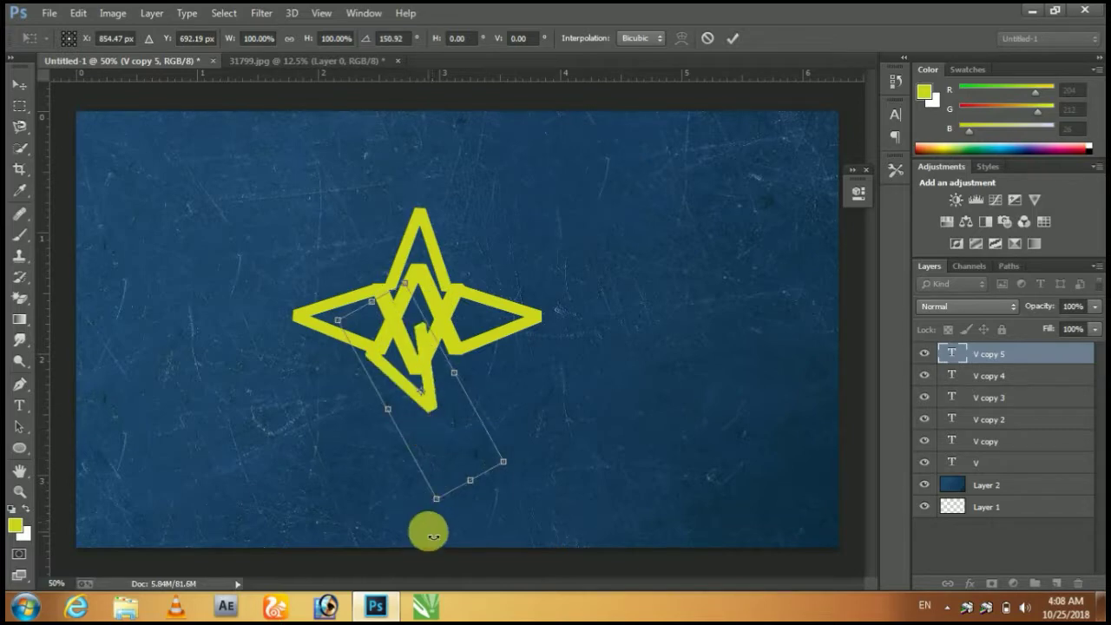
drag(416, 515, 392, 505)
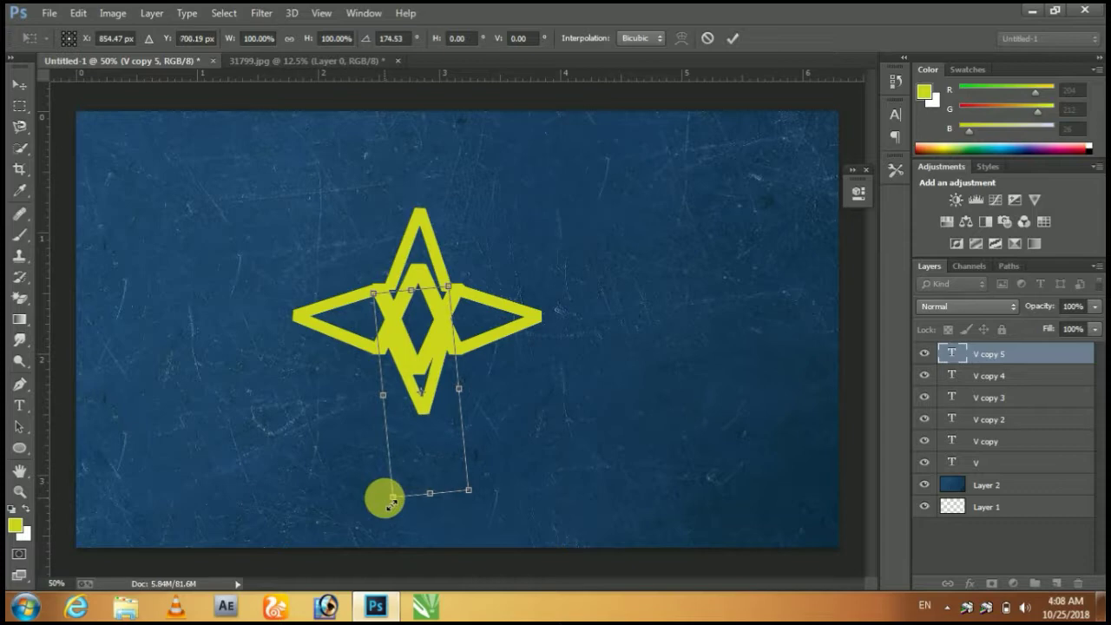
key(shift+Down)
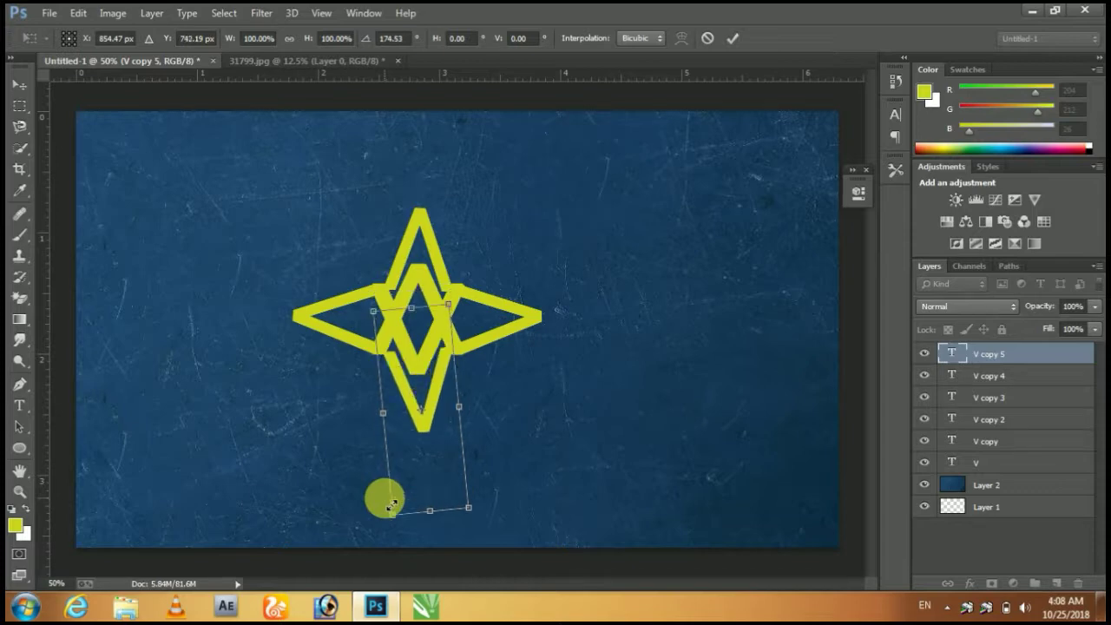
key(shift+Down)
key(shift+Down)
key(shift+Down)
key(Up)
key(Up)
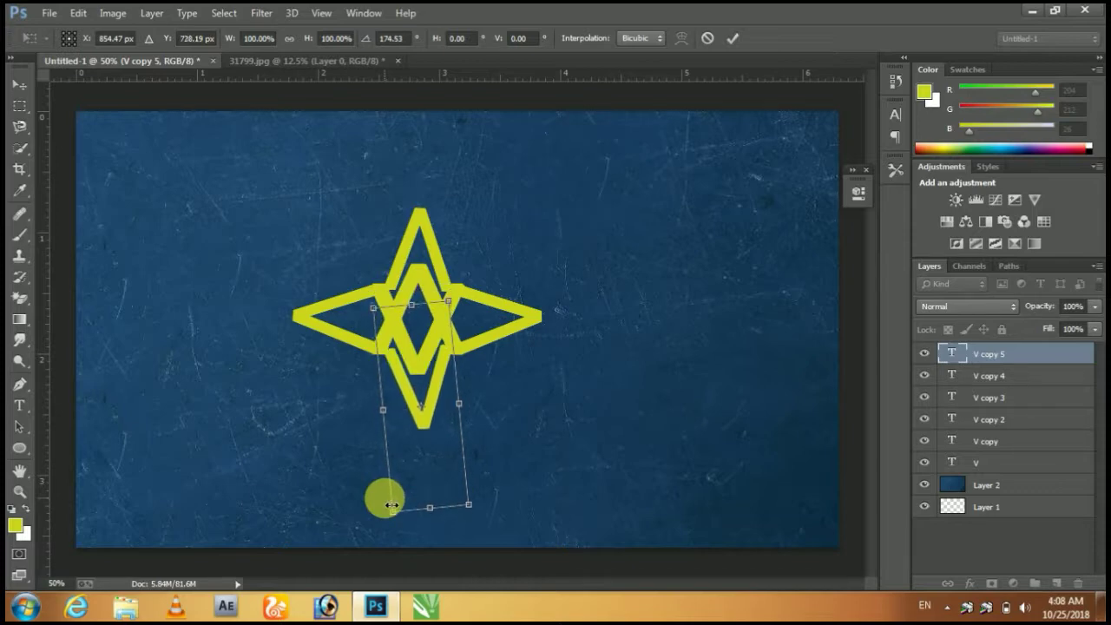
key(Up)
key(Up)
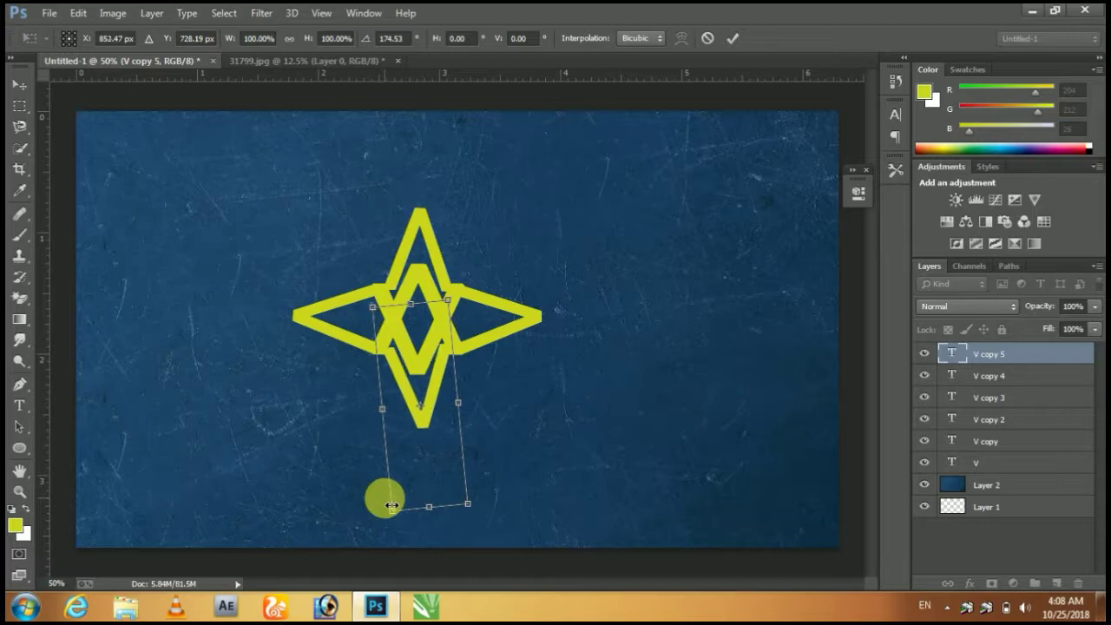
Fine-tune V copy 5 to about 179.7° and nudge it under the star
drag(384, 529, 374, 513)
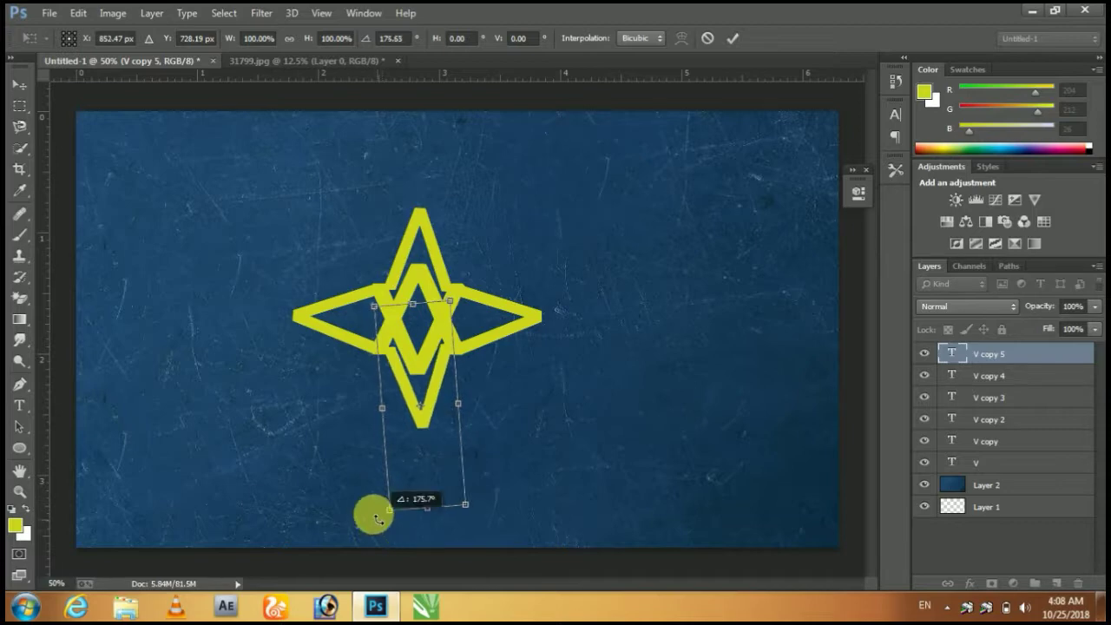
key(Left)
key(Left)
key(Left)
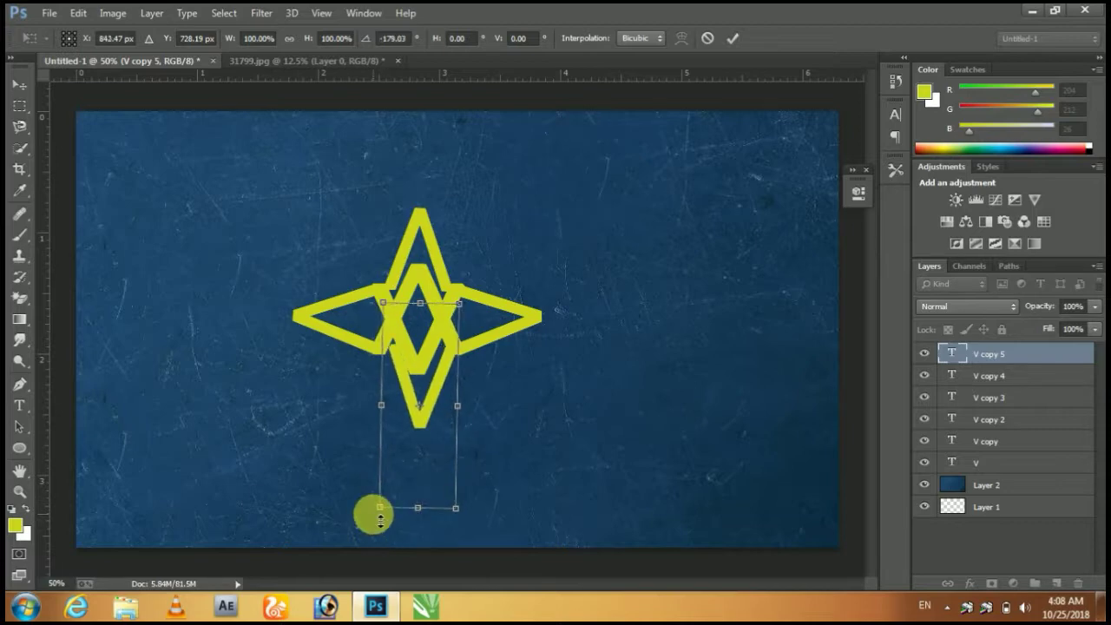
key(Left)
key(Left)
key(Left)
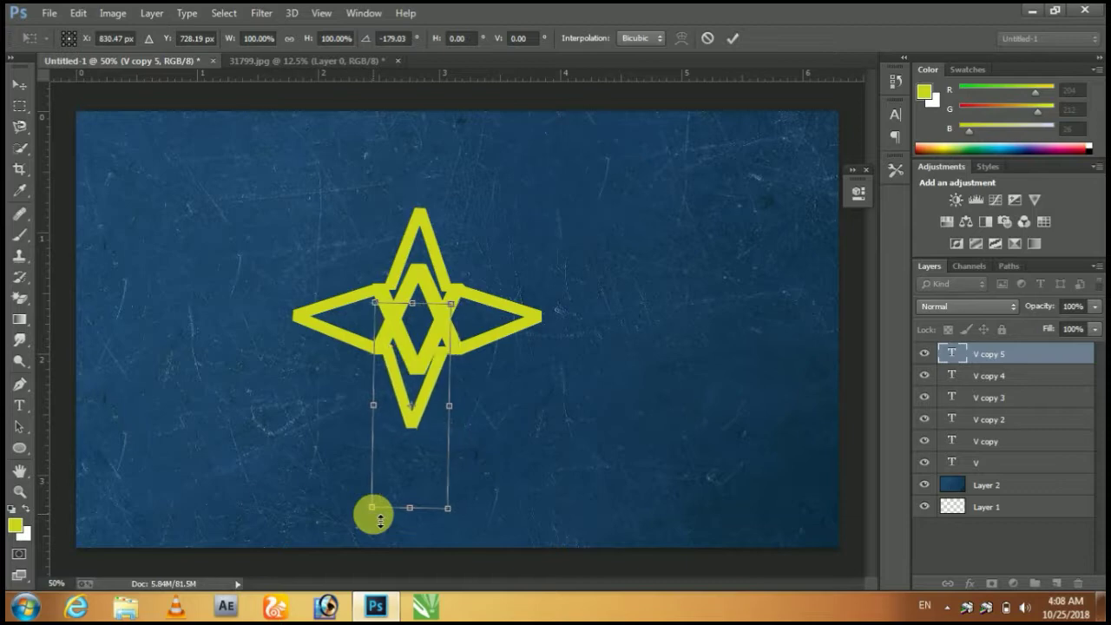
key(Right)
key(Right)
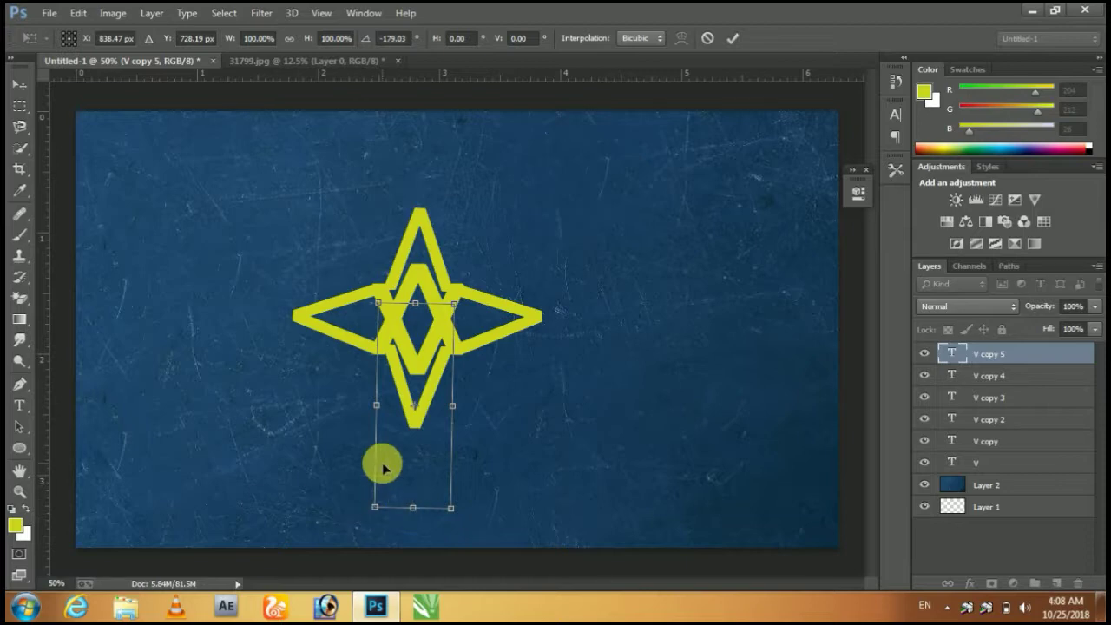
key(Left)
key(Left)
key(Up)
key(Up)
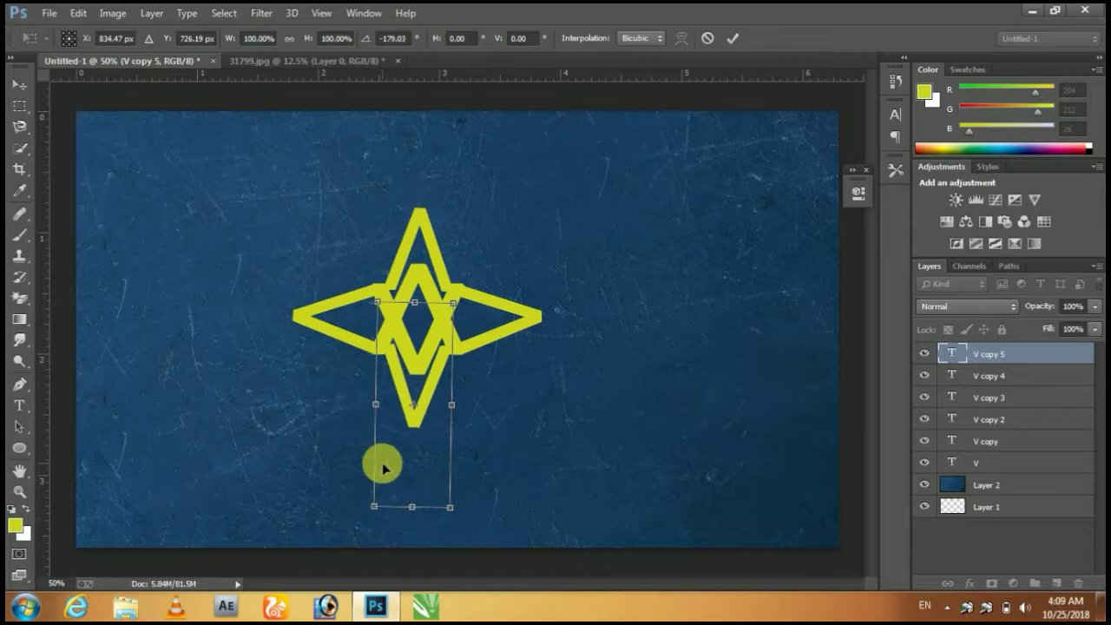
key(Right)
key(Right)
drag(459, 518, 465, 520)
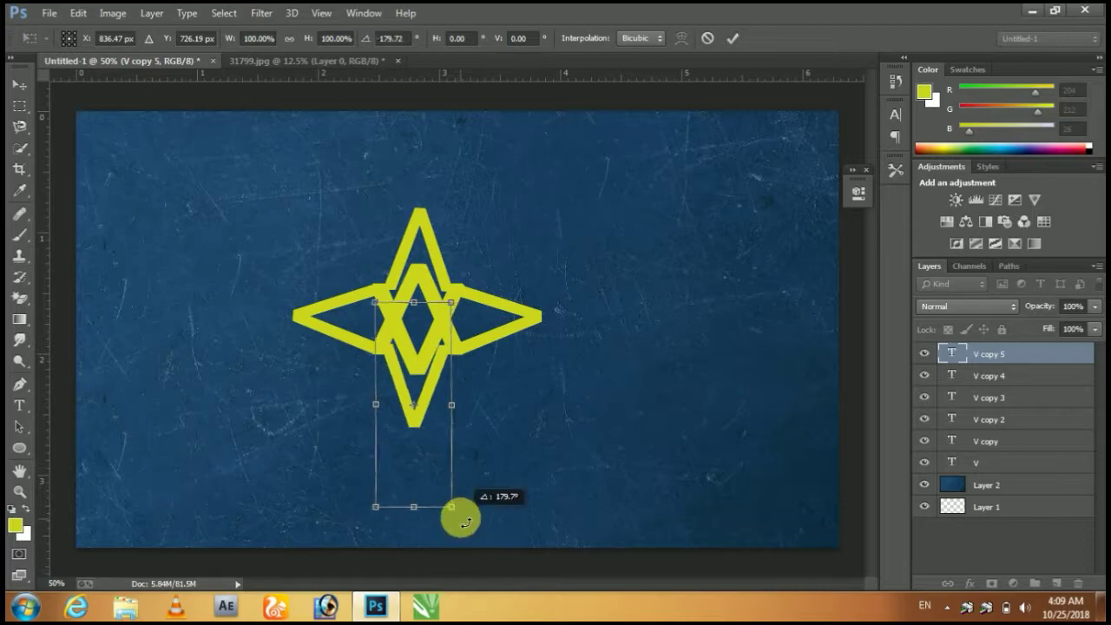
Commit the bottom point's transform and hide the blue texture Layer 2
key(Return)
ctrl+click(440, 315)
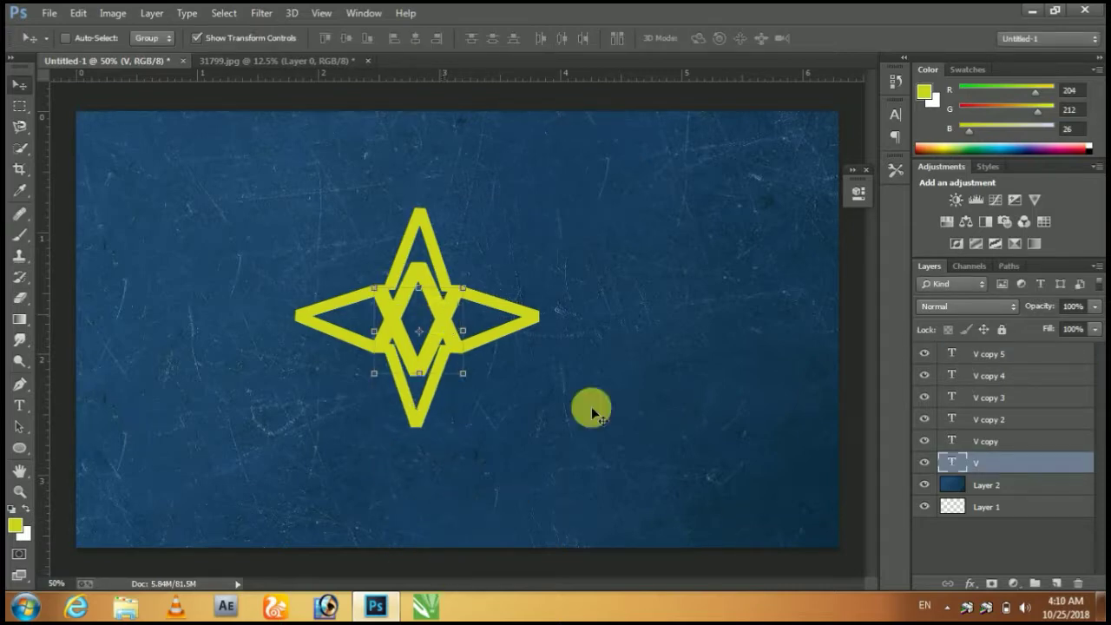
click(998, 487)
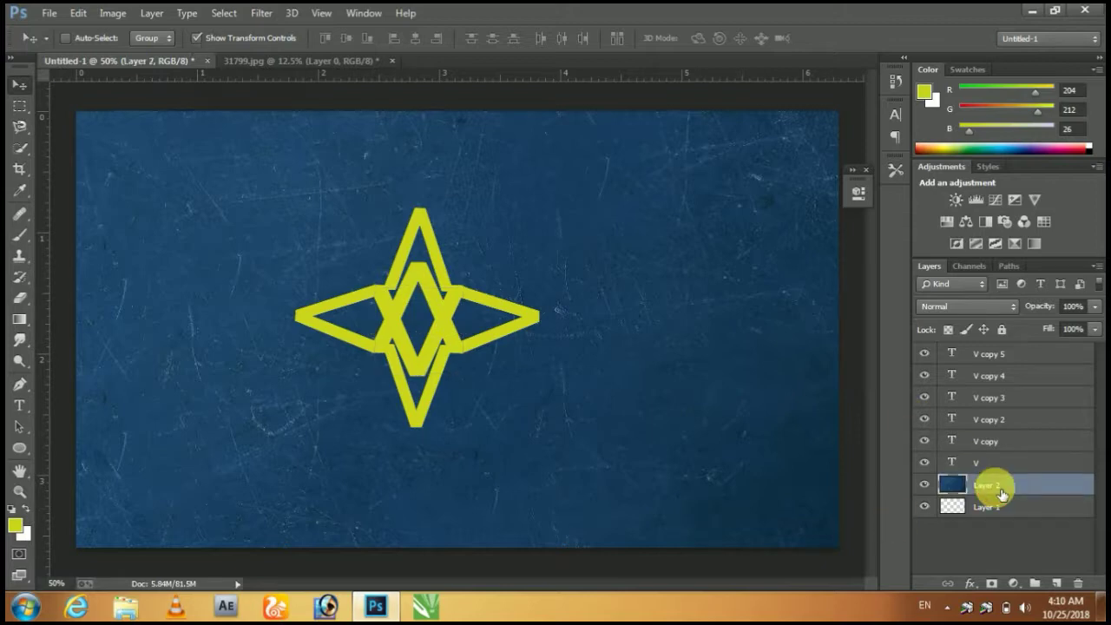
click(924, 485)
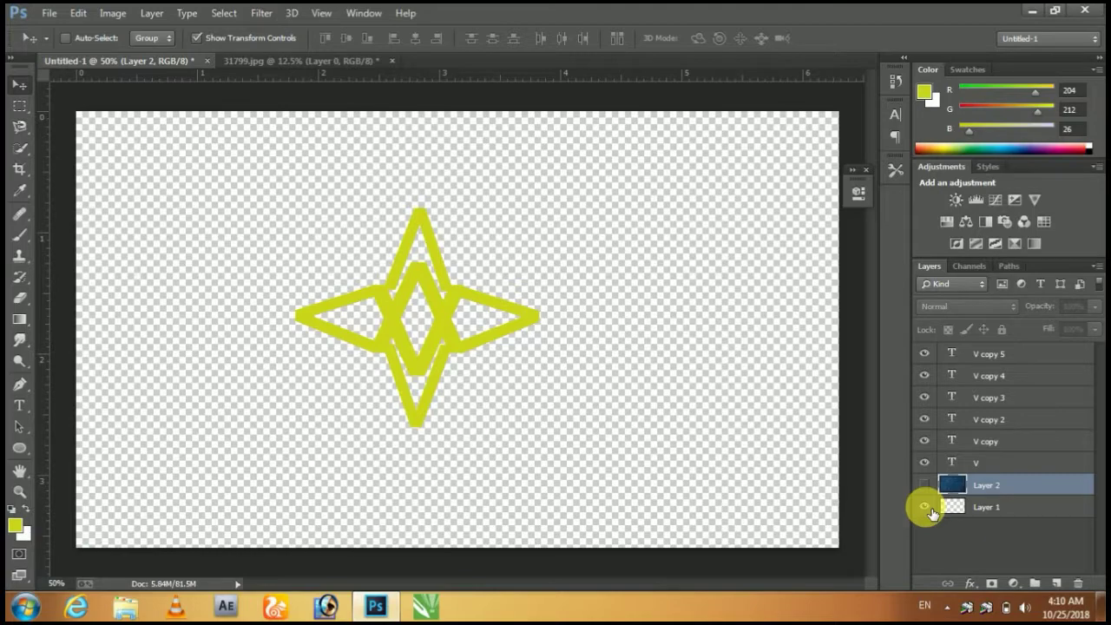
Select Layer 1 and merge all visible V layers into it with Merge Visible
click(962, 462)
key(alt+bracketright)
key(alt+bracketright)
key(alt+bracketright)
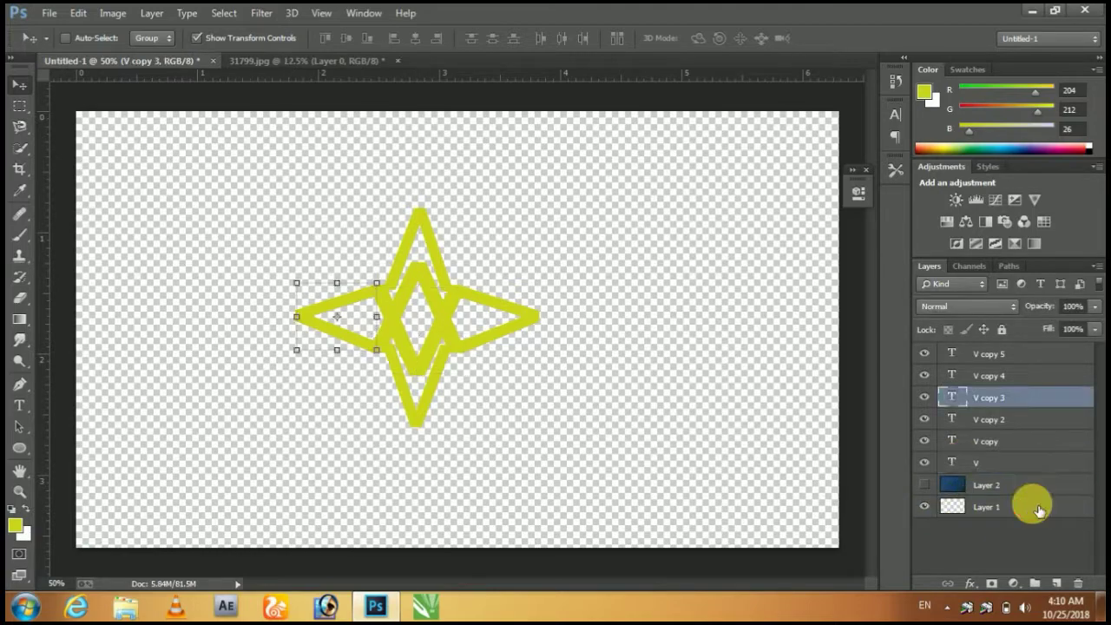
click(1037, 510)
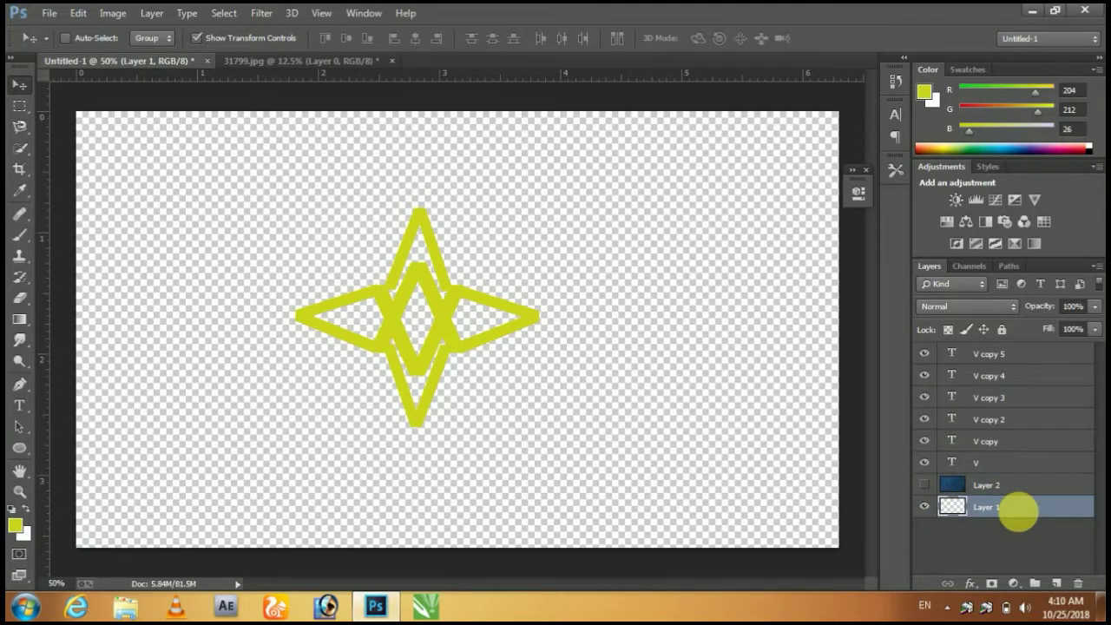
right_click(1018, 511)
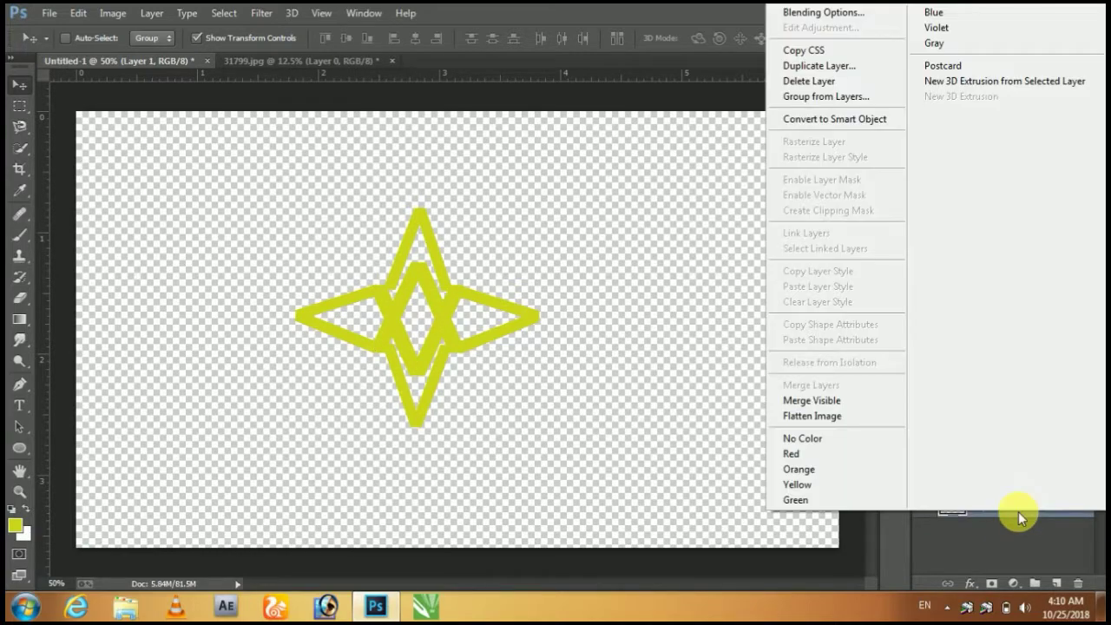
click(874, 406)
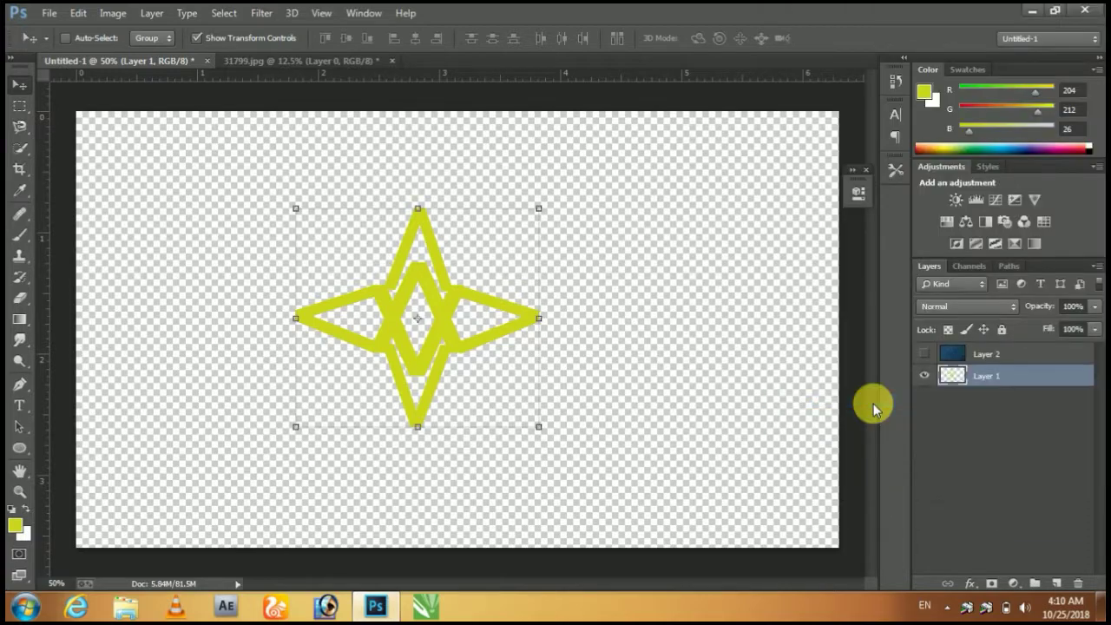
Show the texture again, move the star layer above it, and cancel a trial rotation
click(924, 354)
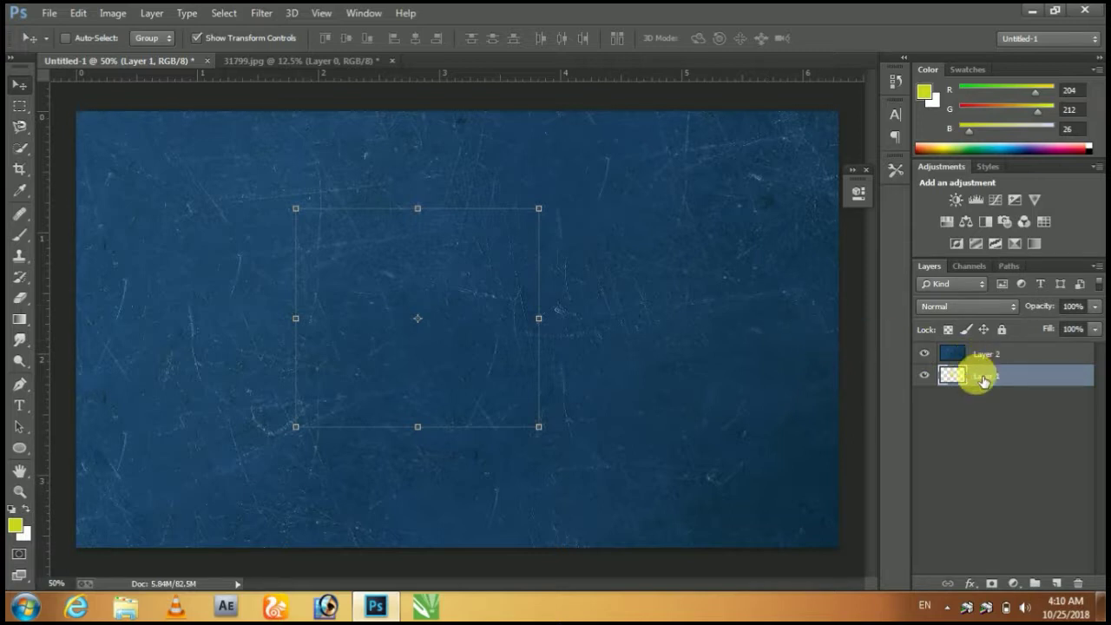
drag(983, 380, 979, 349)
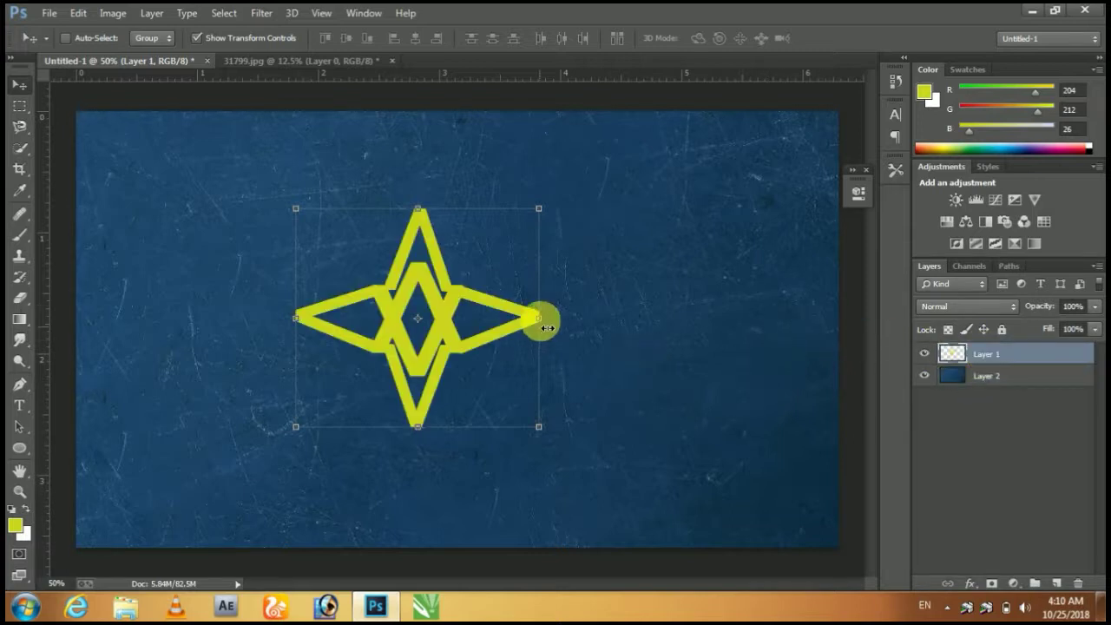
drag(548, 194, 579, 248)
key(Escape)
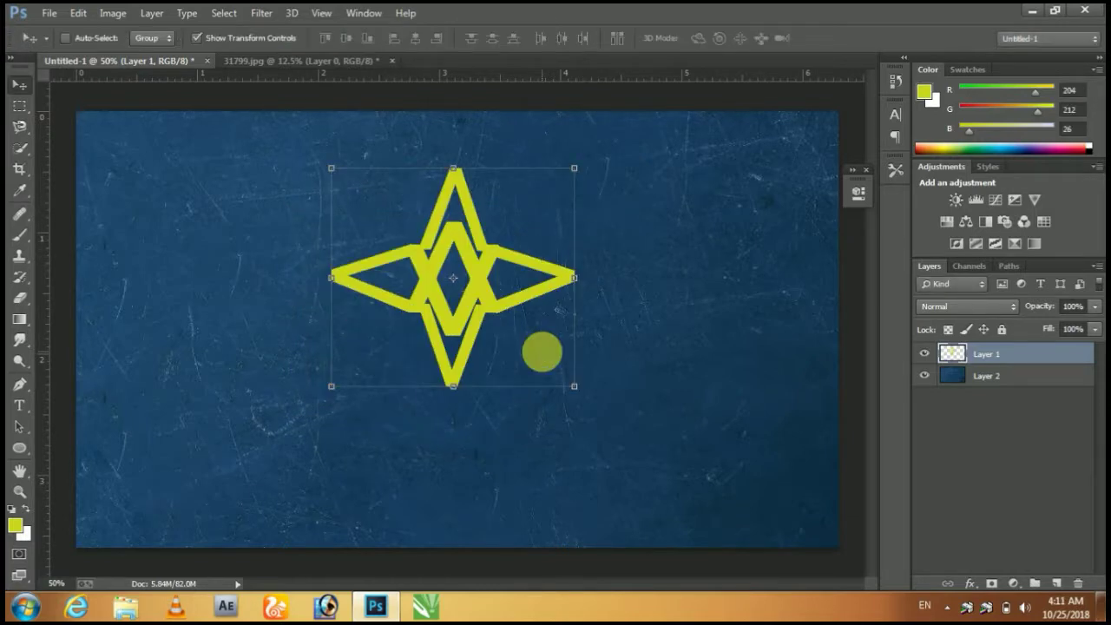
Add a Color Overlay in yellow e4ff00 to the star's Layer 1 through Blending Options
right_click(984, 356)
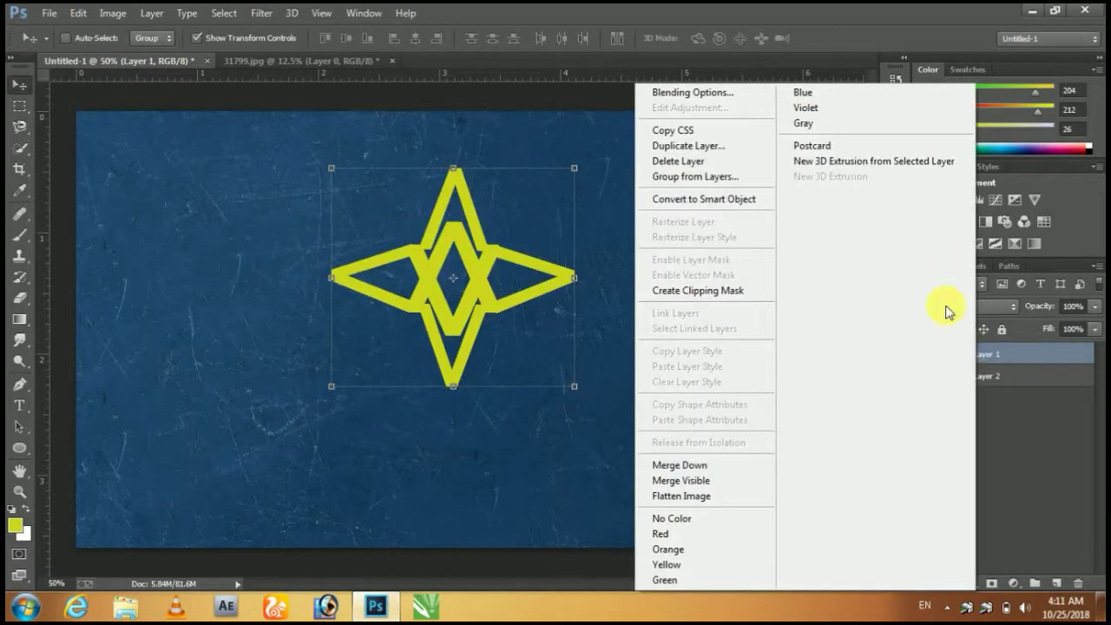
click(743, 97)
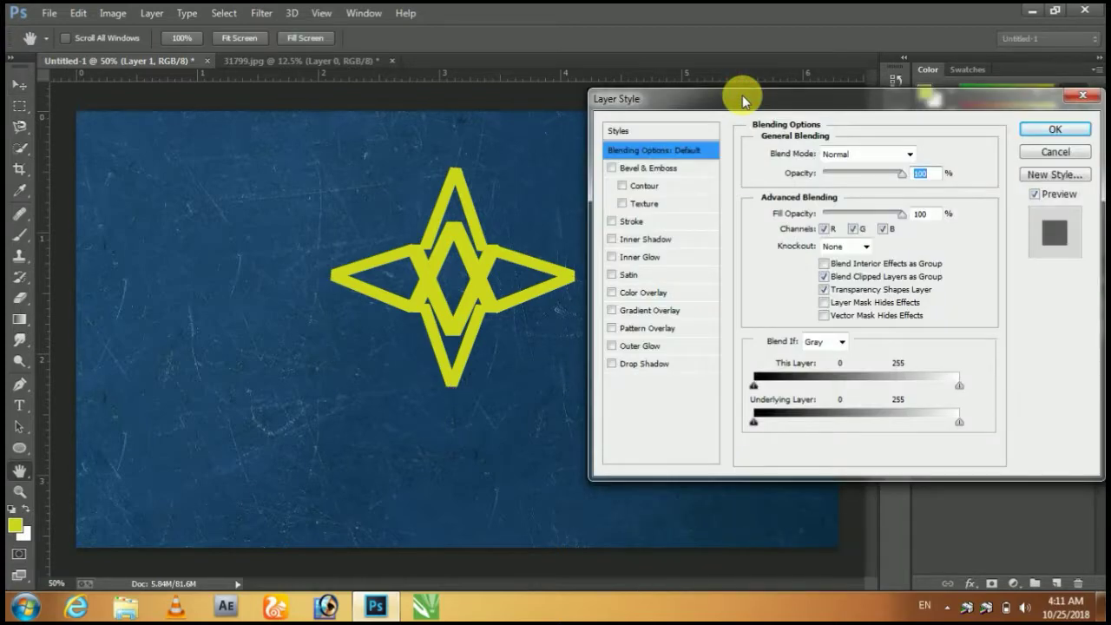
click(642, 292)
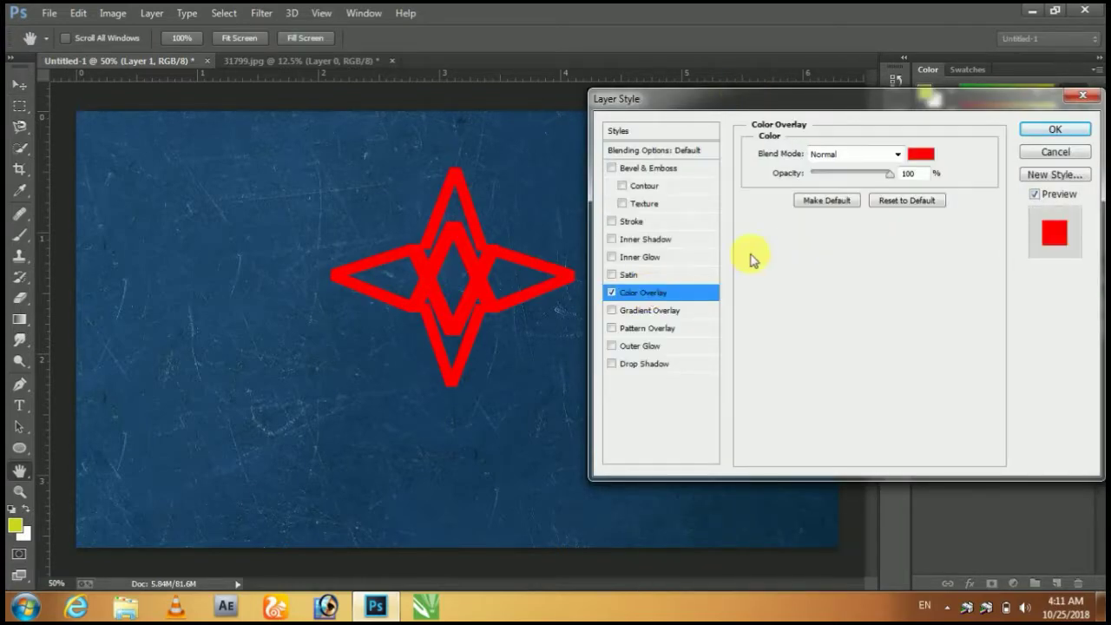
click(921, 155)
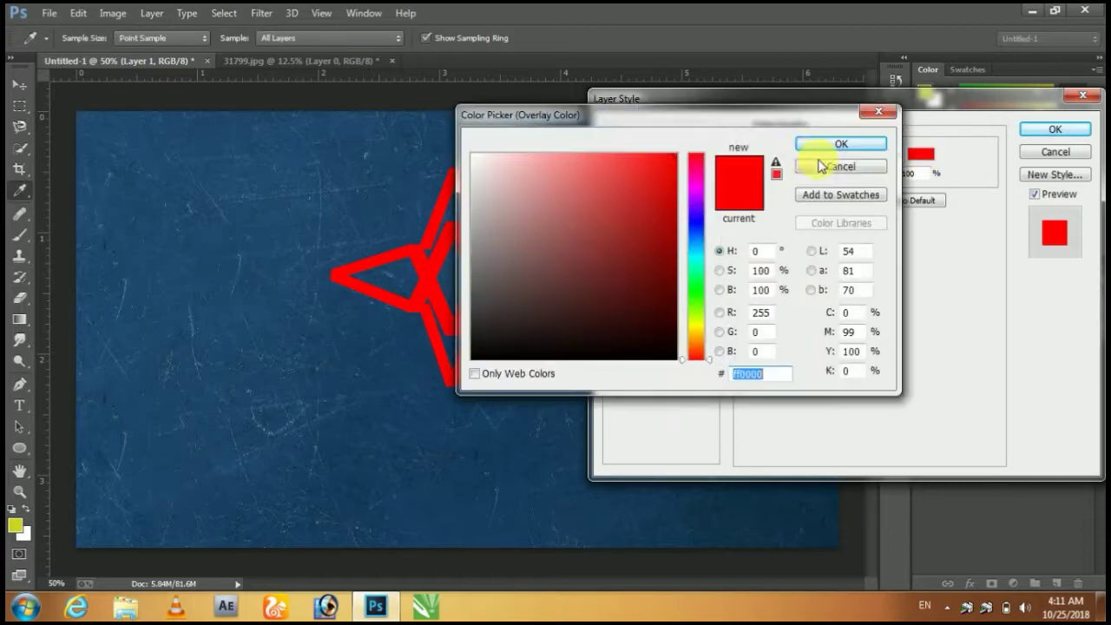
click(695, 323)
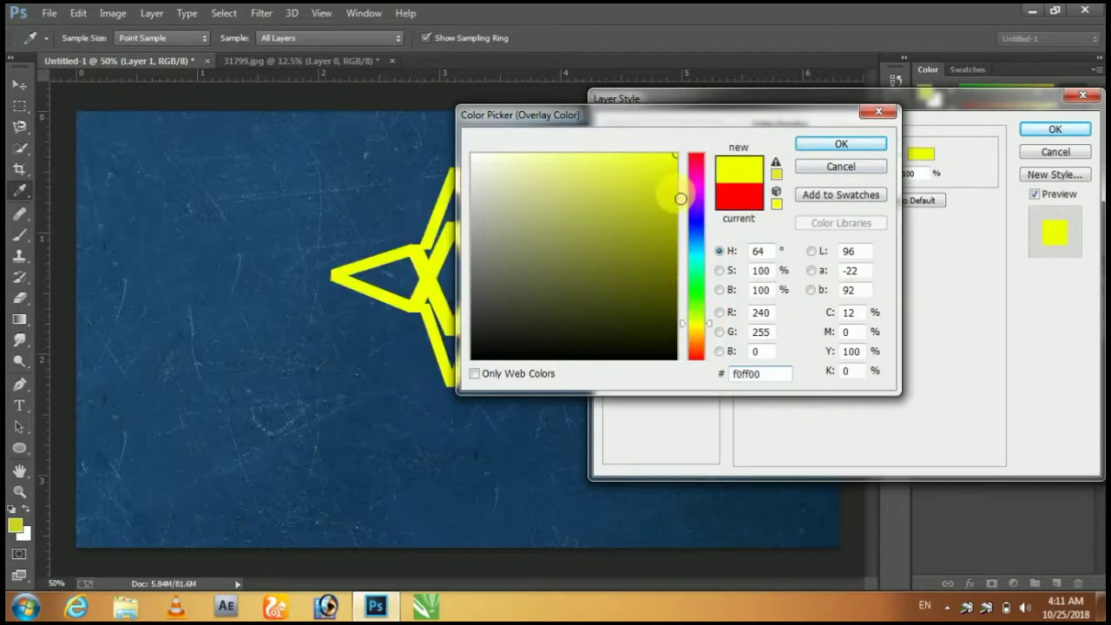
click(707, 326)
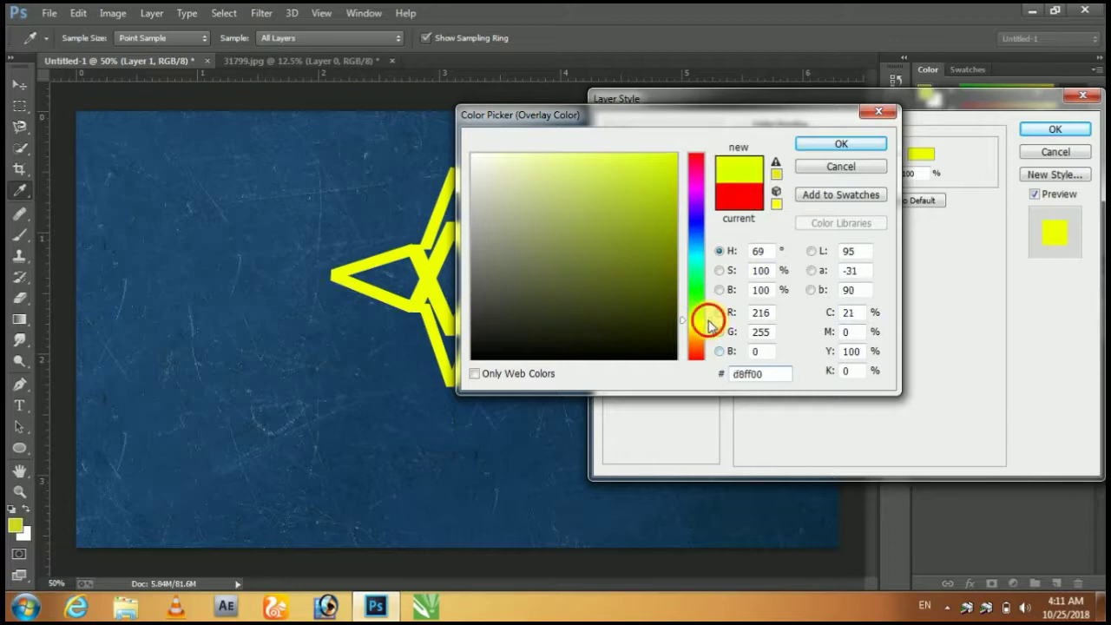
drag(708, 328, 708, 325)
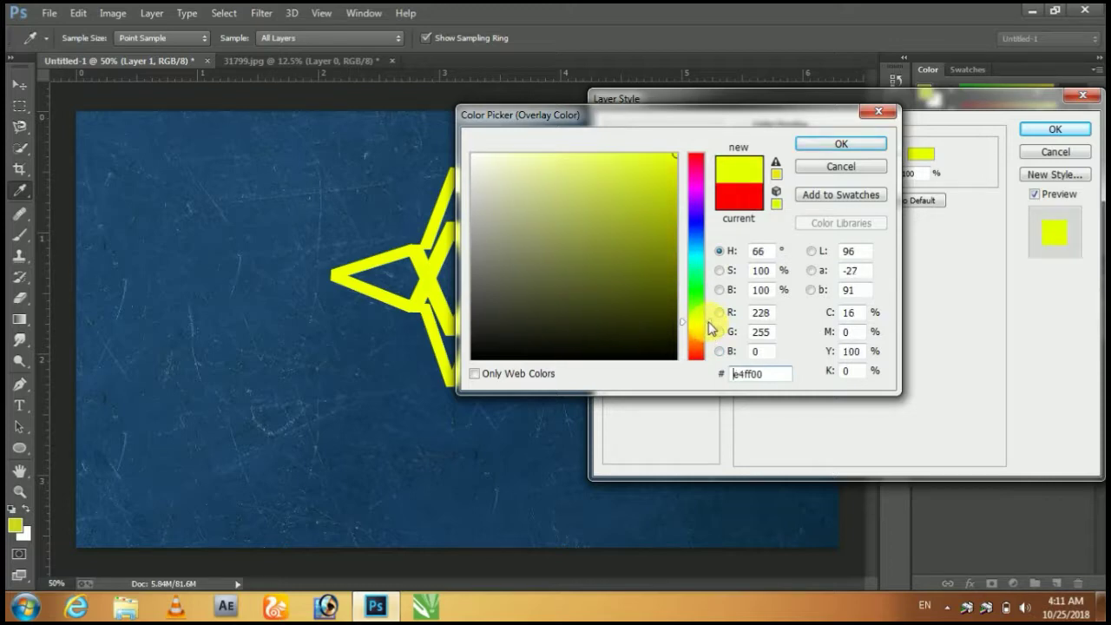
click(827, 145)
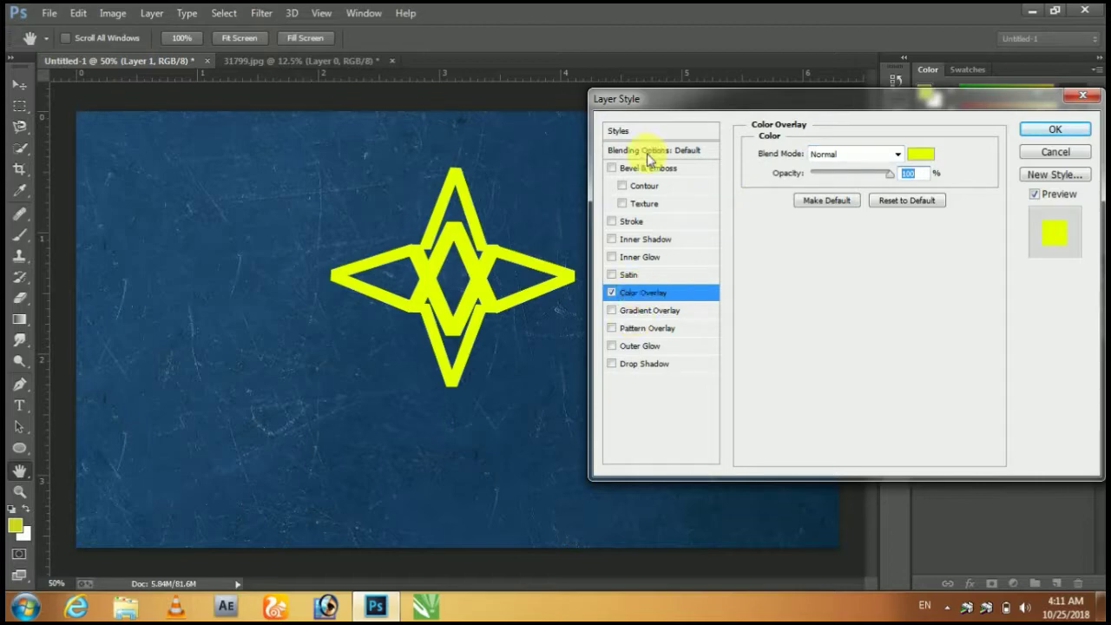
Add Bevel & Emboss to the star with Depth 1000, direction Up, larger Size and a new gloss contour
click(646, 168)
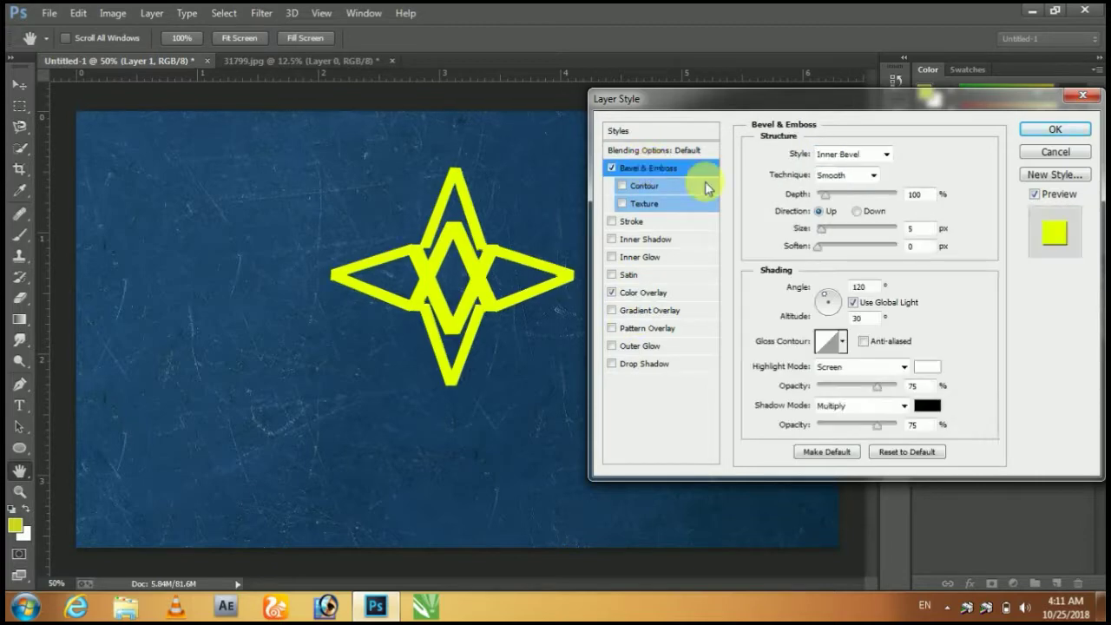
drag(824, 195, 902, 197)
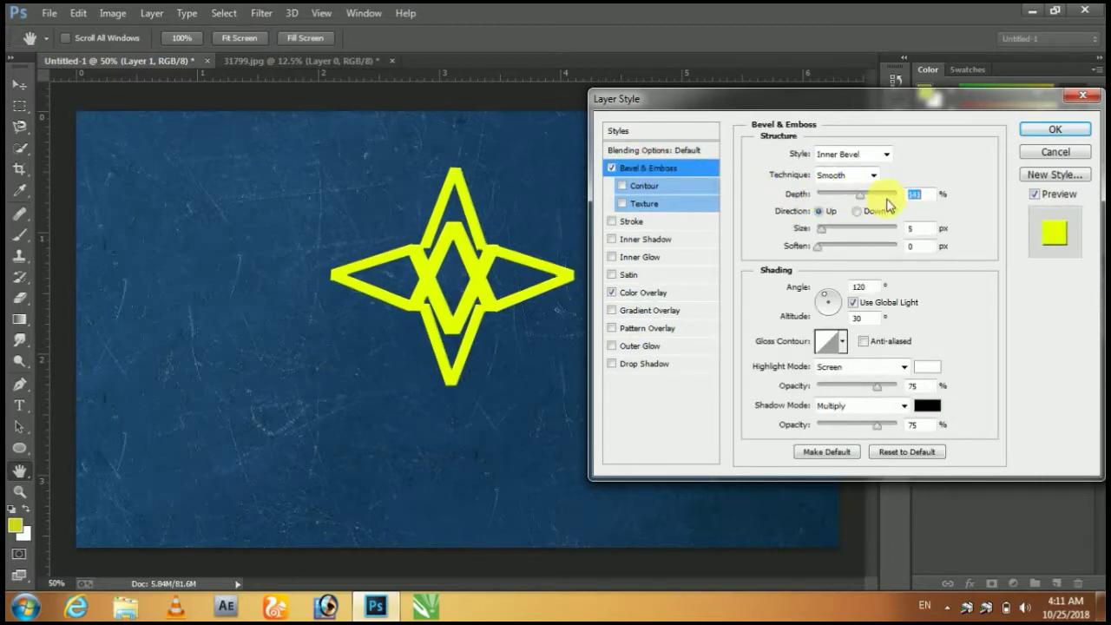
click(857, 211)
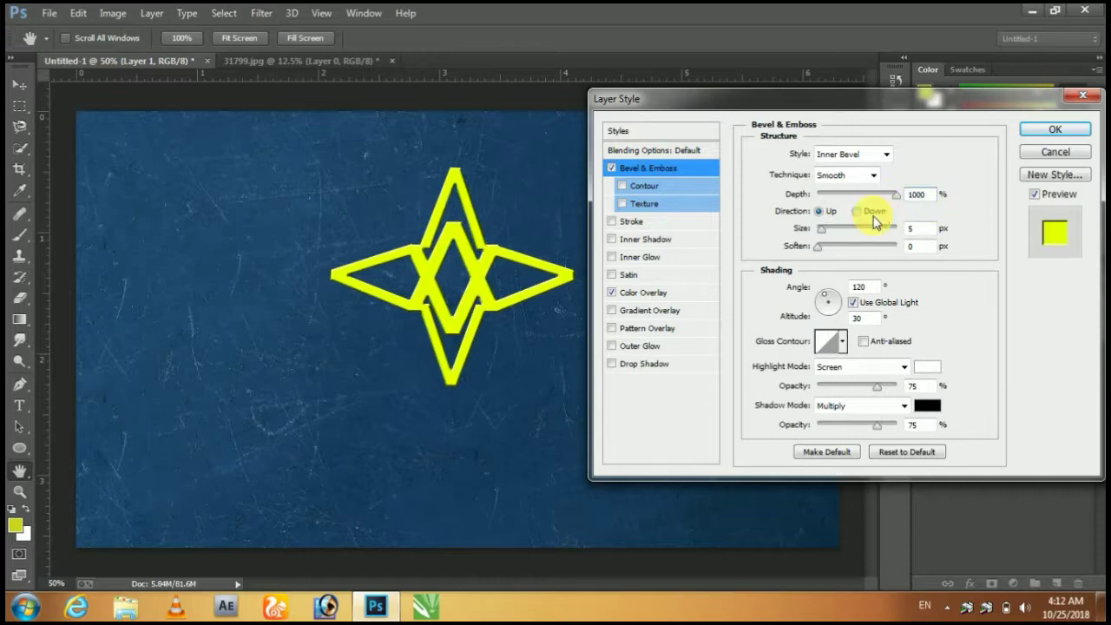
click(827, 212)
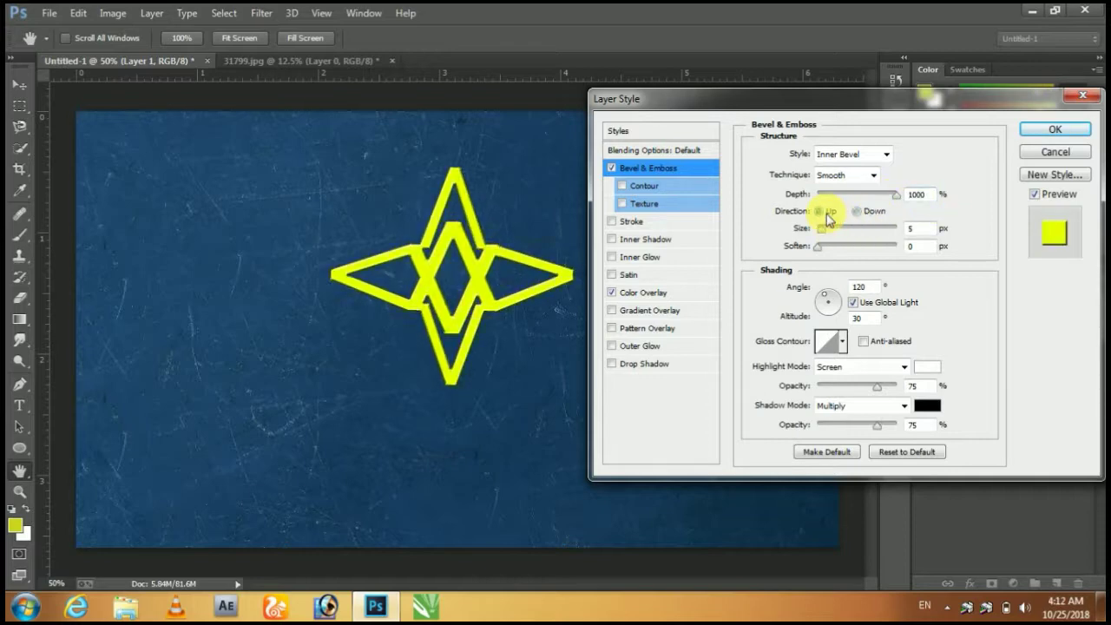
click(856, 211)
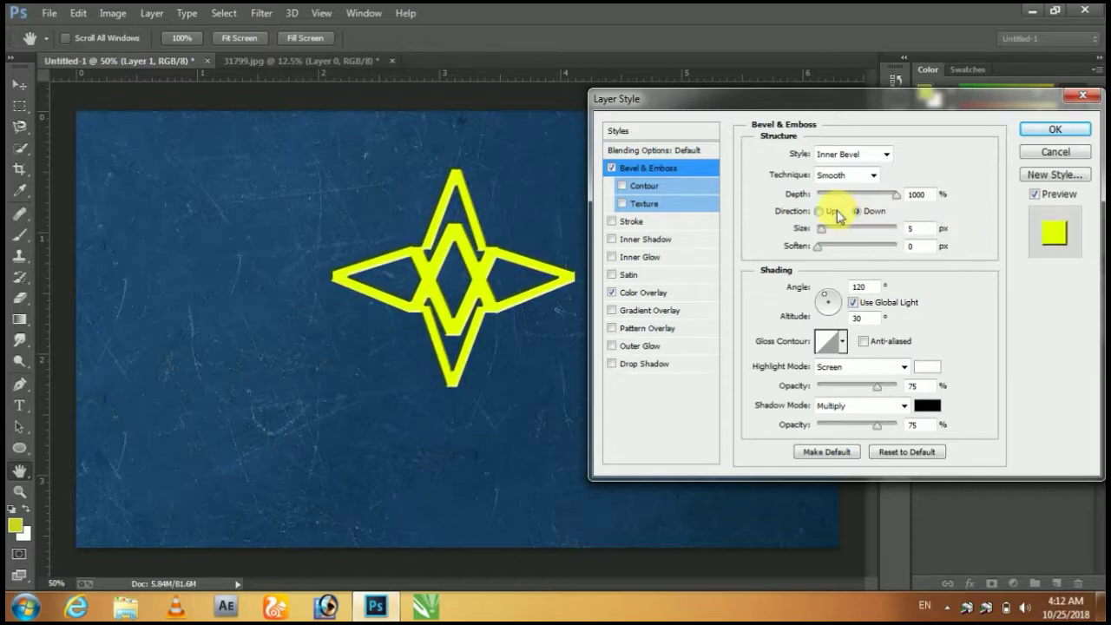
click(832, 212)
drag(821, 229, 824, 238)
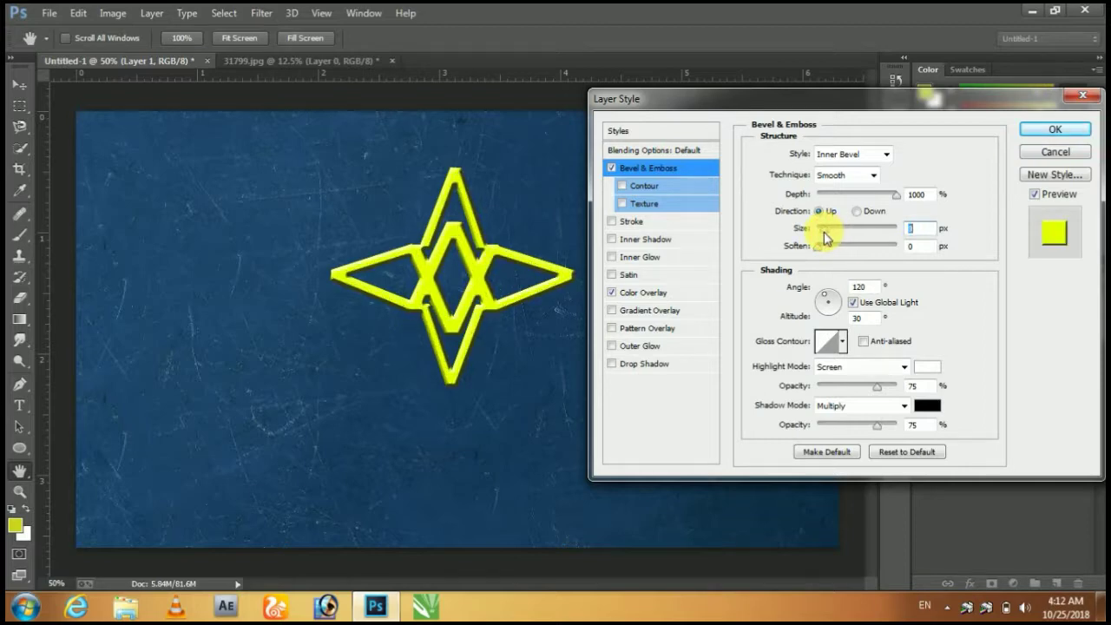
click(841, 342)
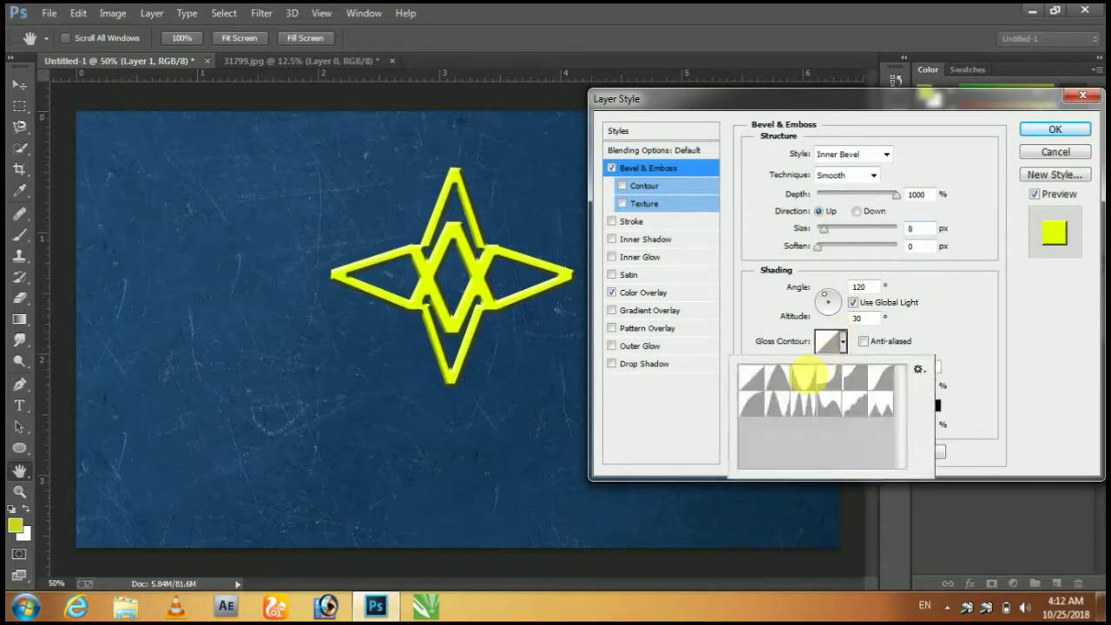
click(807, 417)
click(785, 409)
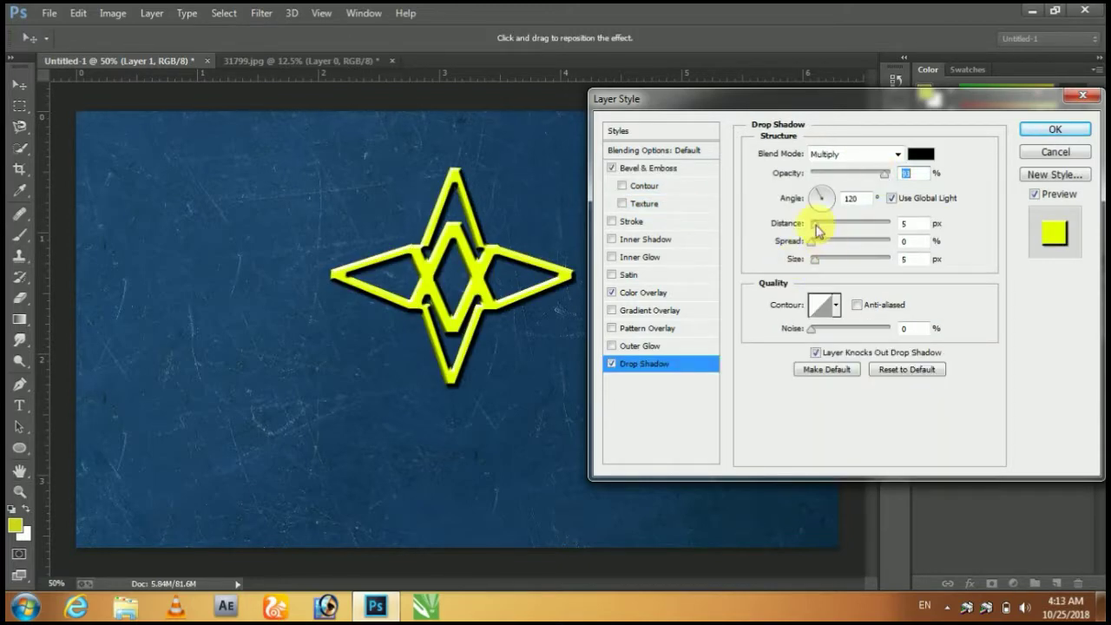
Increase the drop shadow distance, add an Inner Shadow, and apply the layer style
drag(816, 228, 825, 229)
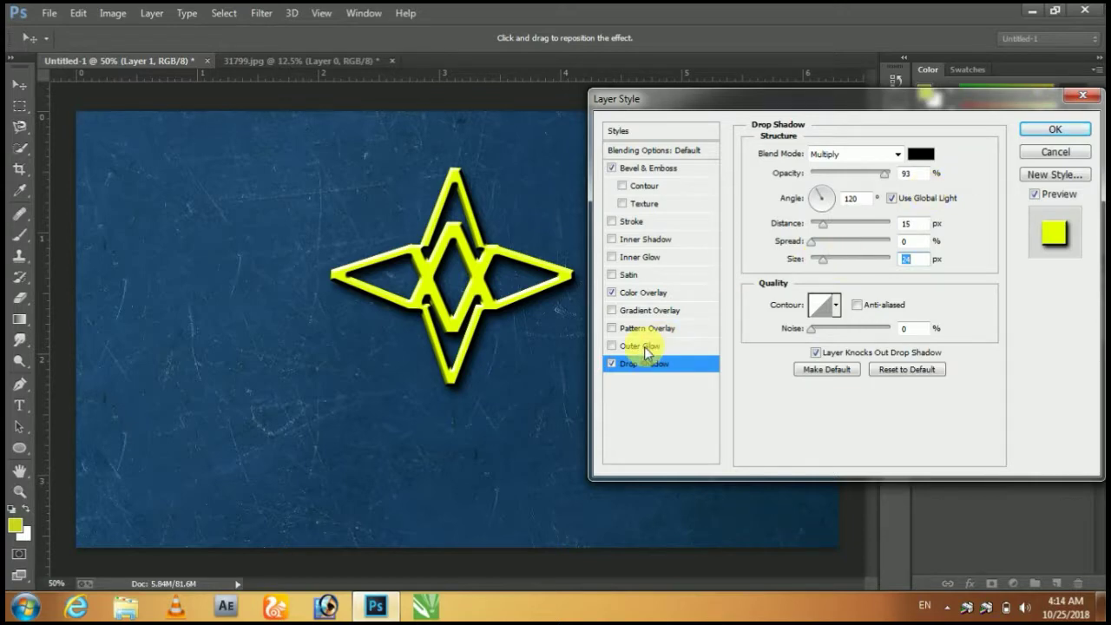
click(645, 239)
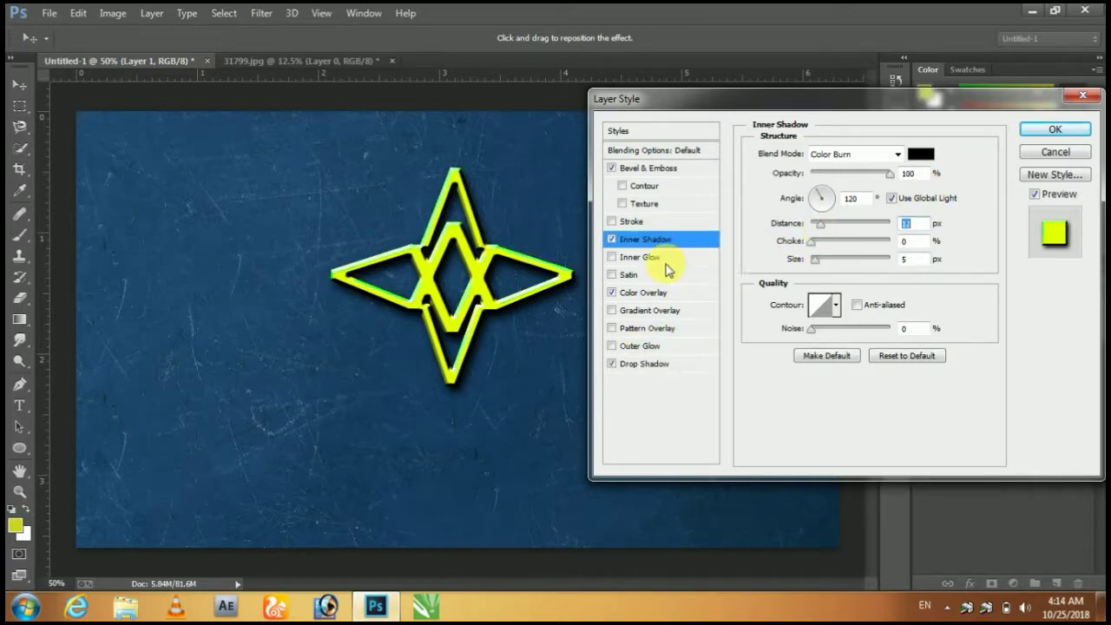
click(1040, 128)
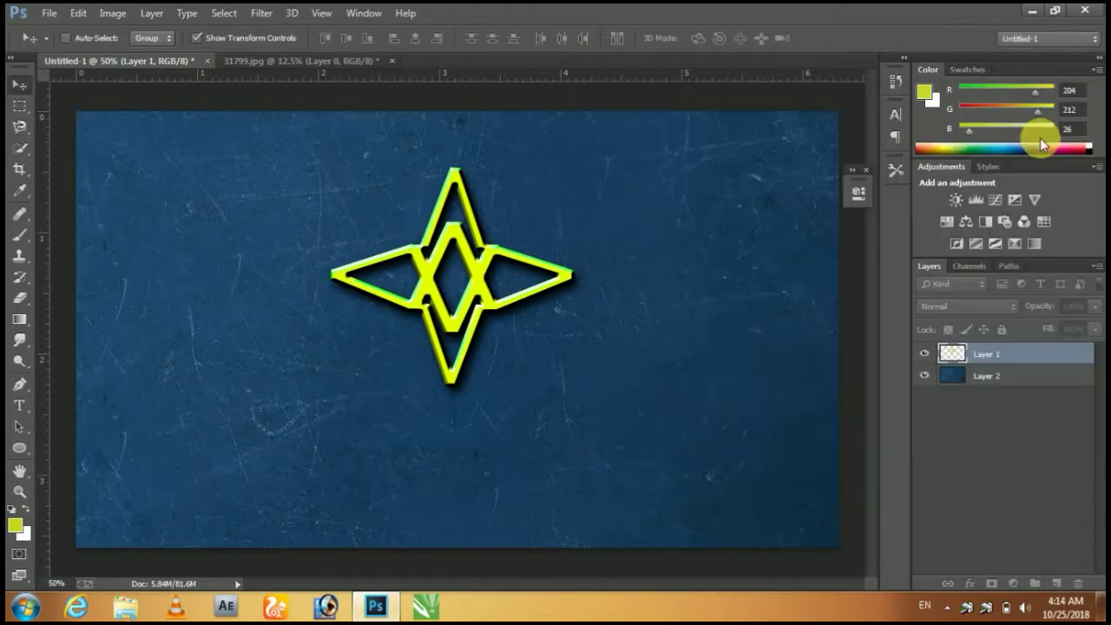
Make a New 3D Extrusion from Layer 1 and accept switching to the 3D workspace
right_click(995, 362)
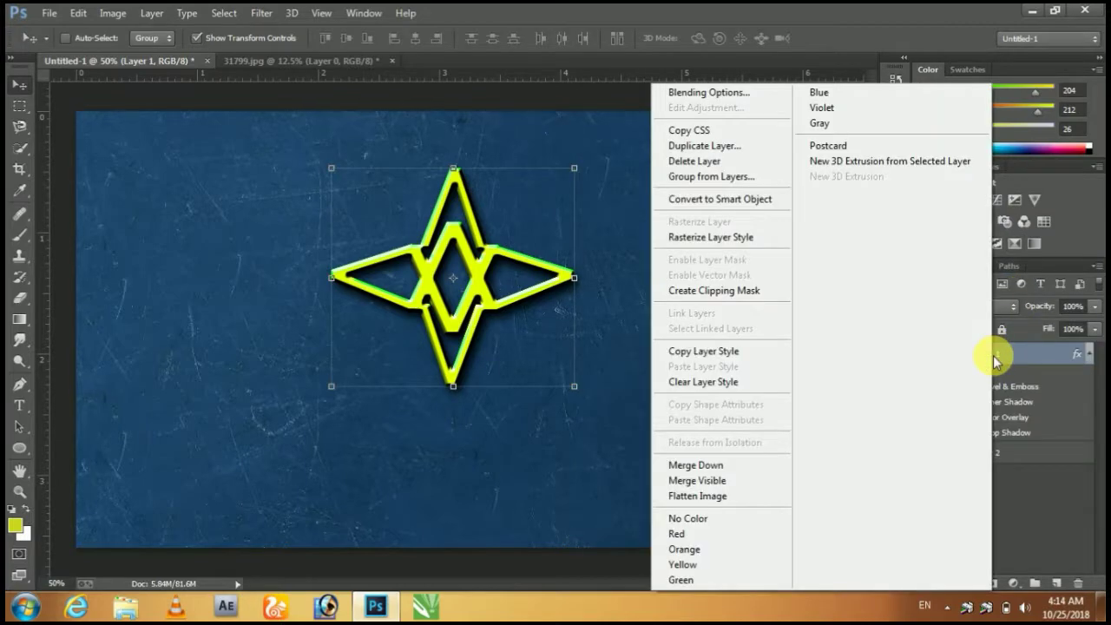
click(890, 164)
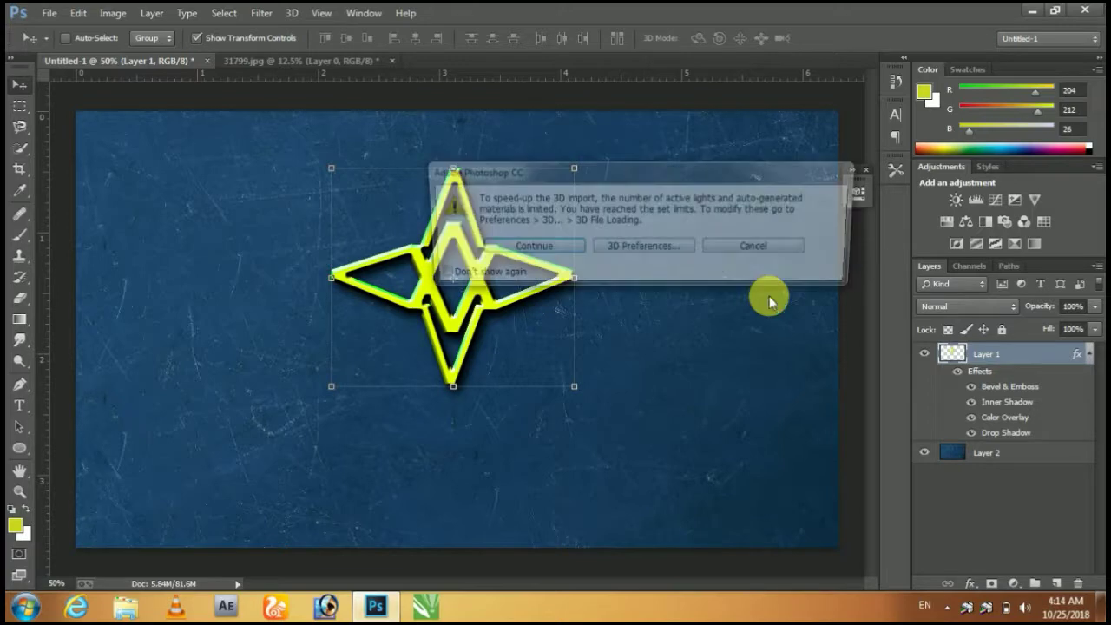
click(563, 259)
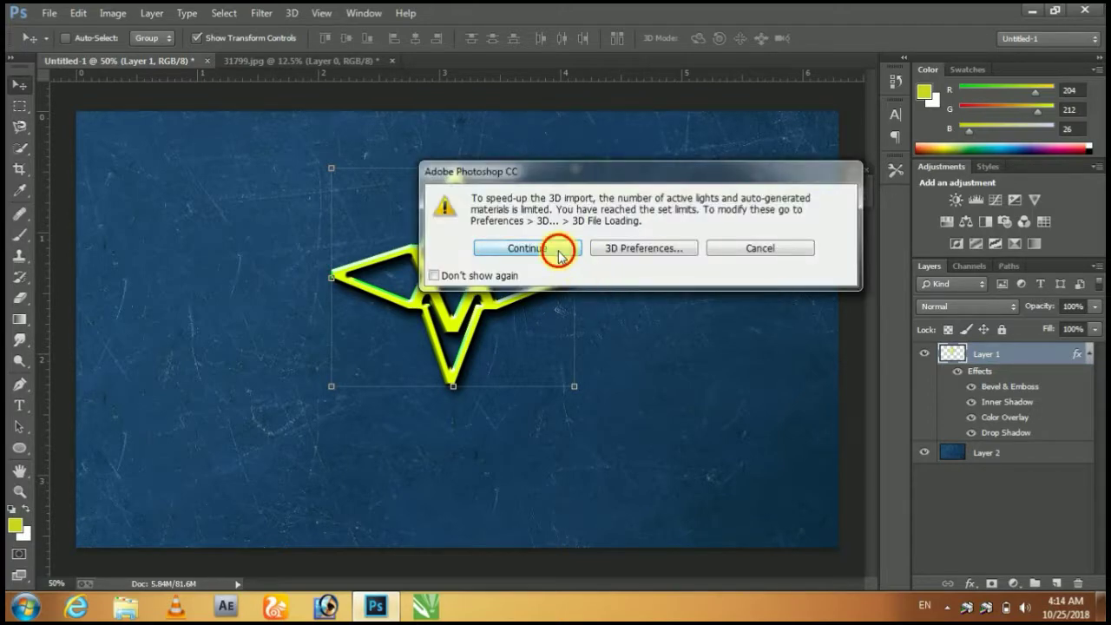
click(542, 240)
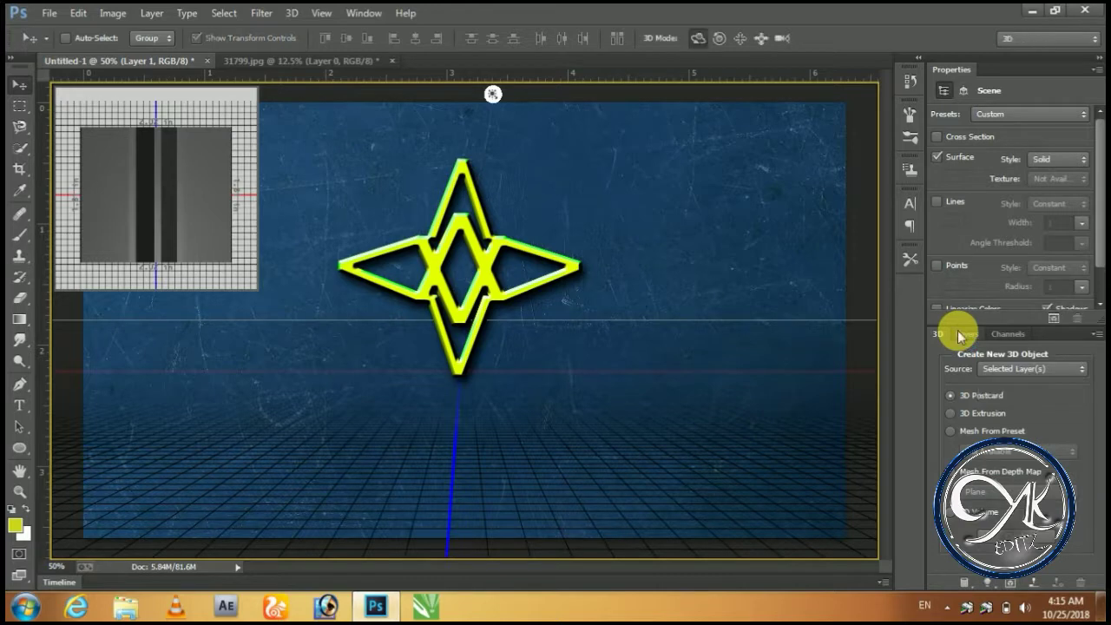
Apply the Pillow Inflate shape preset to the star mesh and show Infinite Light 1's settings
click(963, 334)
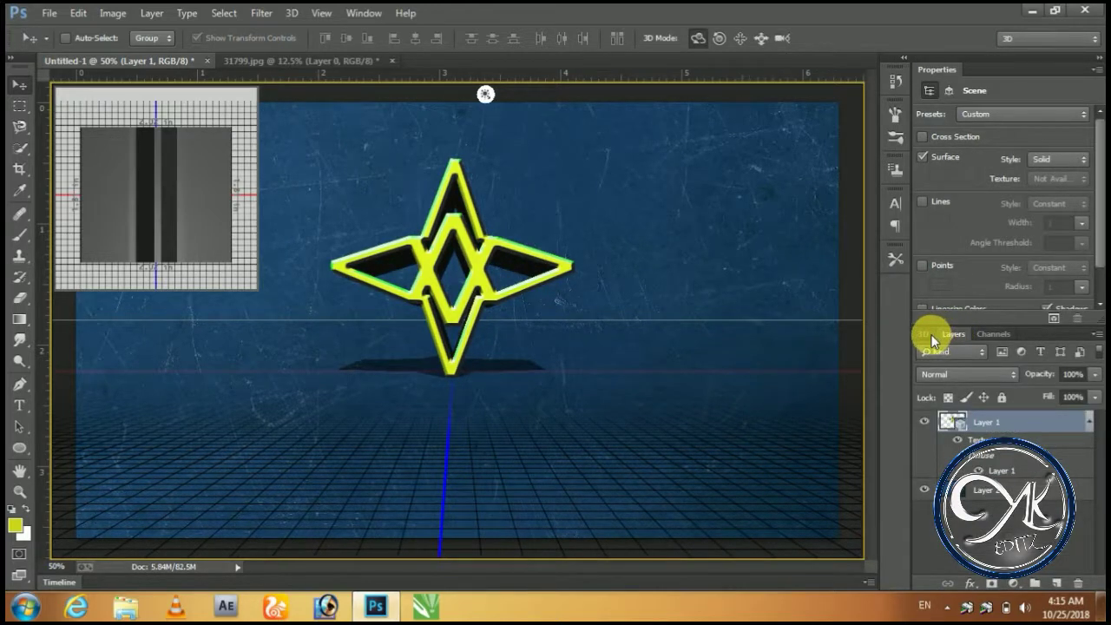
click(934, 333)
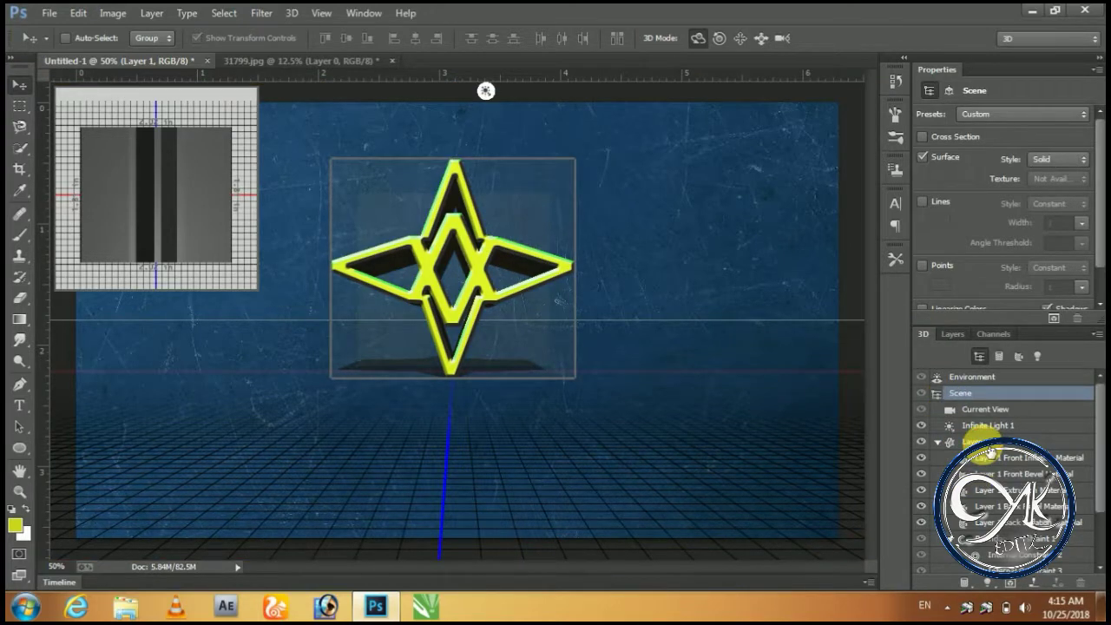
click(986, 447)
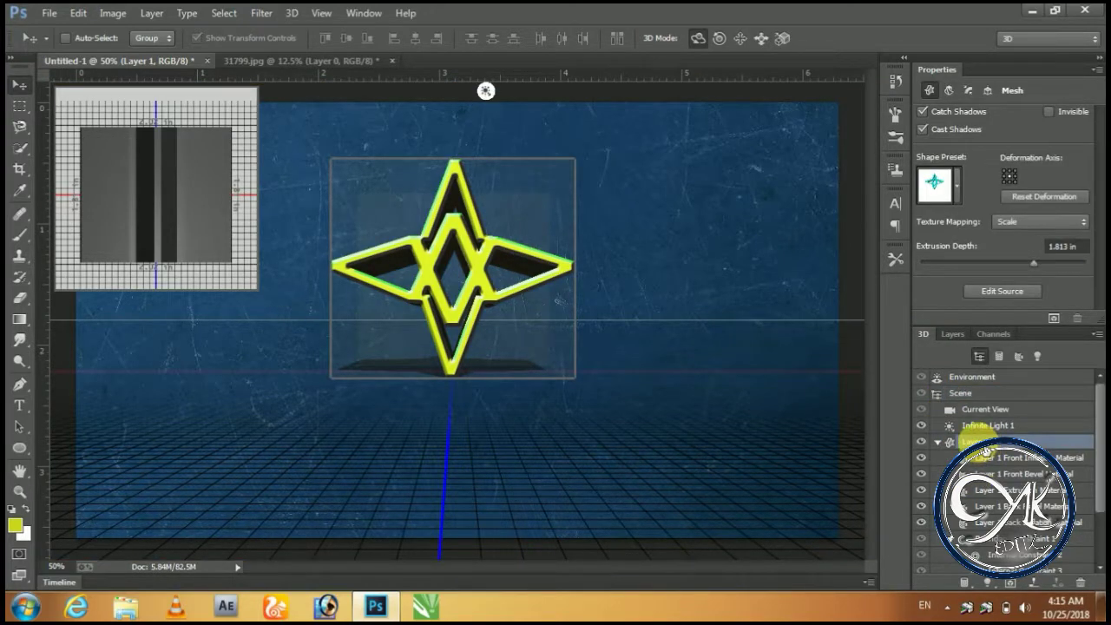
click(957, 186)
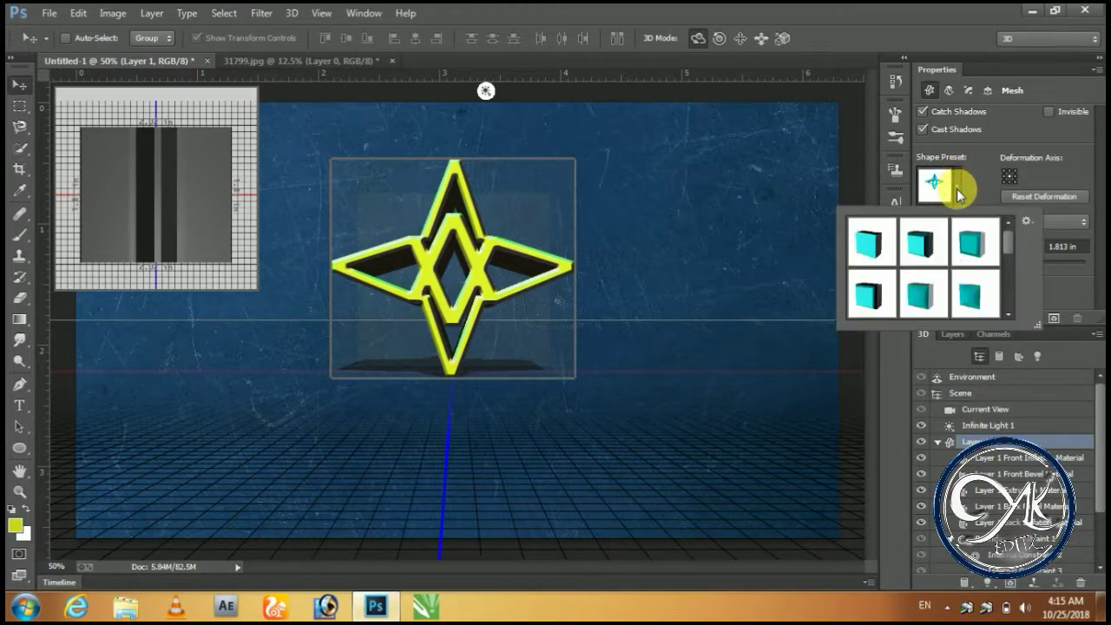
click(977, 306)
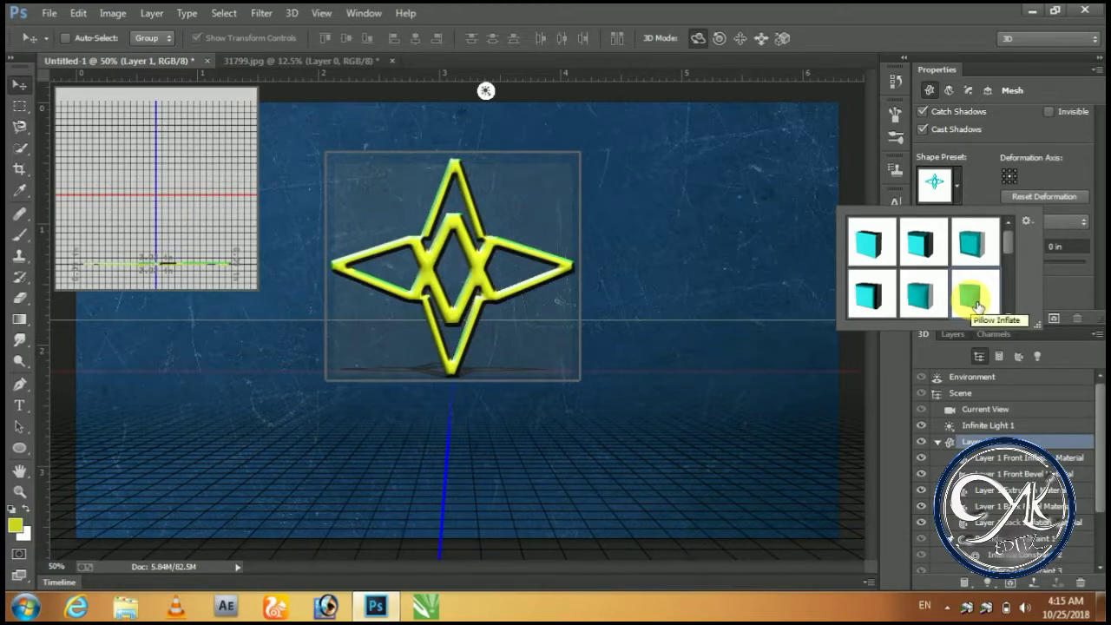
click(983, 427)
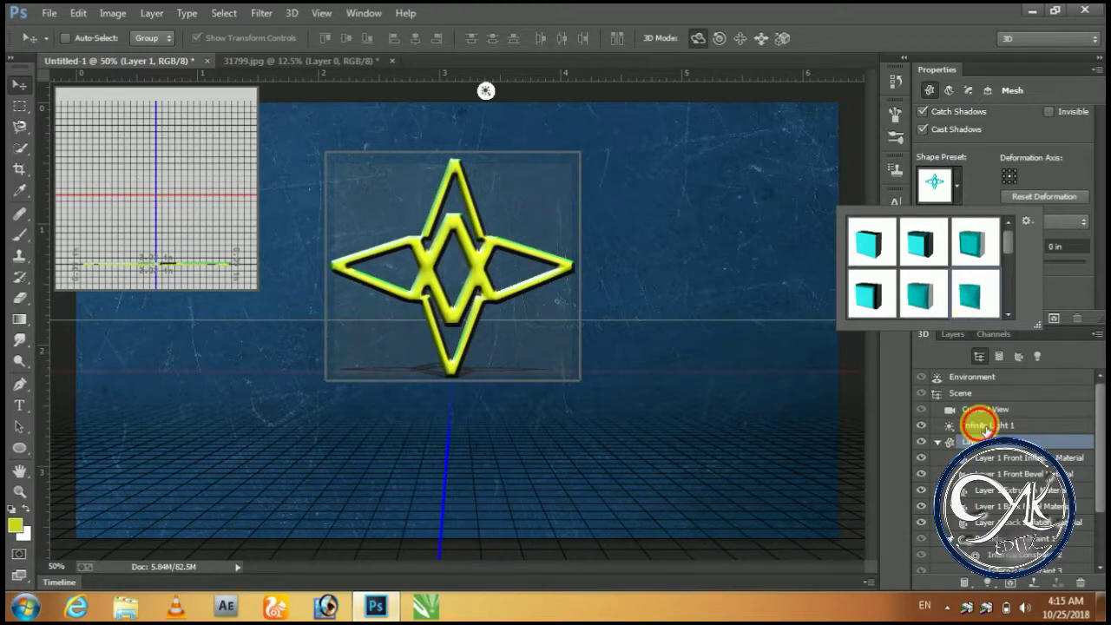
click(985, 427)
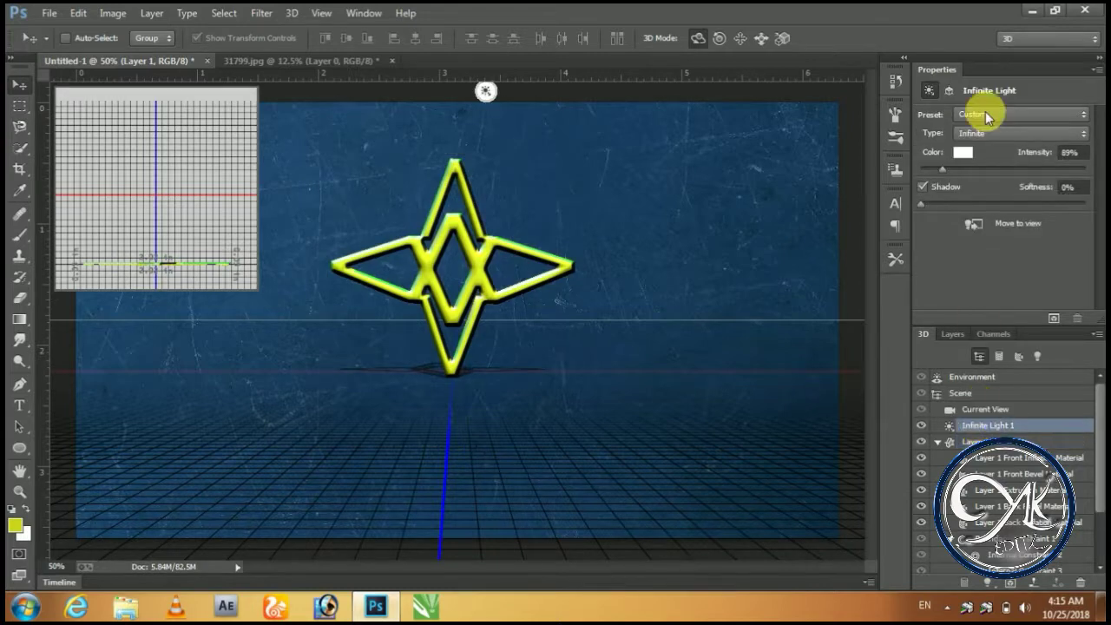
Set the infinite light colour to saturated orange and its intensity to about 227%
click(963, 153)
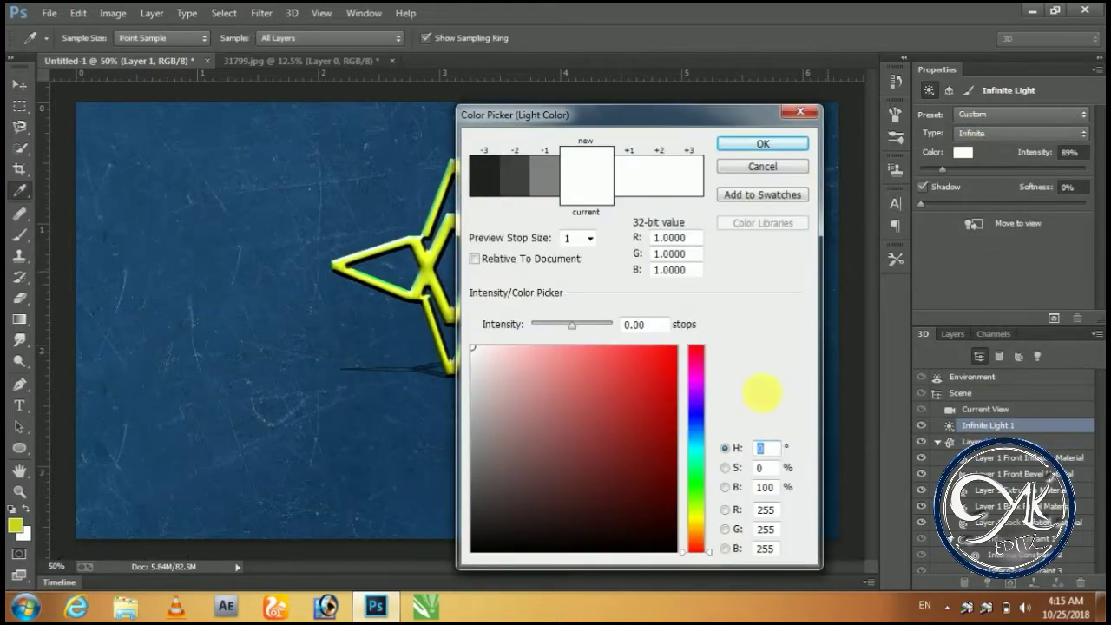
click(699, 520)
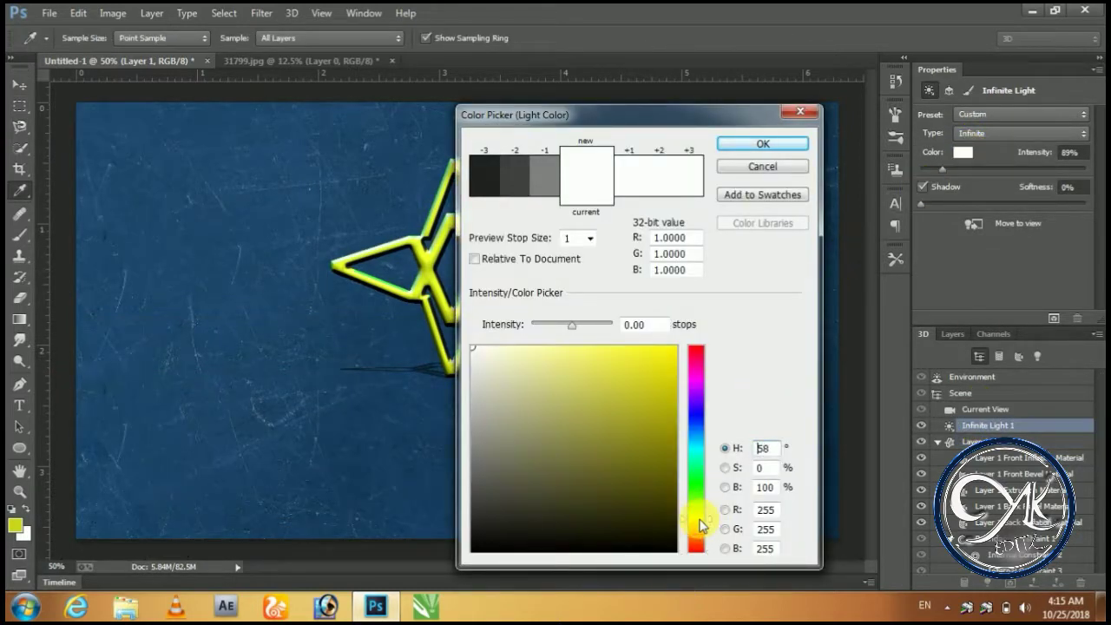
click(701, 529)
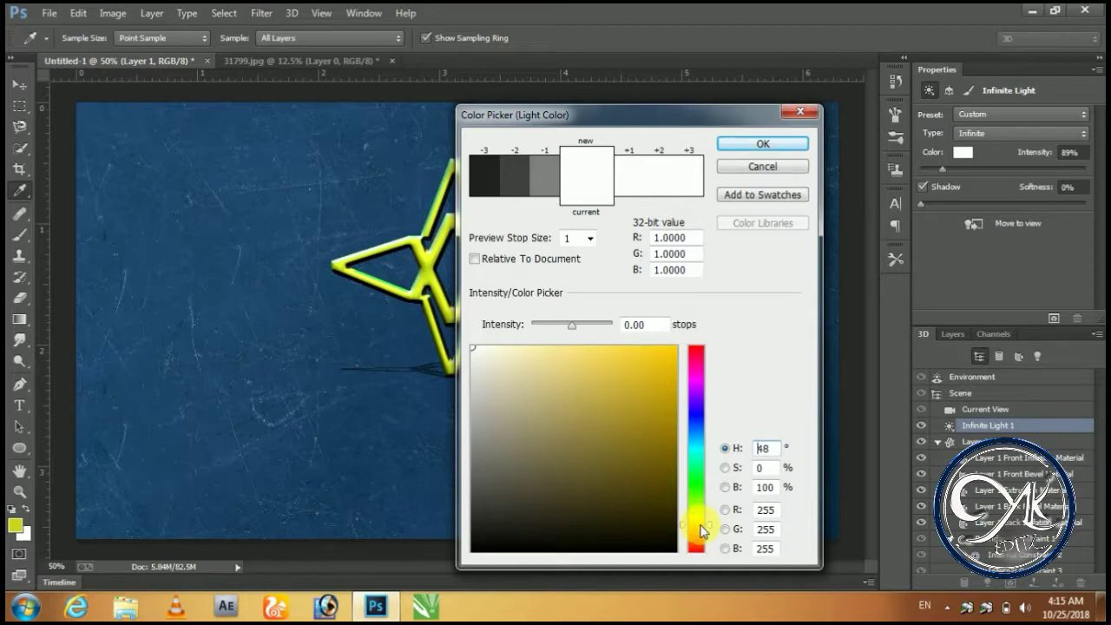
click(670, 385)
click(675, 347)
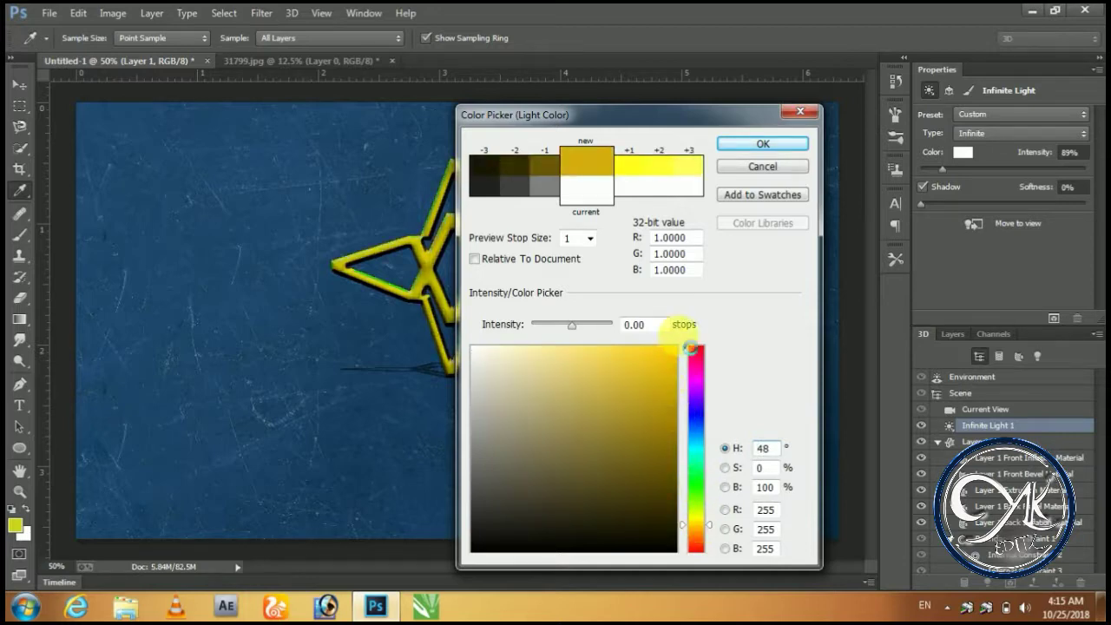
click(775, 148)
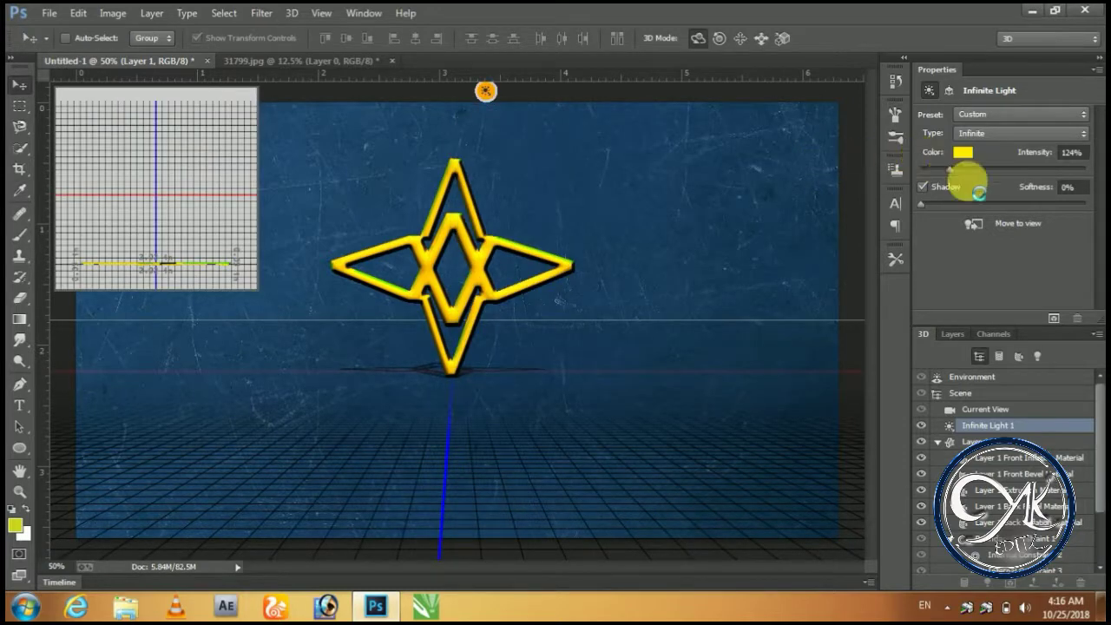
drag(949, 168, 964, 168)
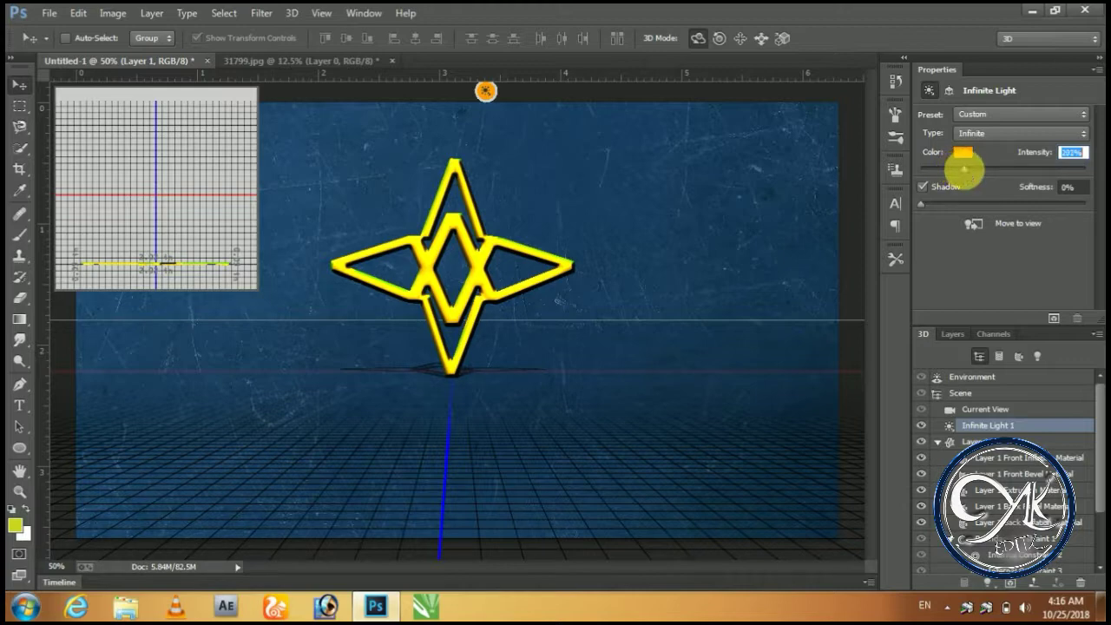
drag(965, 170, 969, 171)
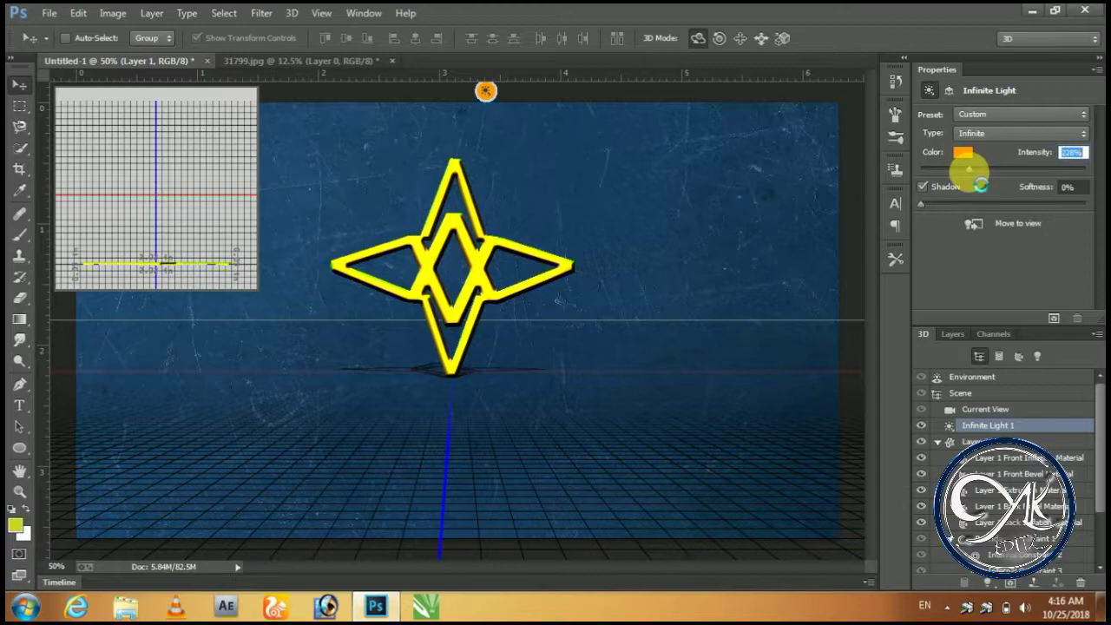
click(955, 333)
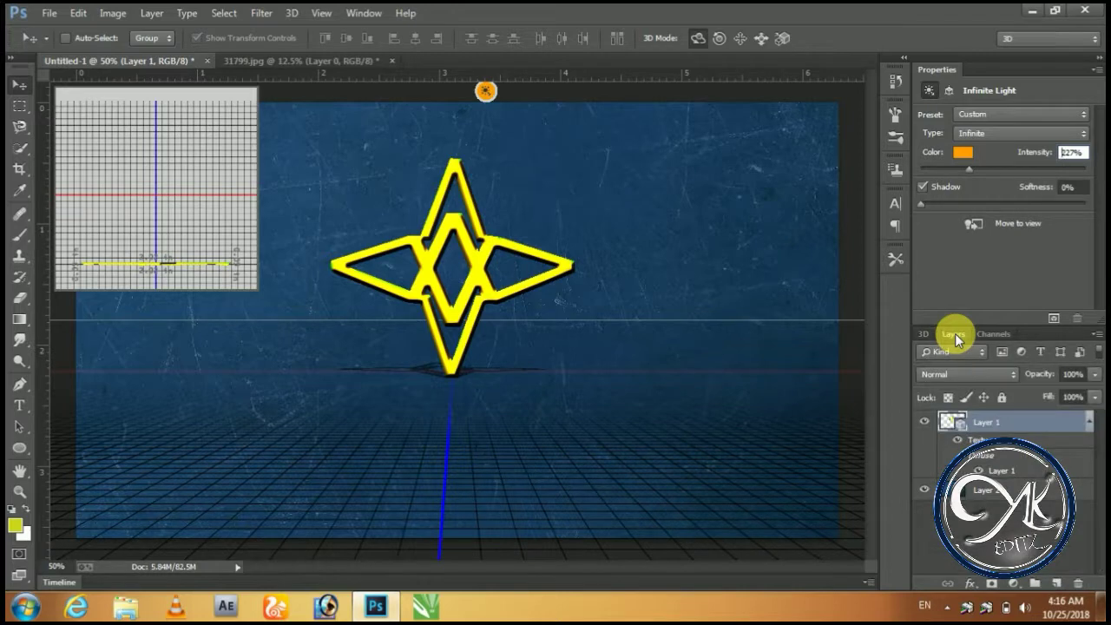
Convert the 3D star Layer 1 to a smart object, continuing past the 3D warning
click(990, 495)
click(992, 426)
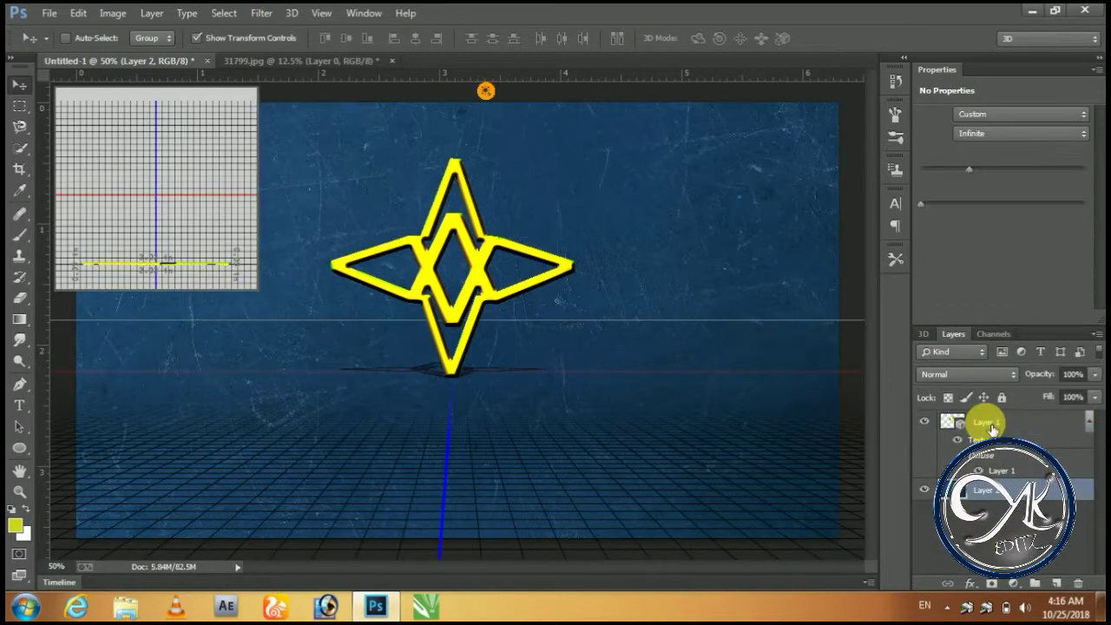
right_click(993, 425)
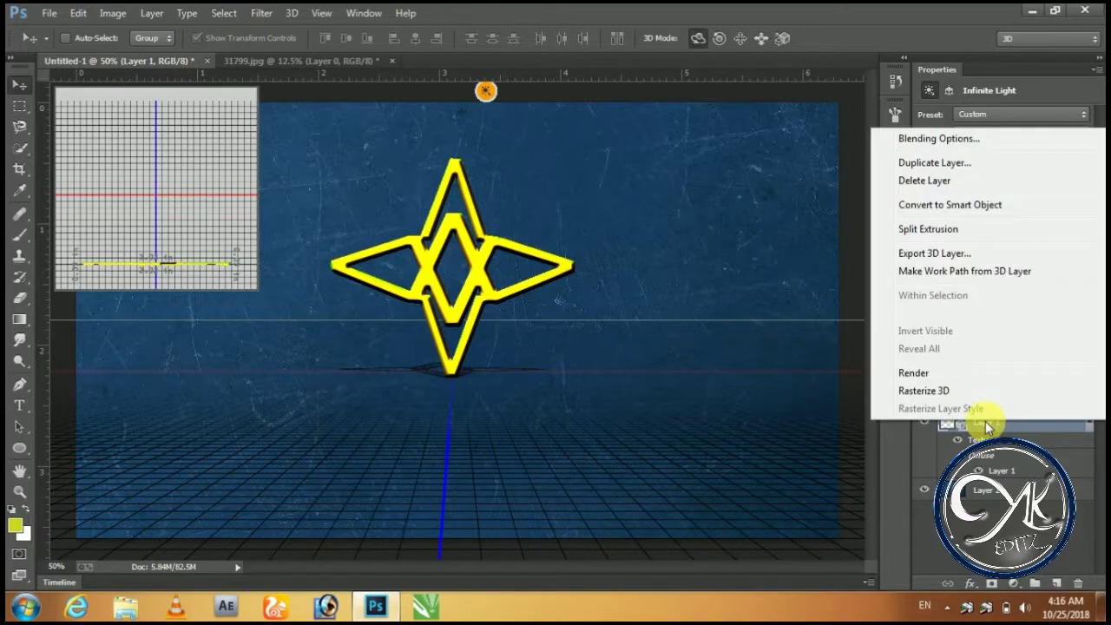
click(955, 204)
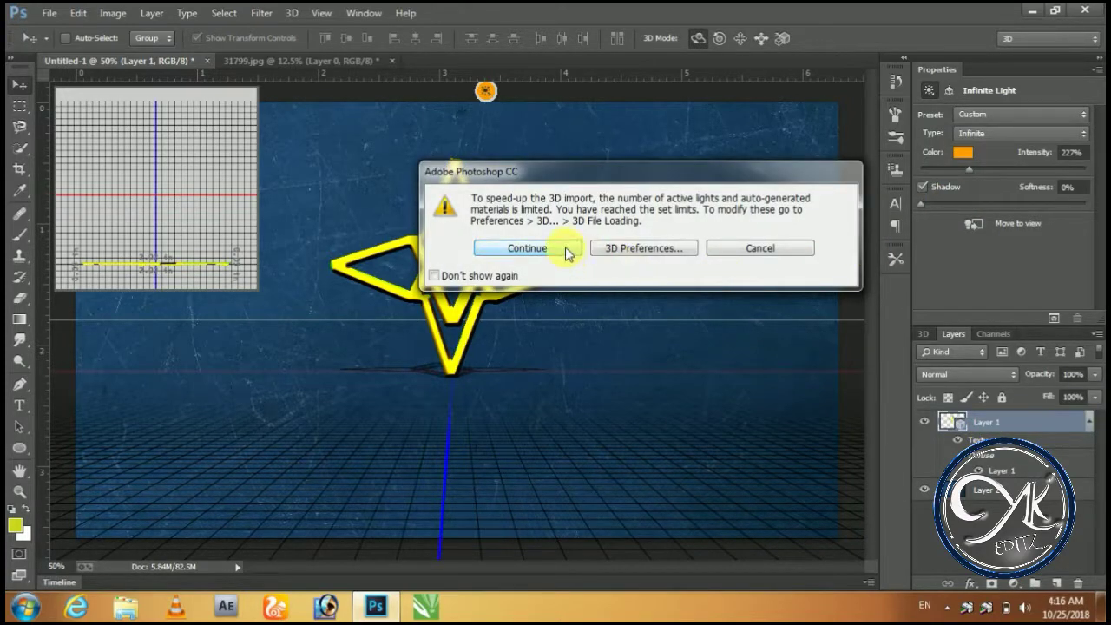
click(566, 249)
click(577, 260)
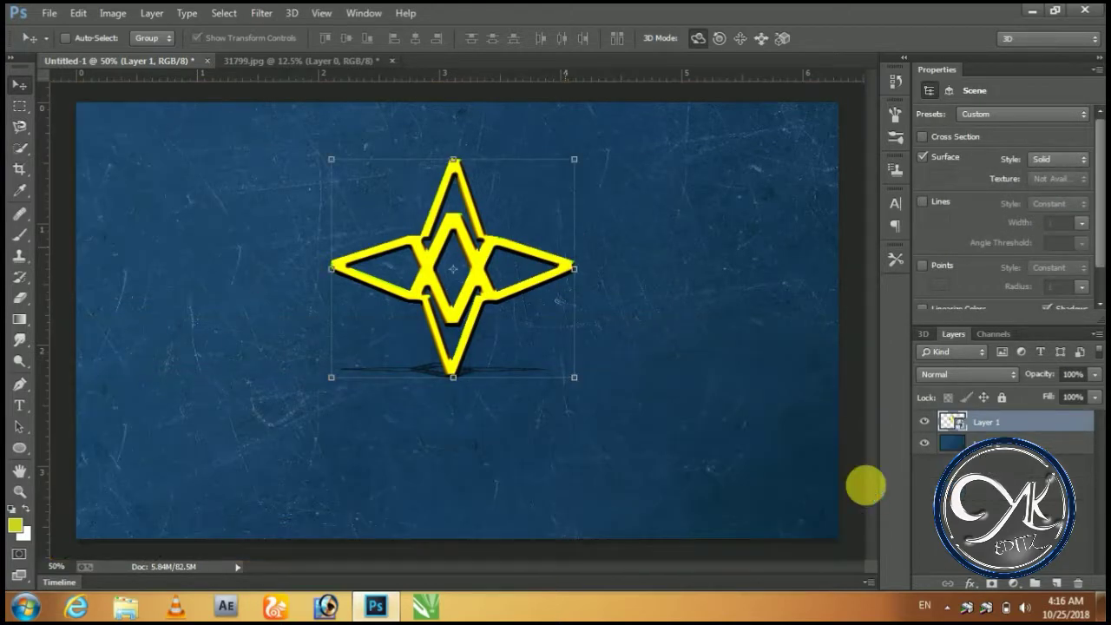
Reselect the star smart object Layer 1 in the Layers panel
click(995, 445)
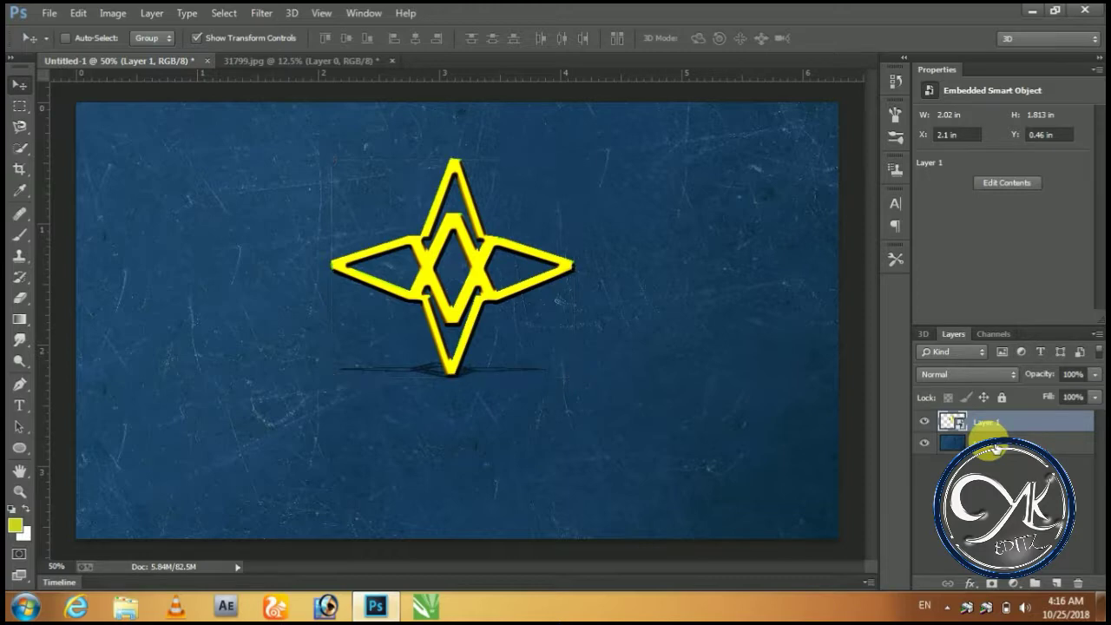
click(1000, 426)
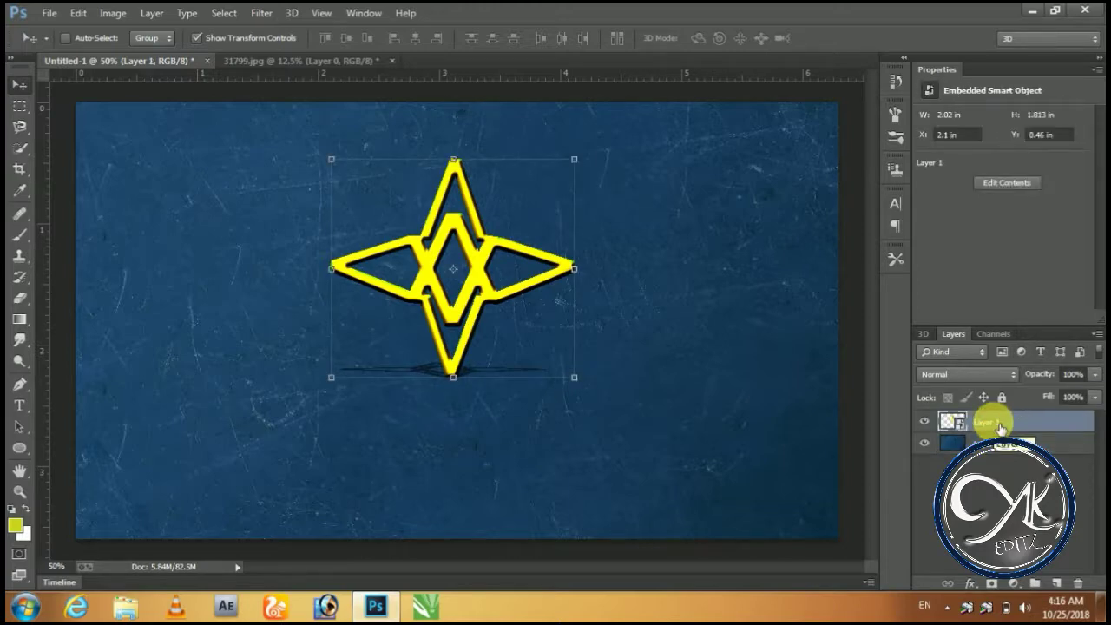
key(alt+bracketleft)
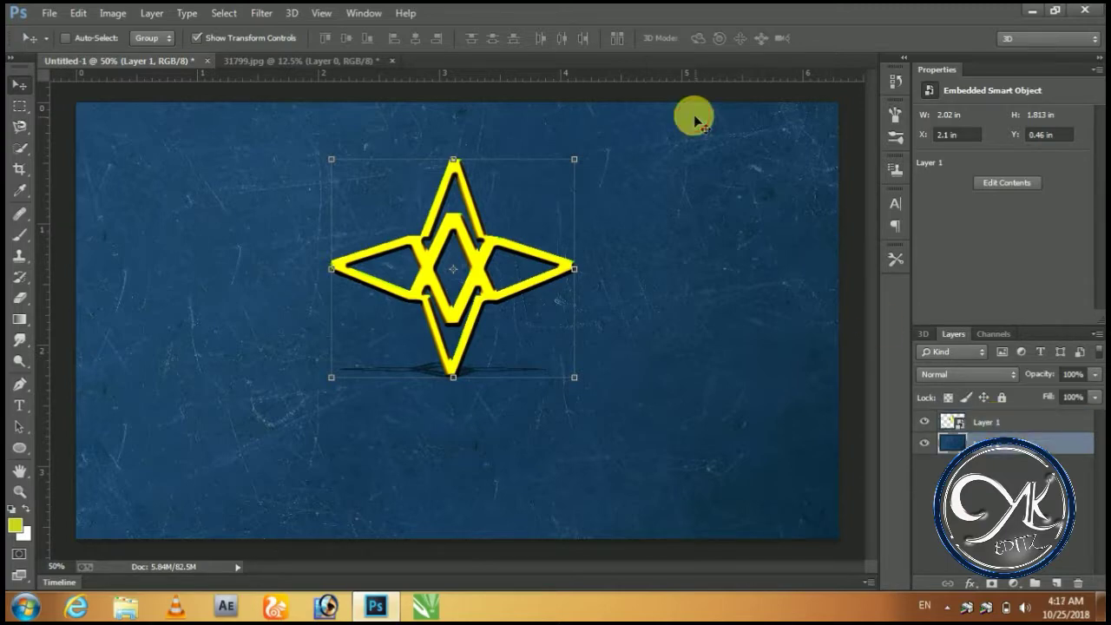
click(986, 417)
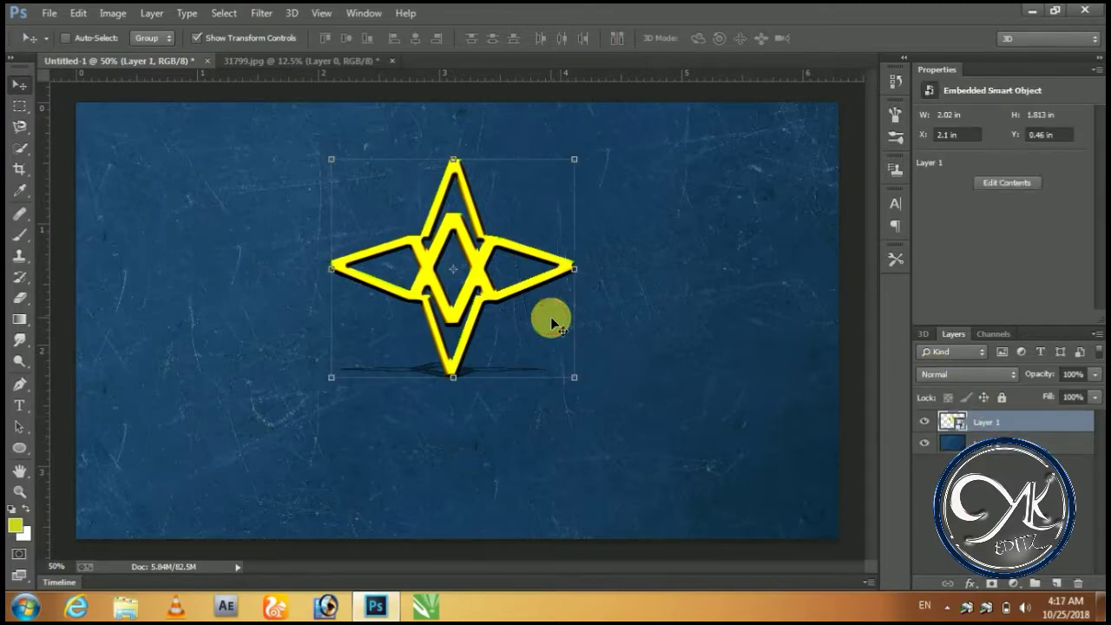
click(22, 415)
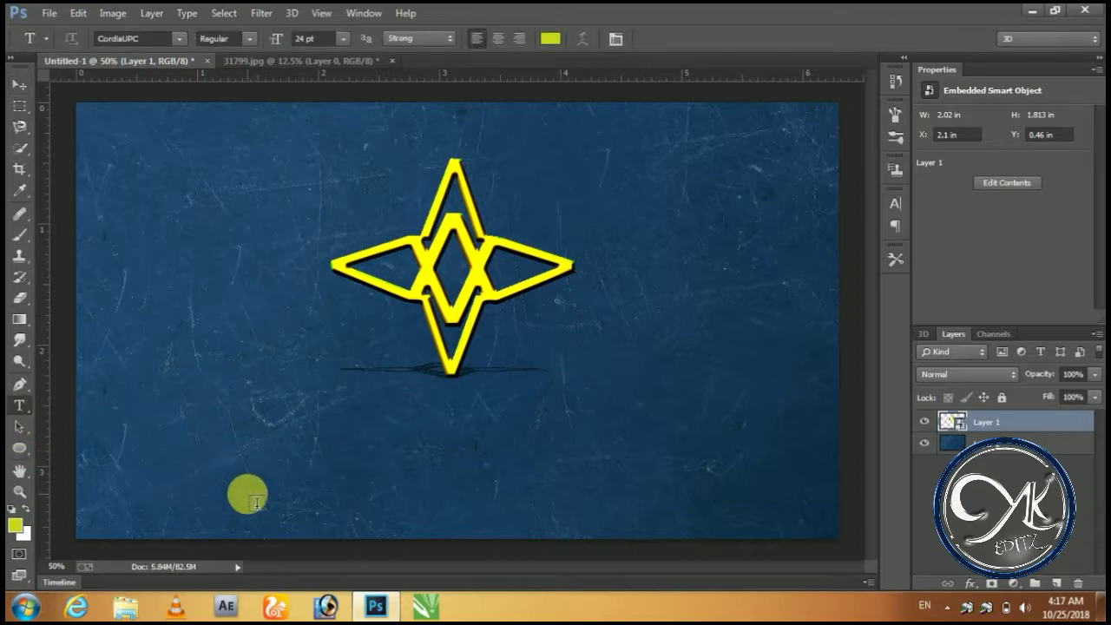
Type 'LOGO NAME' below the star and commit it as its own text layer
click(397, 441)
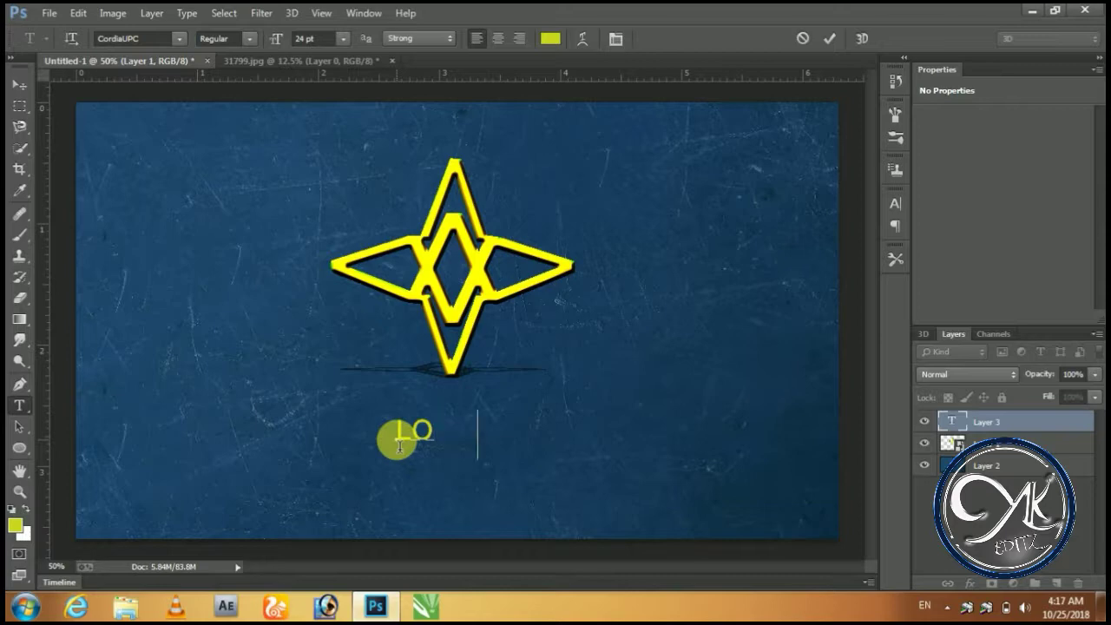
text(GO NAME)
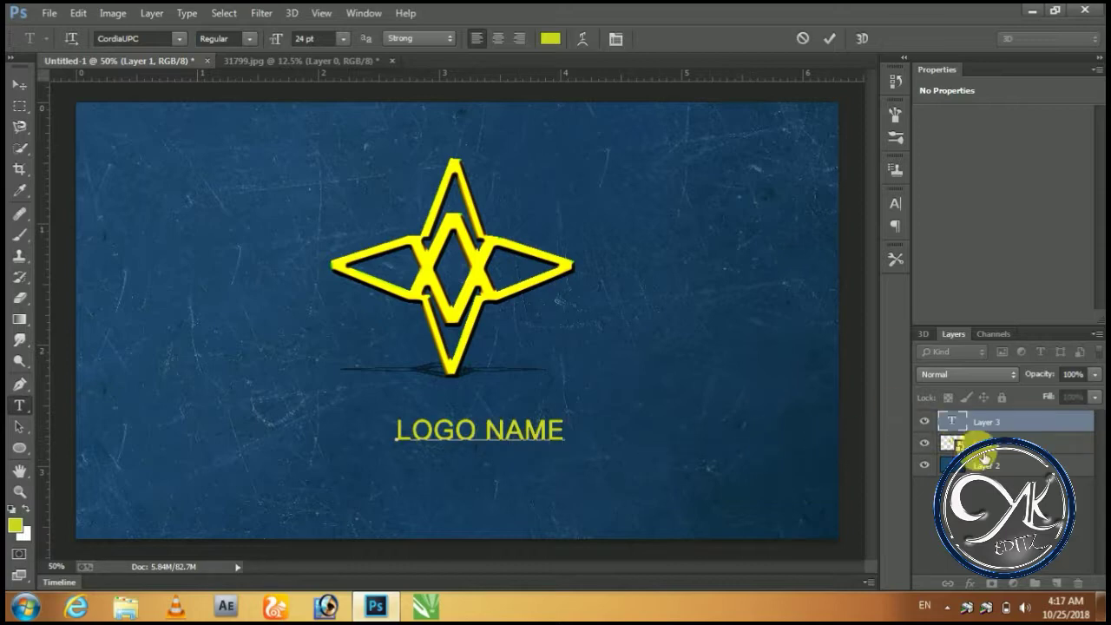
click(988, 423)
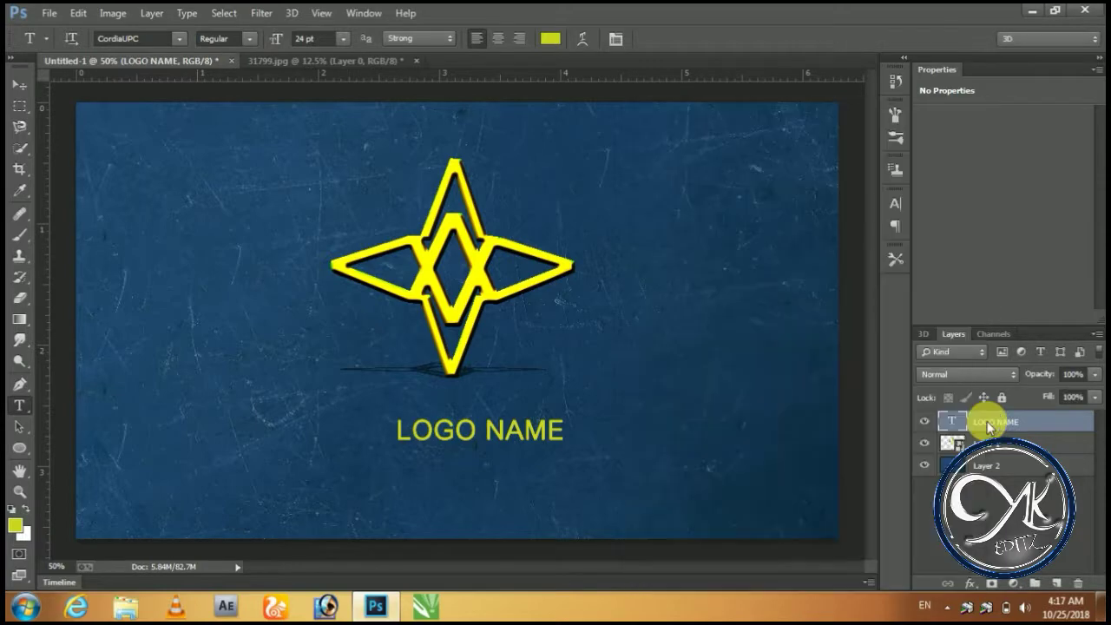
Give the LOGO NAME text layer a pure yellow Color Overlay
right_click(988, 422)
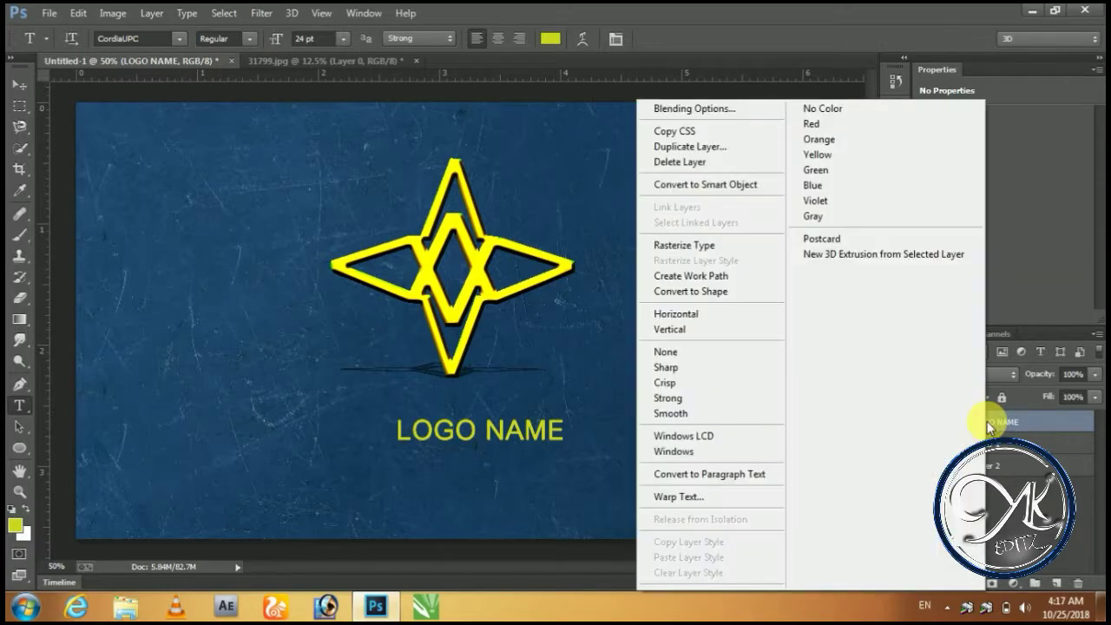
click(735, 109)
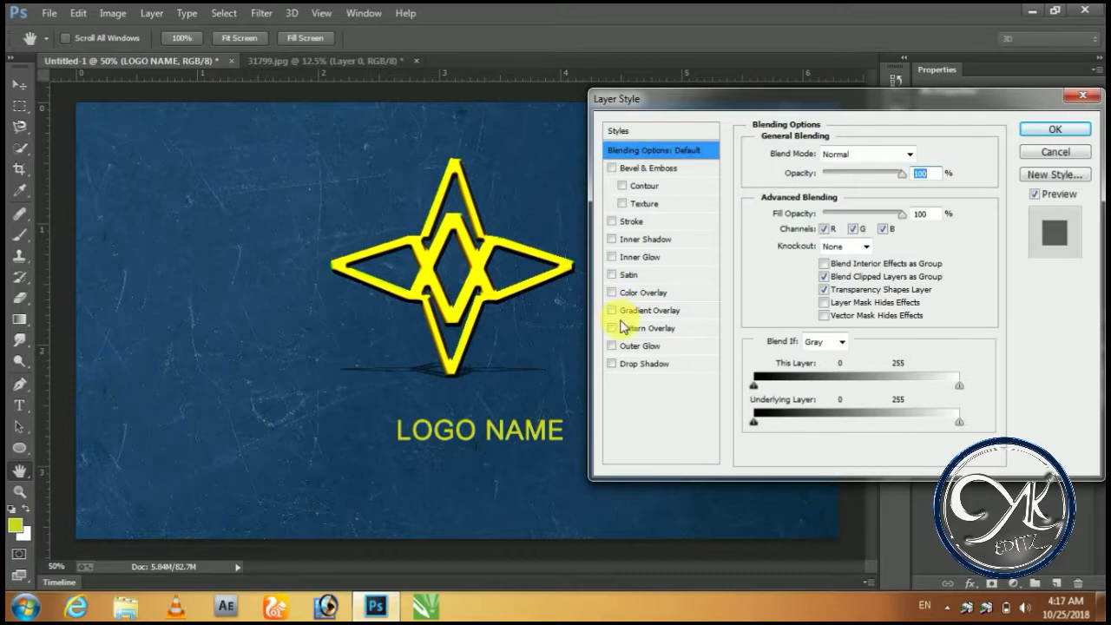
click(625, 292)
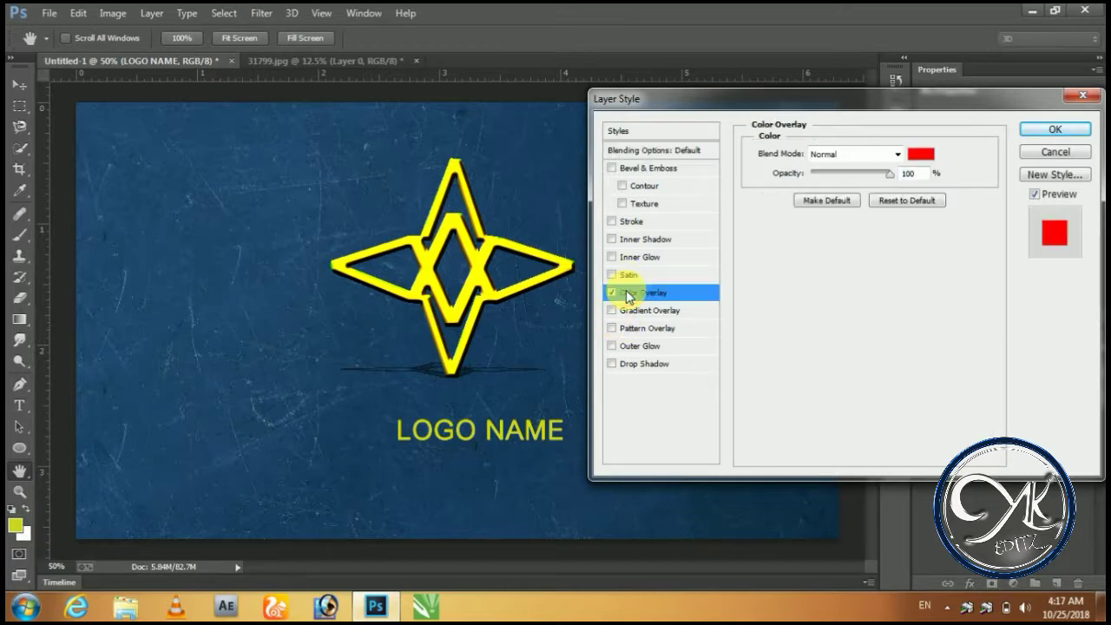
click(921, 154)
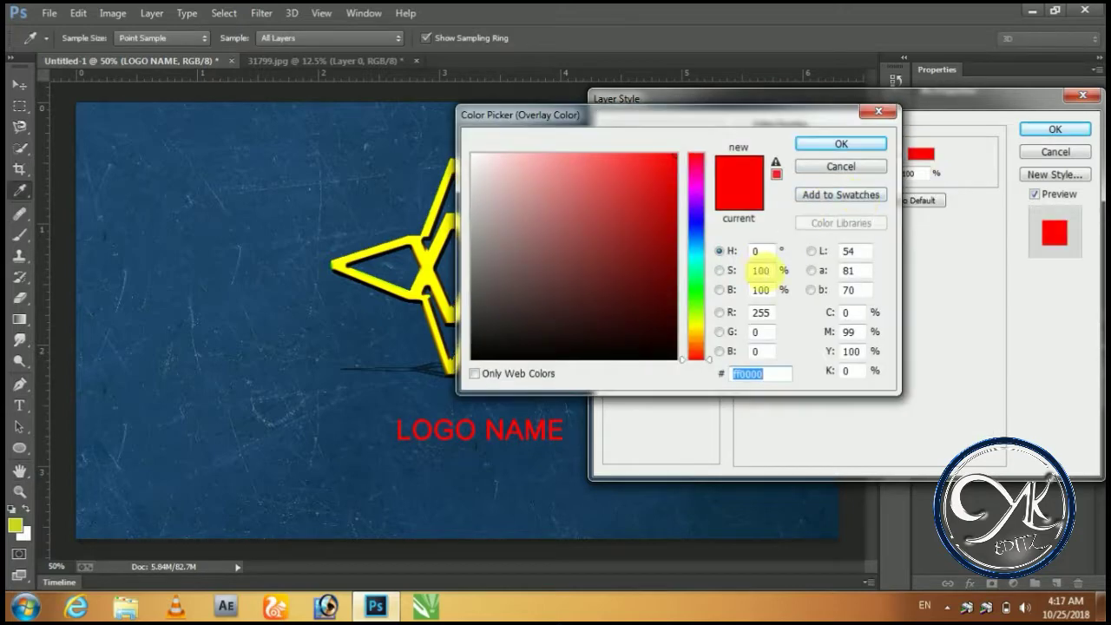
click(430, 271)
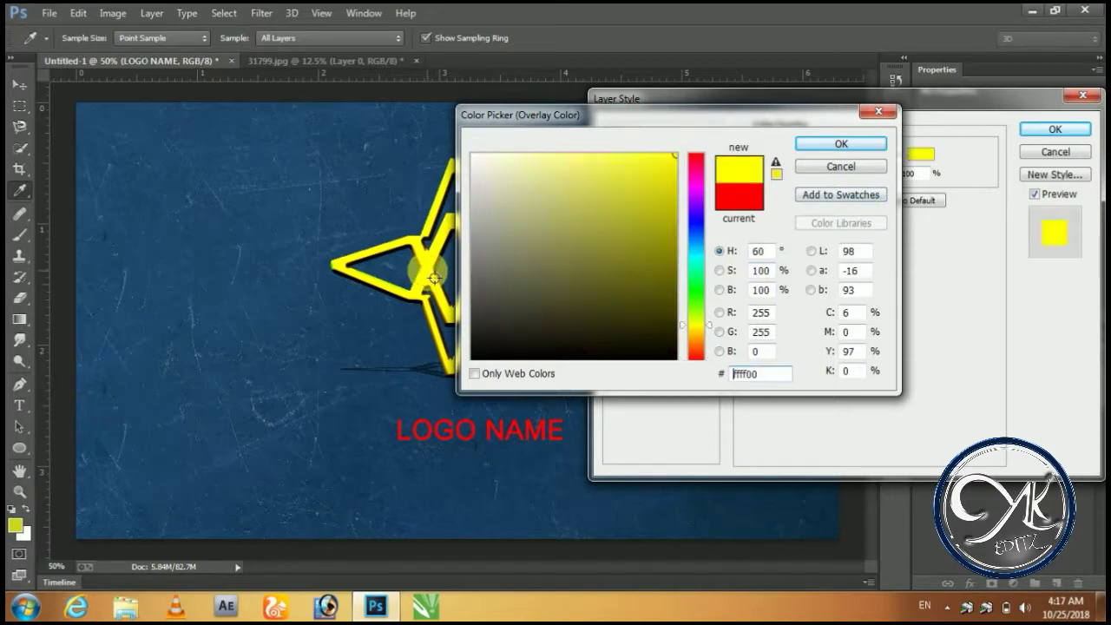
click(832, 144)
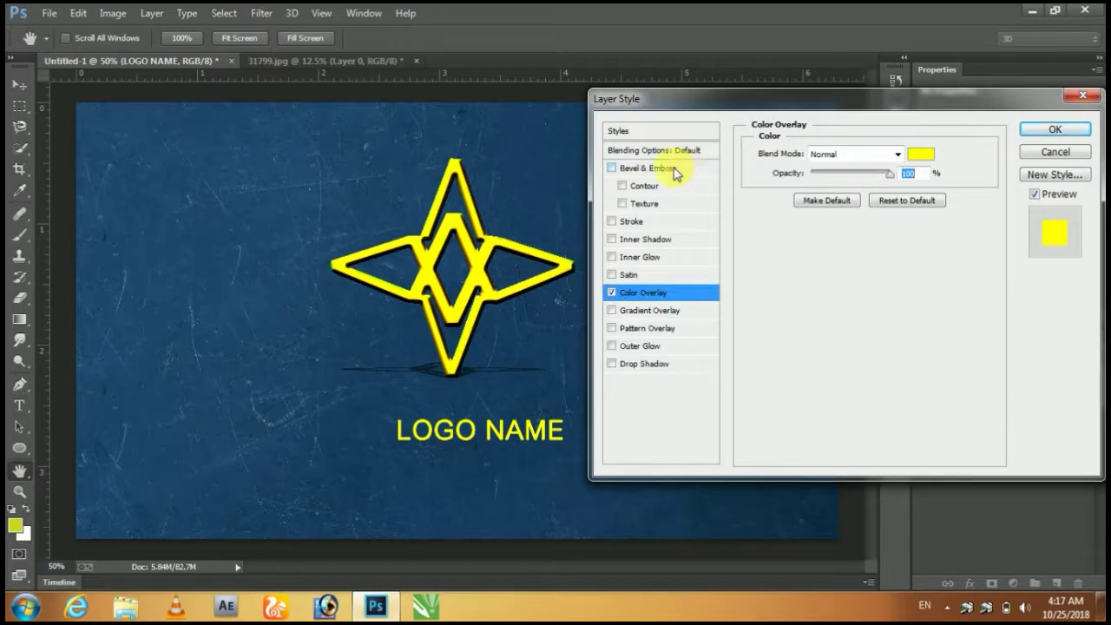
Add Bevel & Emboss: Depth 1000%, new gloss contour, highlight and shadow opacity 100, Size 3
click(672, 169)
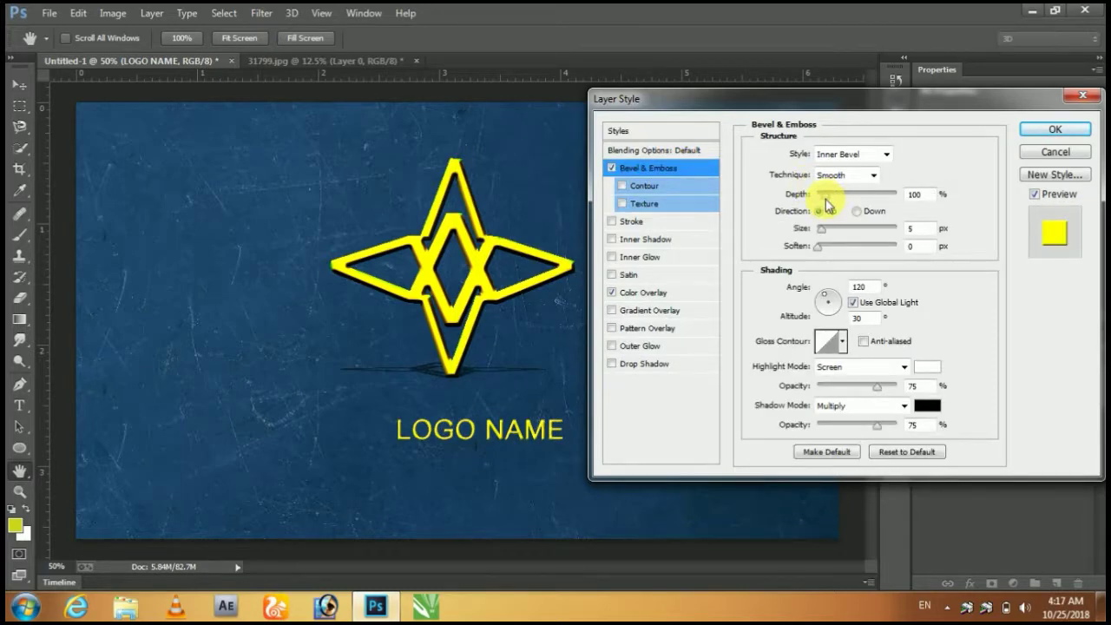
drag(826, 198, 950, 206)
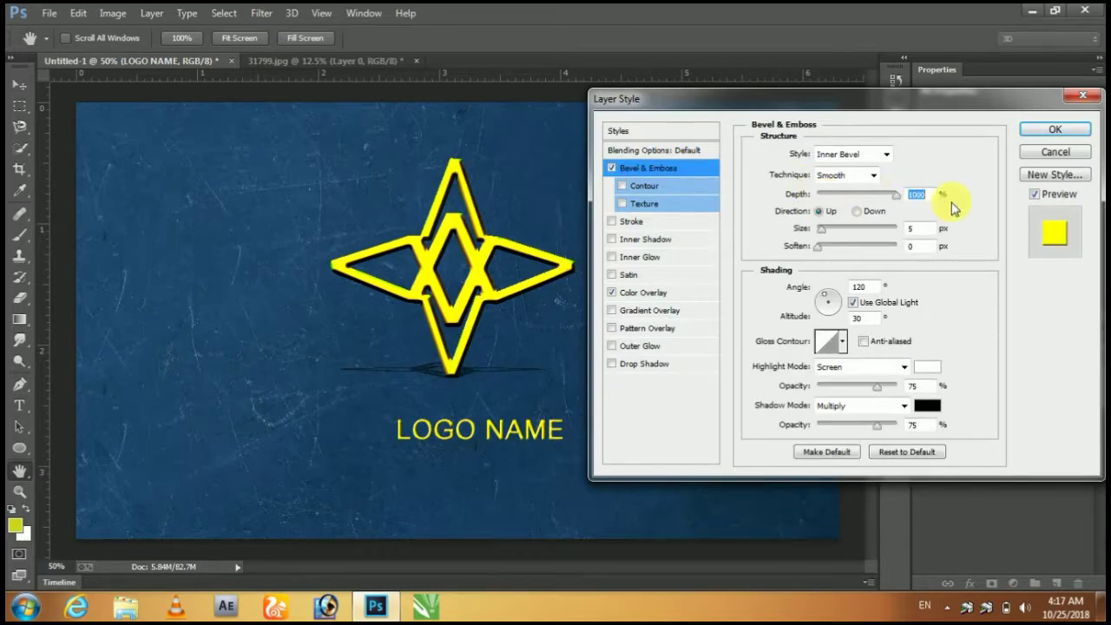
click(841, 341)
double_click(859, 415)
click(878, 386)
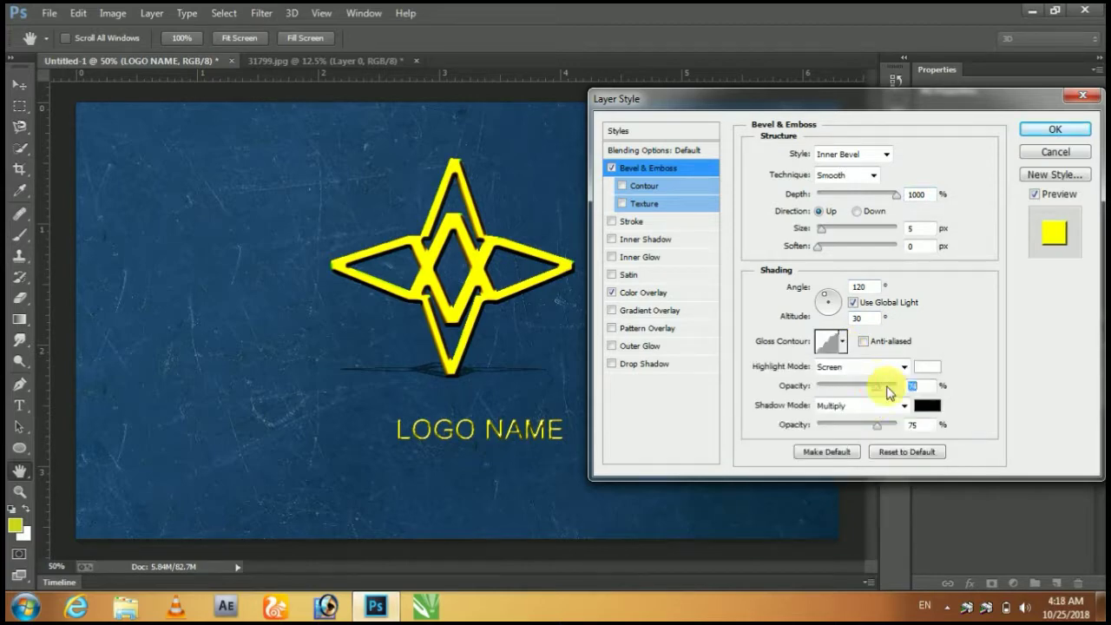
drag(890, 393, 922, 386)
drag(877, 425, 941, 425)
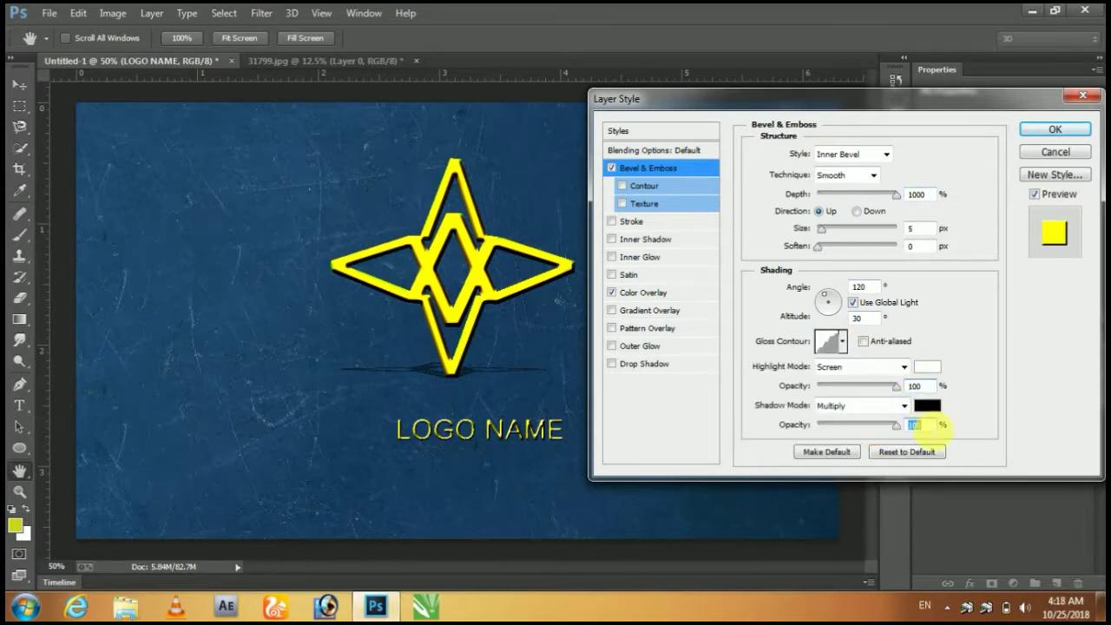
drag(821, 228, 819, 228)
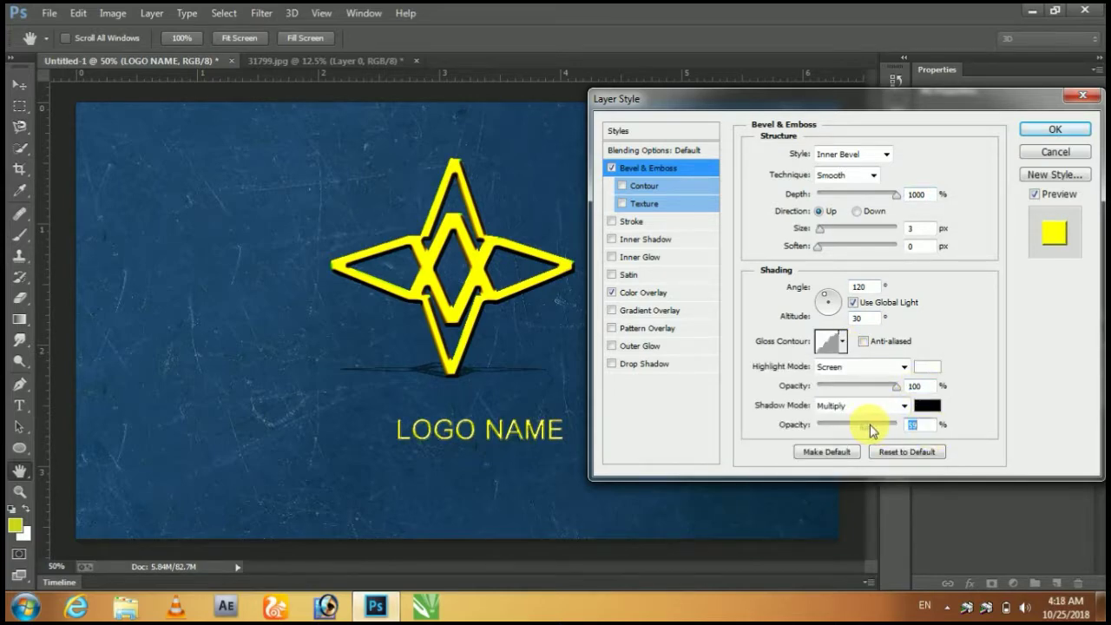
click(874, 426)
Add a drop shadow with increased distance and apply the text's layer style
click(644, 364)
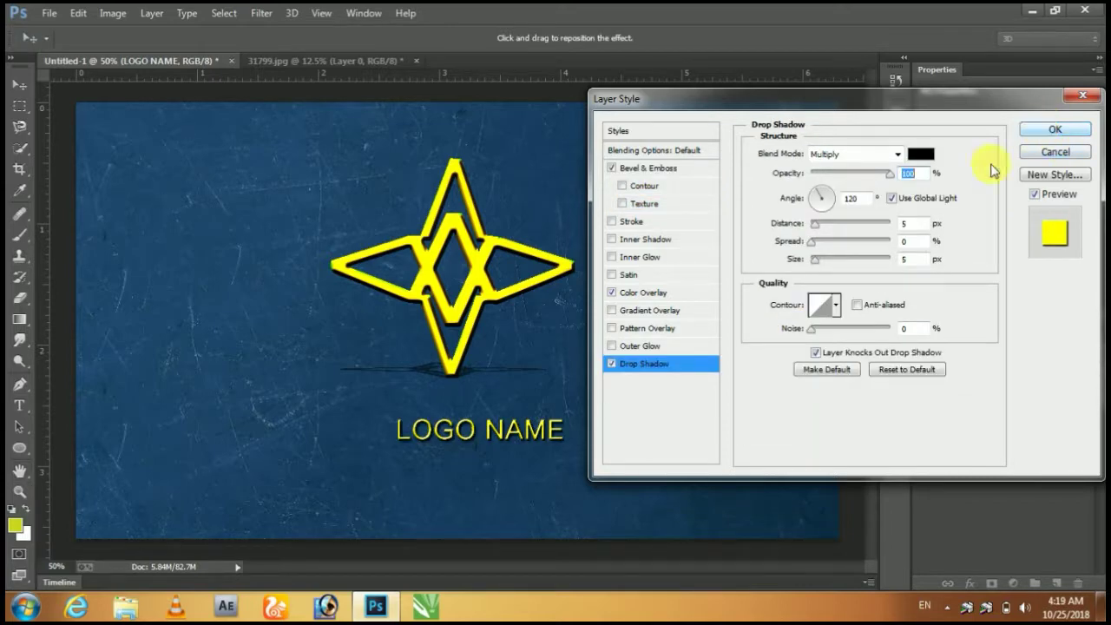
drag(815, 224, 821, 228)
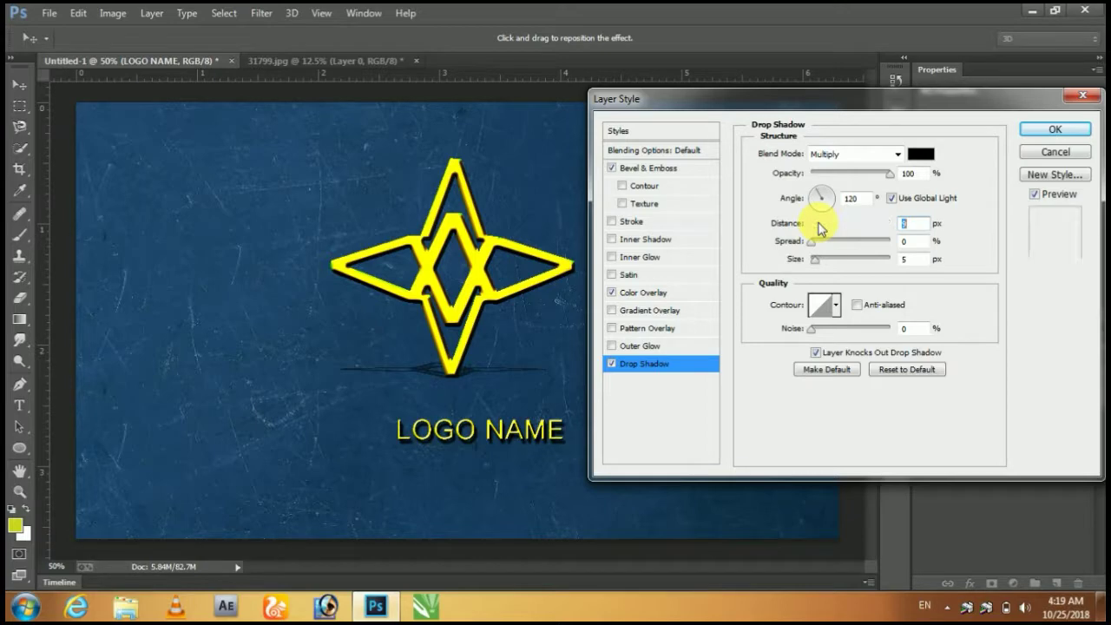
click(1053, 132)
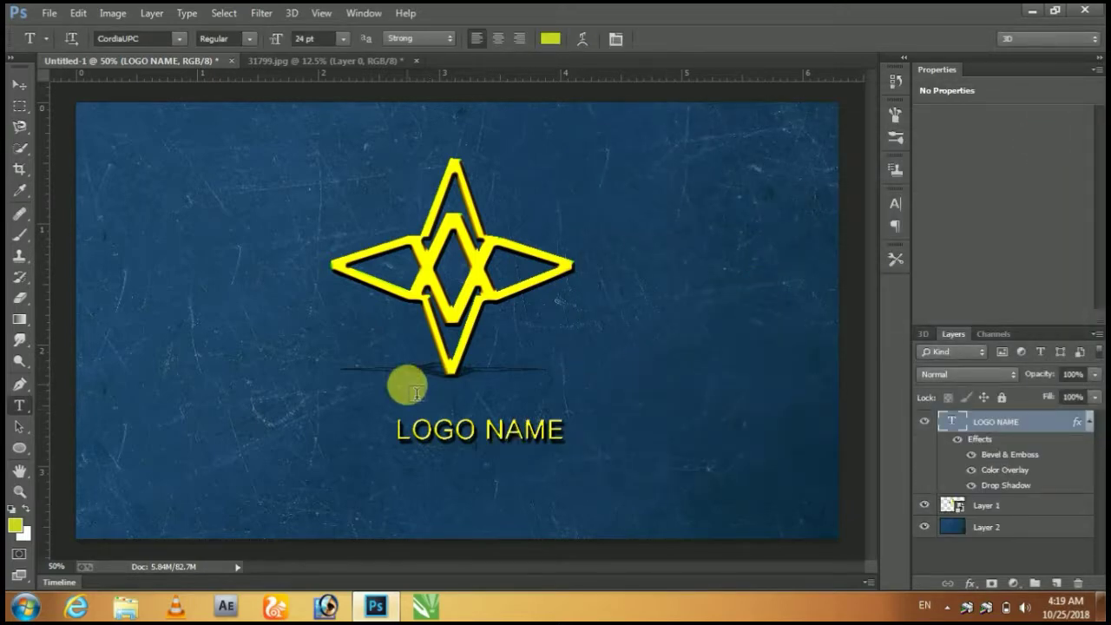
Nudge LOGO NAME two pixels left, cancel a trial free transform, and select Layer 2
click(25, 84)
key(Left)
key(Left)
key(Left)
key(Left)
key(Left)
key(Left)
key(Left)
key(Left)
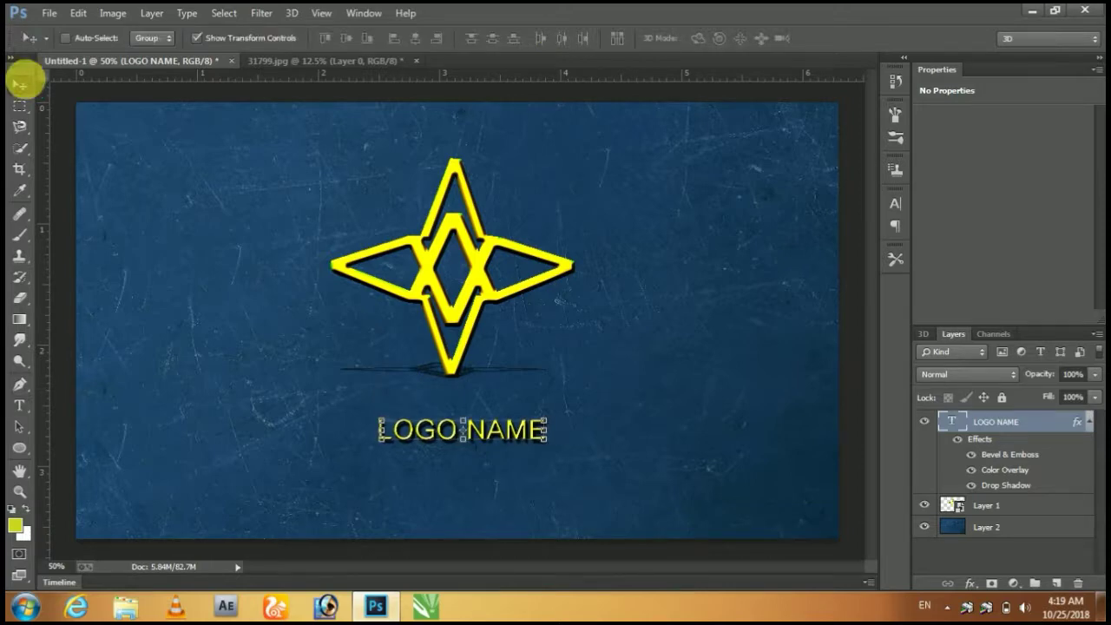
key(Left)
key(Left)
key(Left)
key(Left)
key(Left)
key(Left)
key(Left)
key(Left)
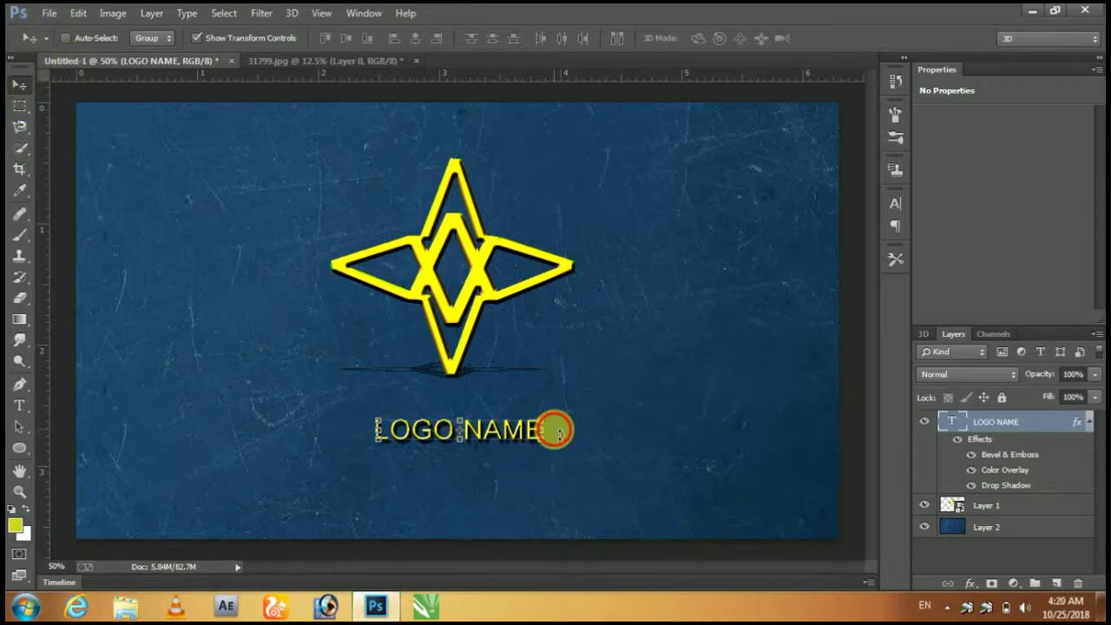
key(ctrl+t)
click(981, 535)
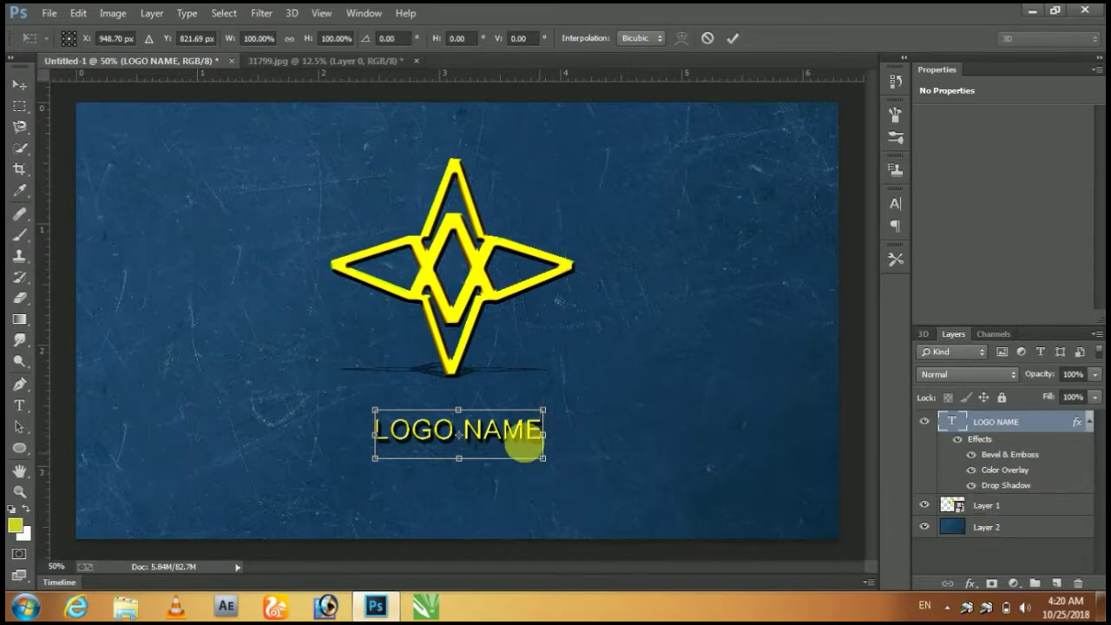
click(519, 441)
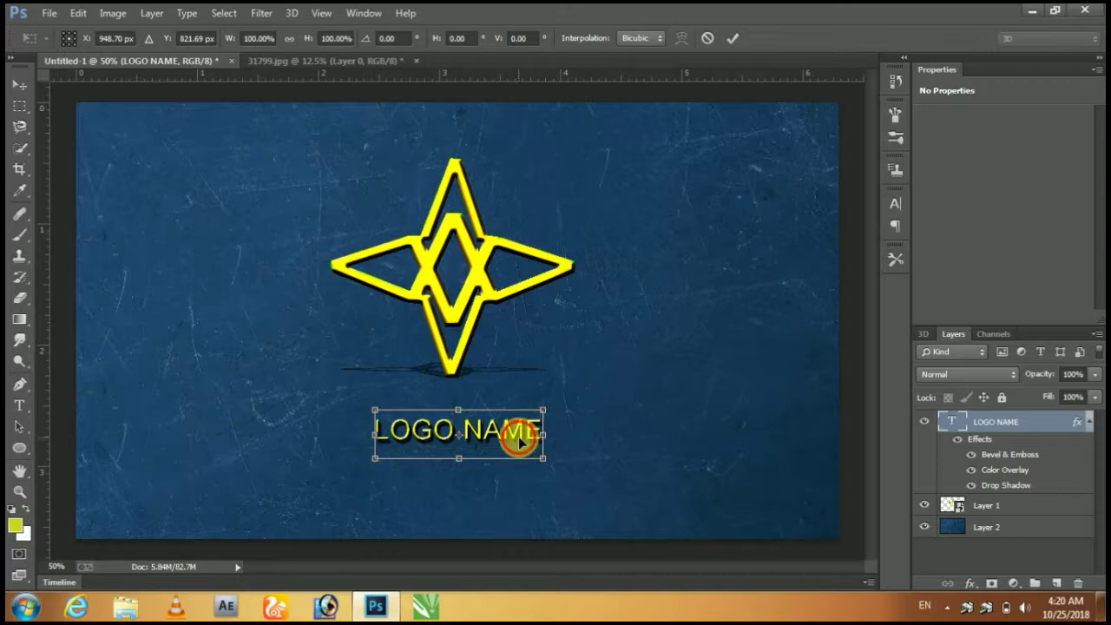
click(991, 532)
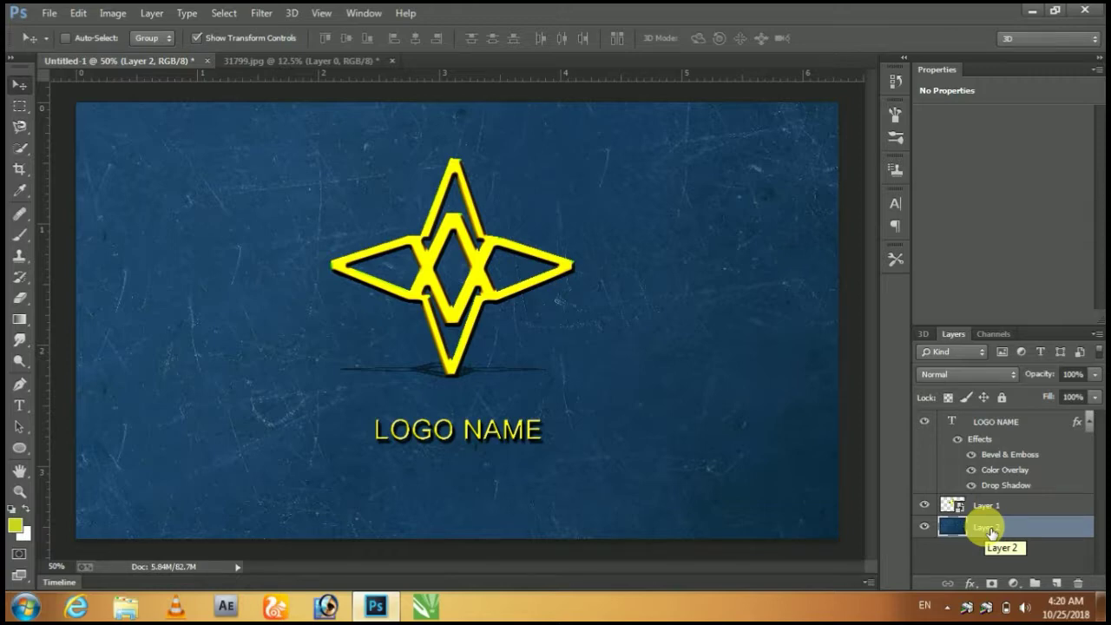
Save As to the Desktop under the file name LOGOO
click(50, 13)
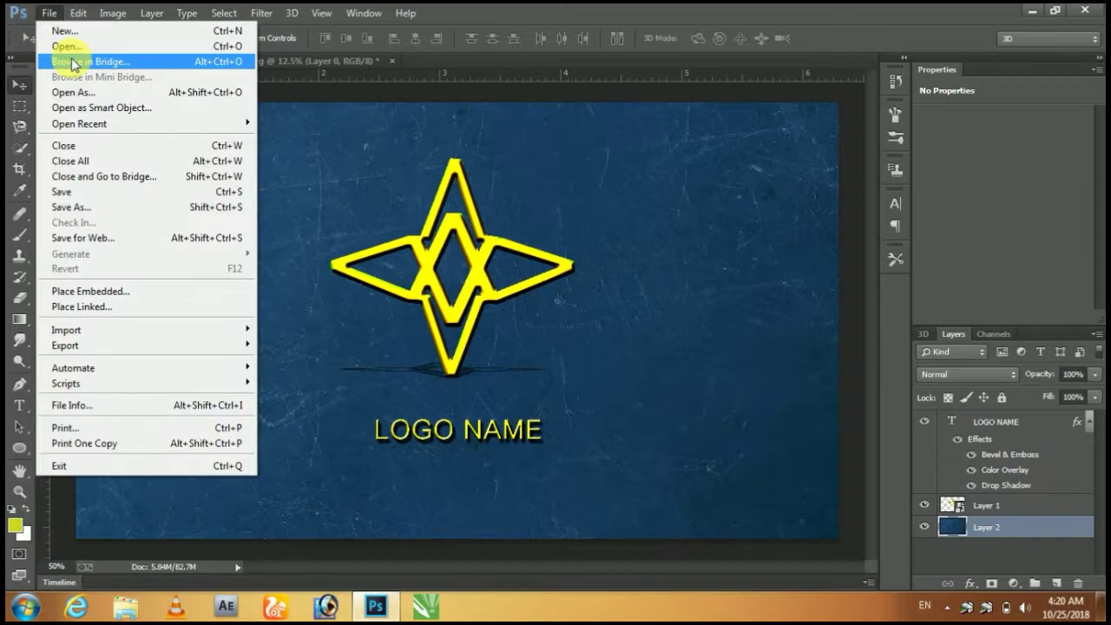
click(145, 208)
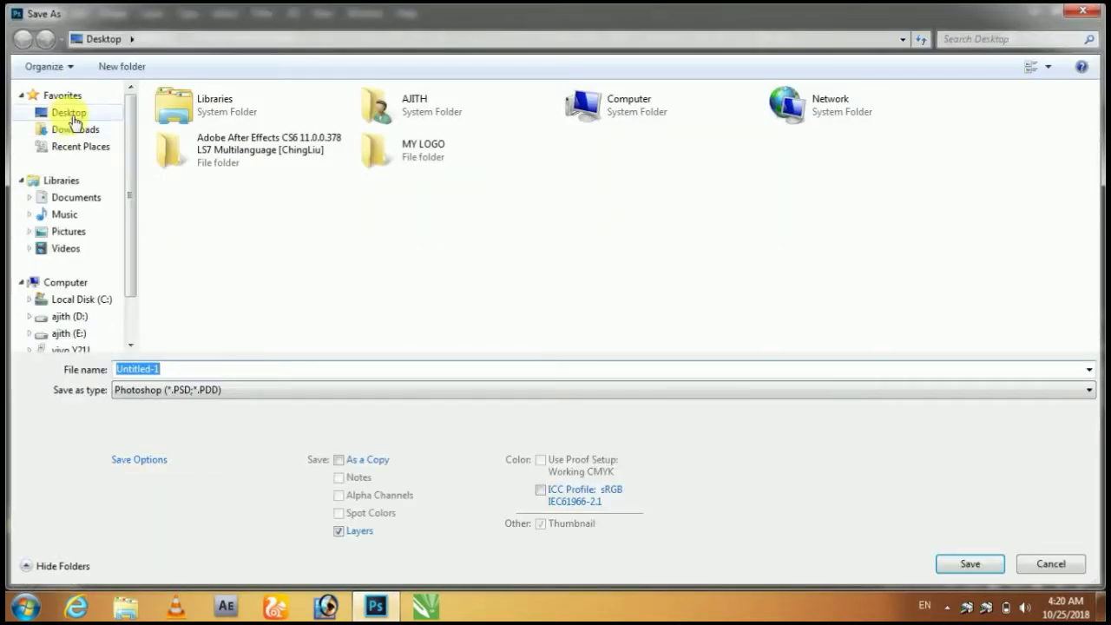
click(73, 116)
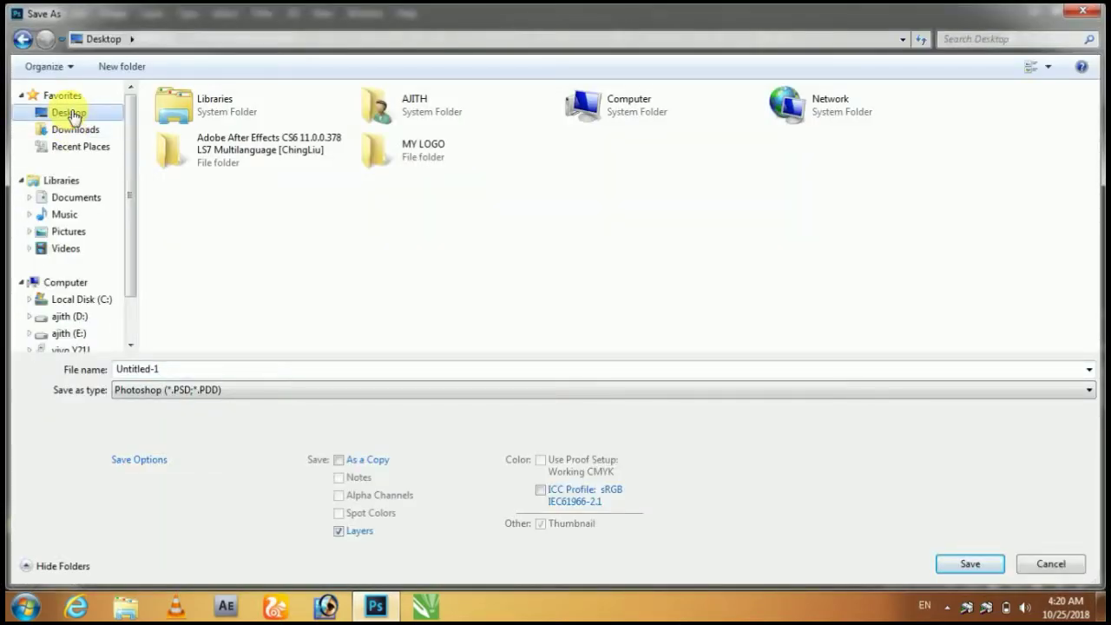
double_click(178, 369)
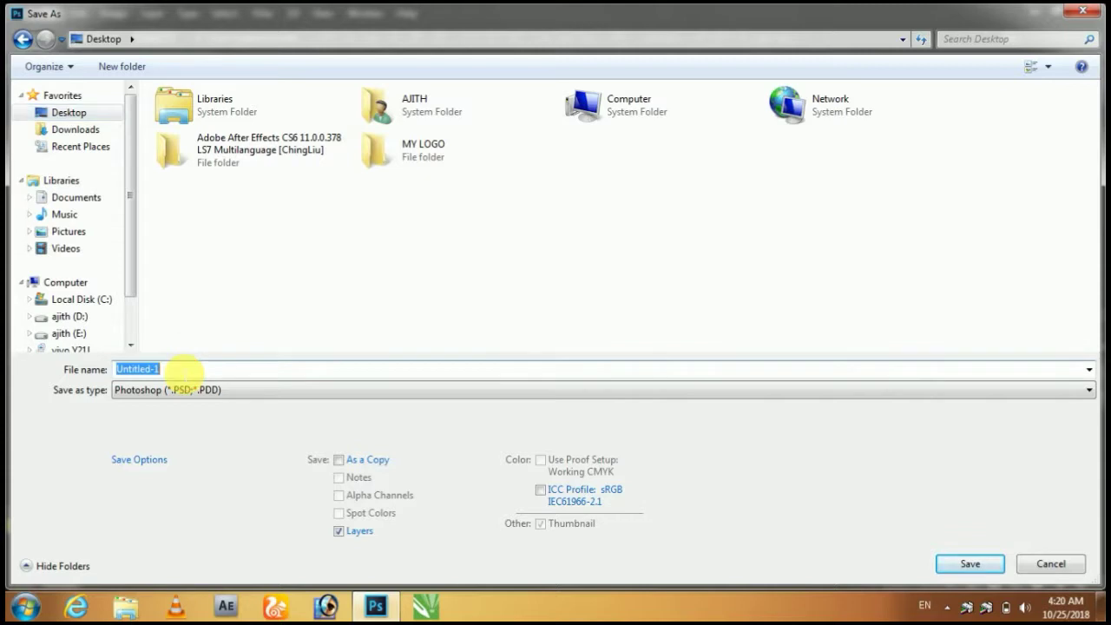
key(BackSpace)
text(LO)
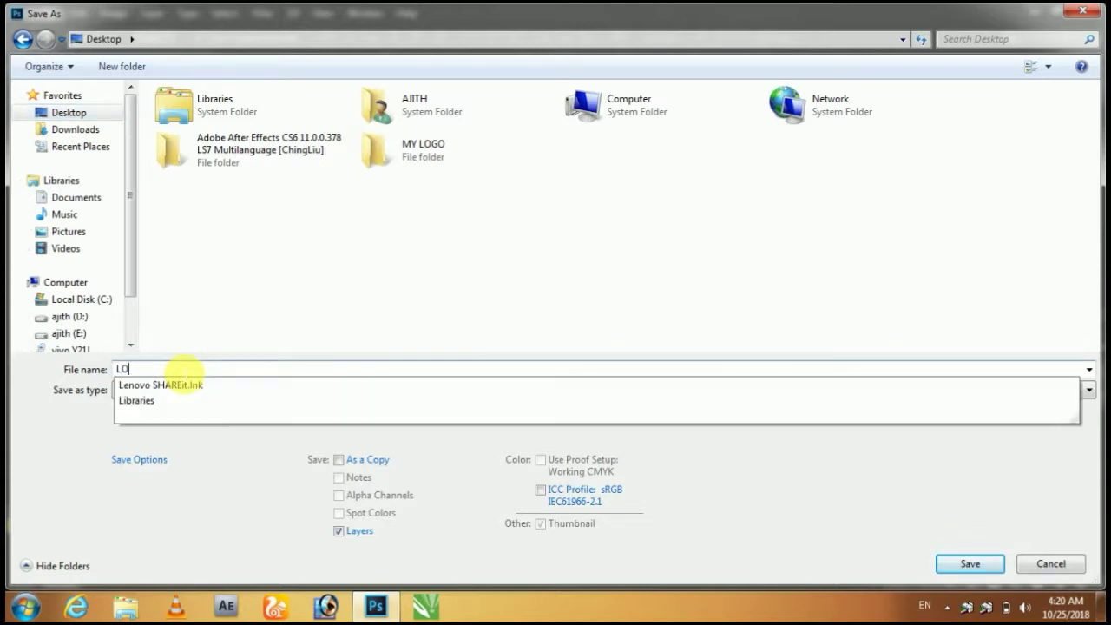
text(GOO)
Save the file as a JPEG at Maximum quality
click(249, 390)
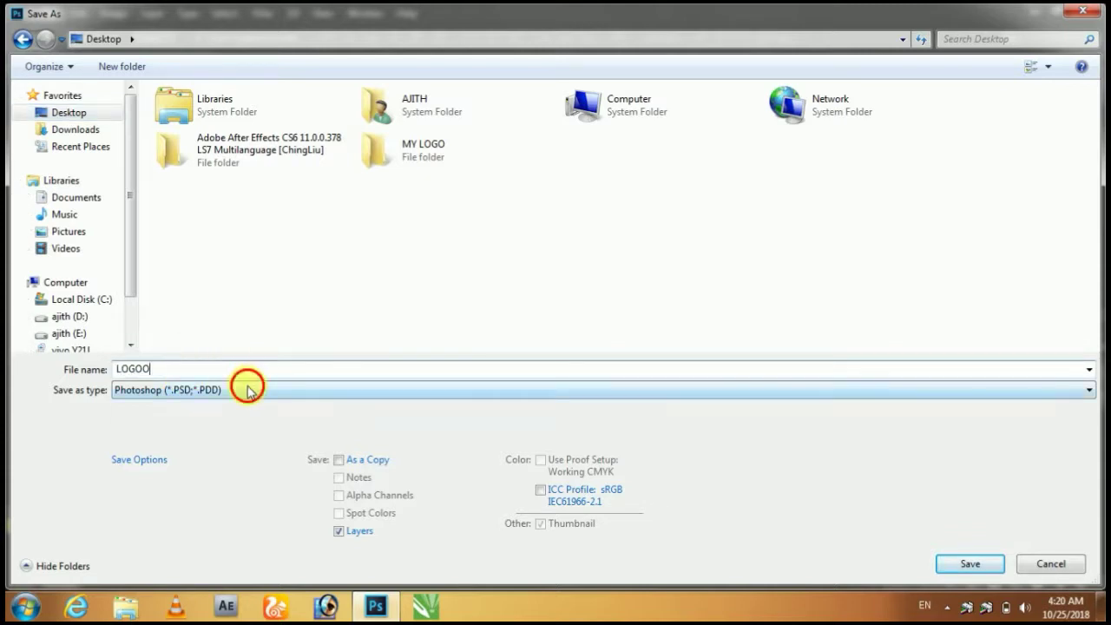
click(230, 227)
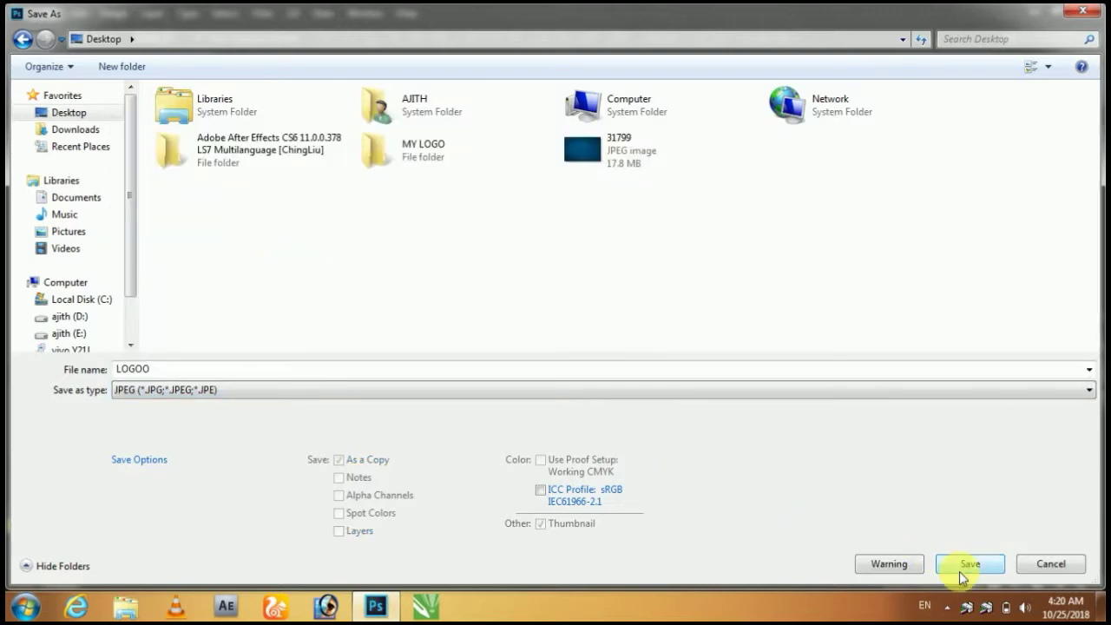
click(960, 571)
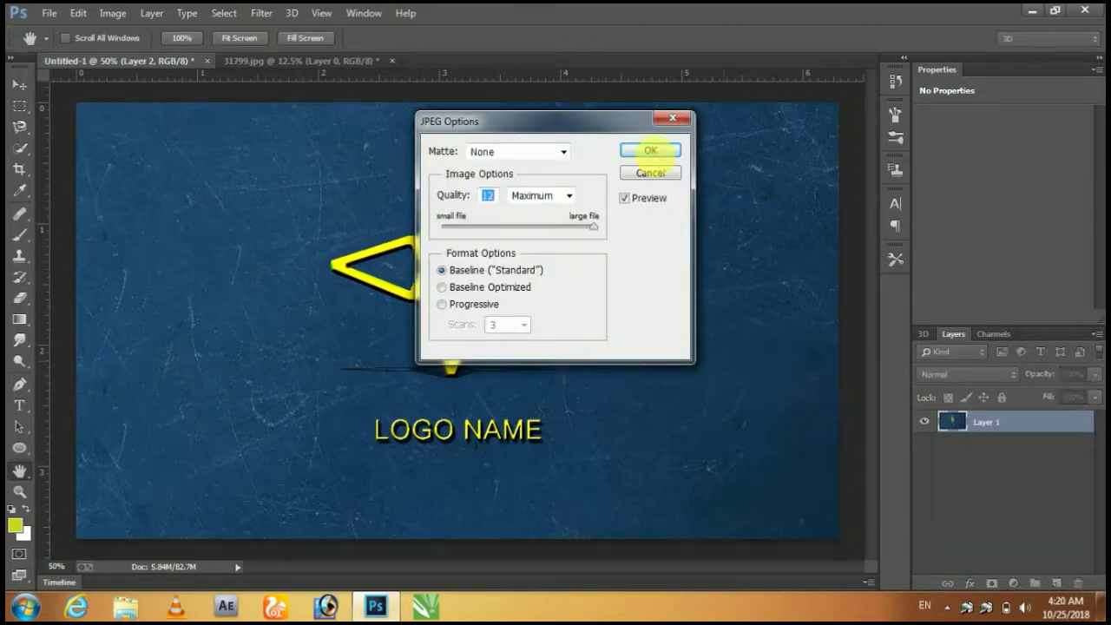
click(660, 153)
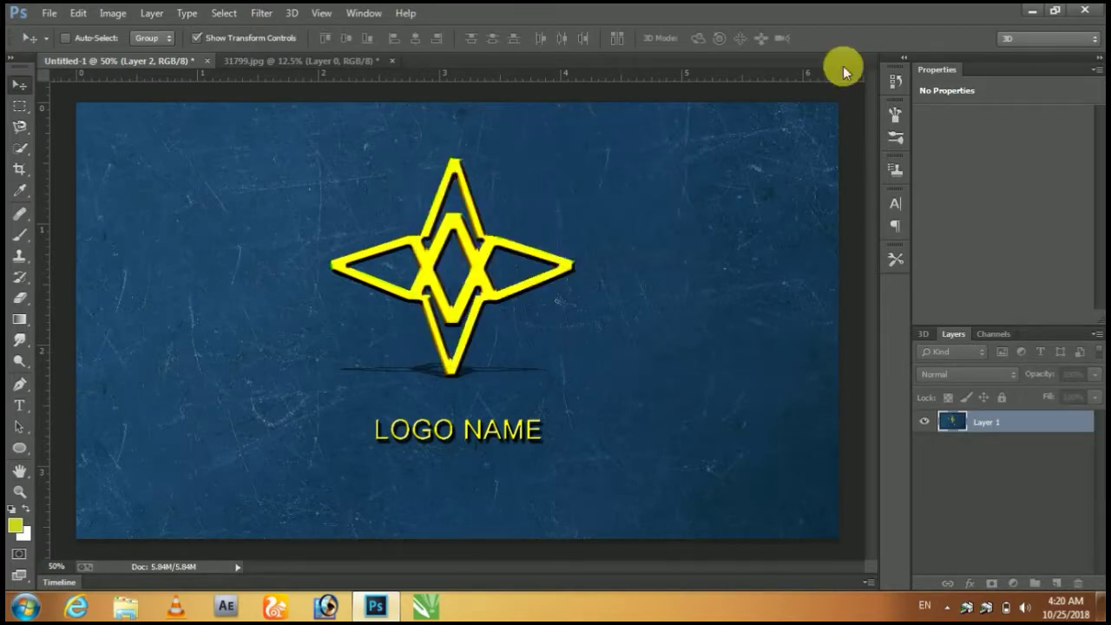
Open the saved LOGOO image from the desktop in a maximized Windows Photo Viewer
click(1028, 12)
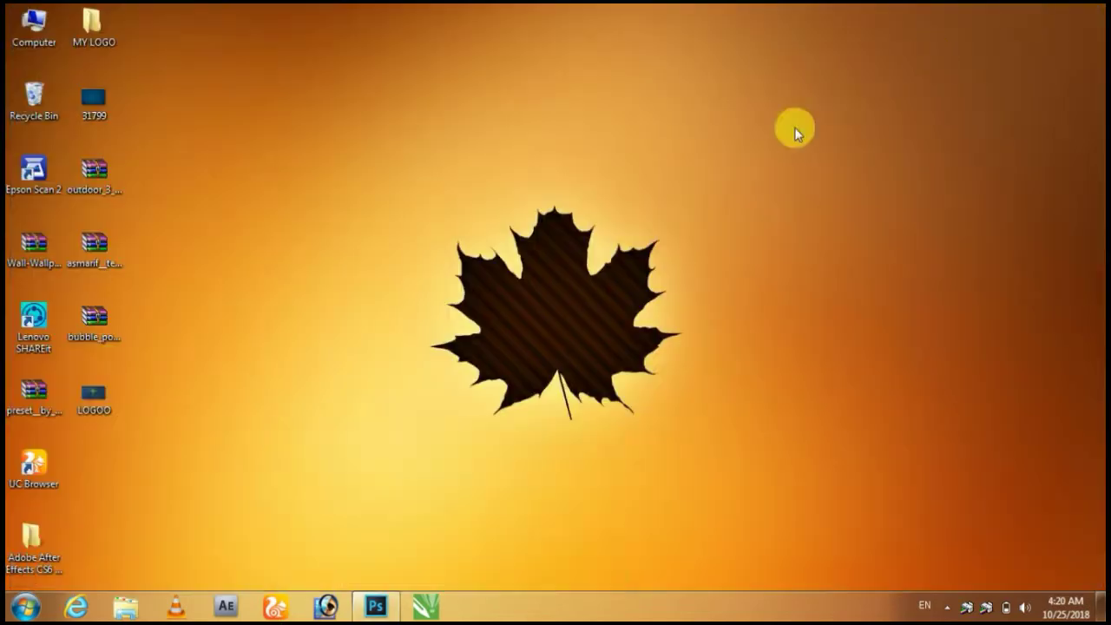
double_click(94, 395)
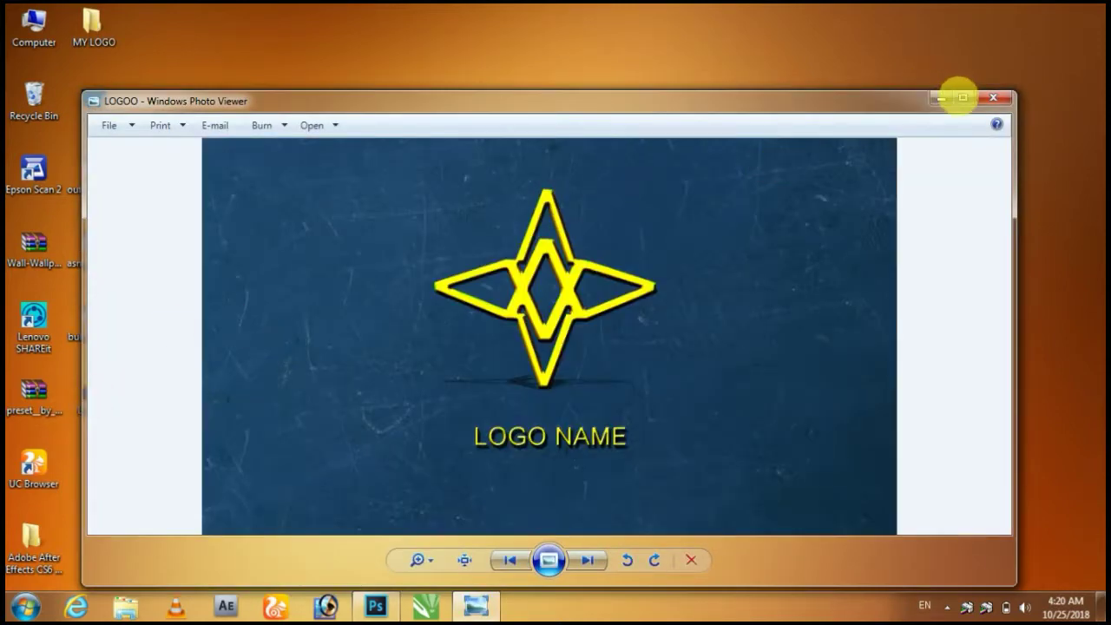
click(962, 97)
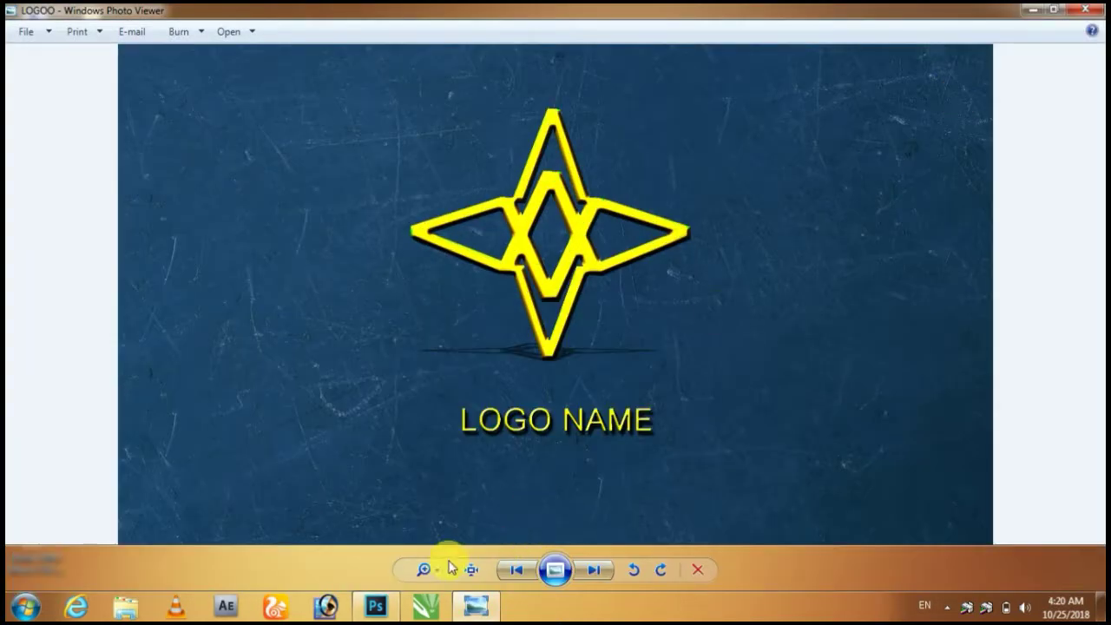
Zoom in on the logo and pan down to inspect the LOGO NAME text
click(440, 570)
mouse_move(440, 573)
mouse_down()
mouse_move(438, 513)
mouse_move(441, 560)
mouse_up()
click(512, 441)
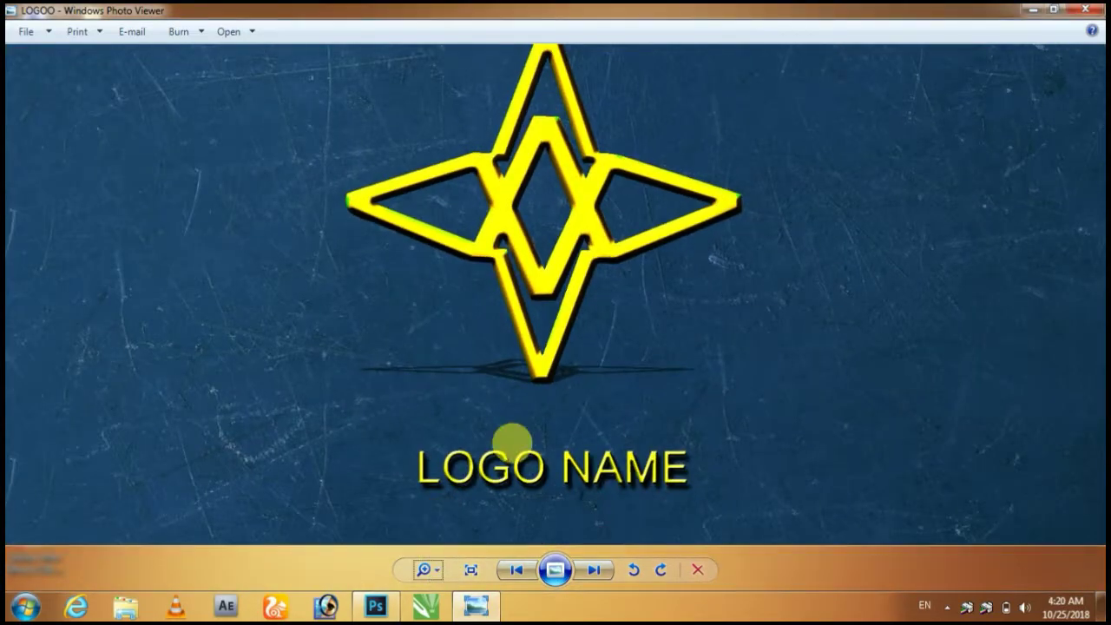
mouse_move(653, 362)
mouse_down()
mouse_move(654, 376)
mouse_move(652, 206)
mouse_up()
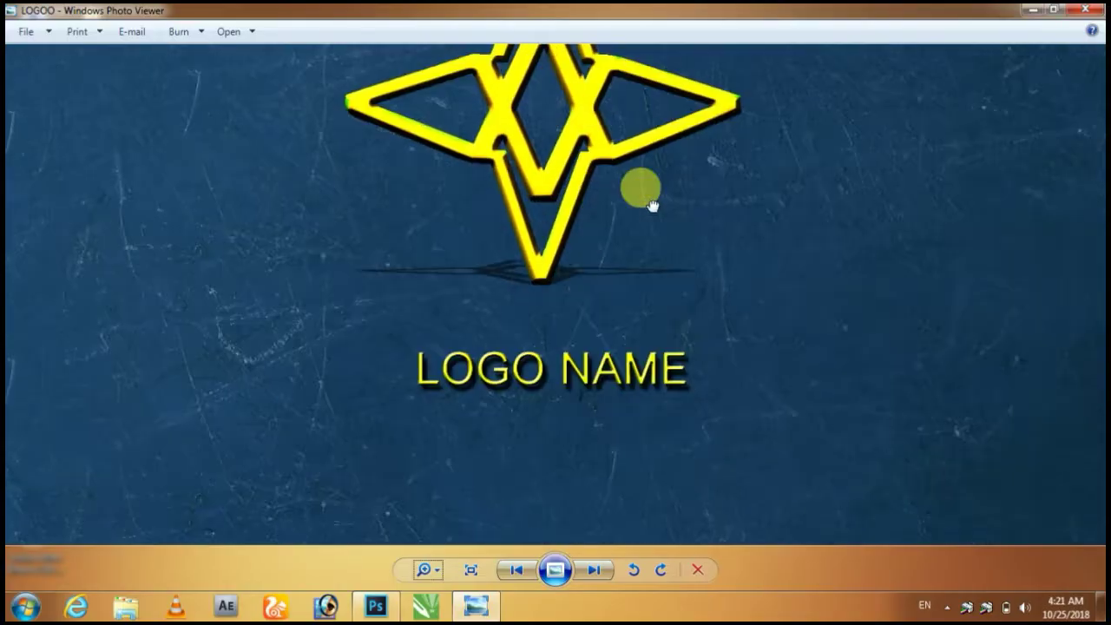